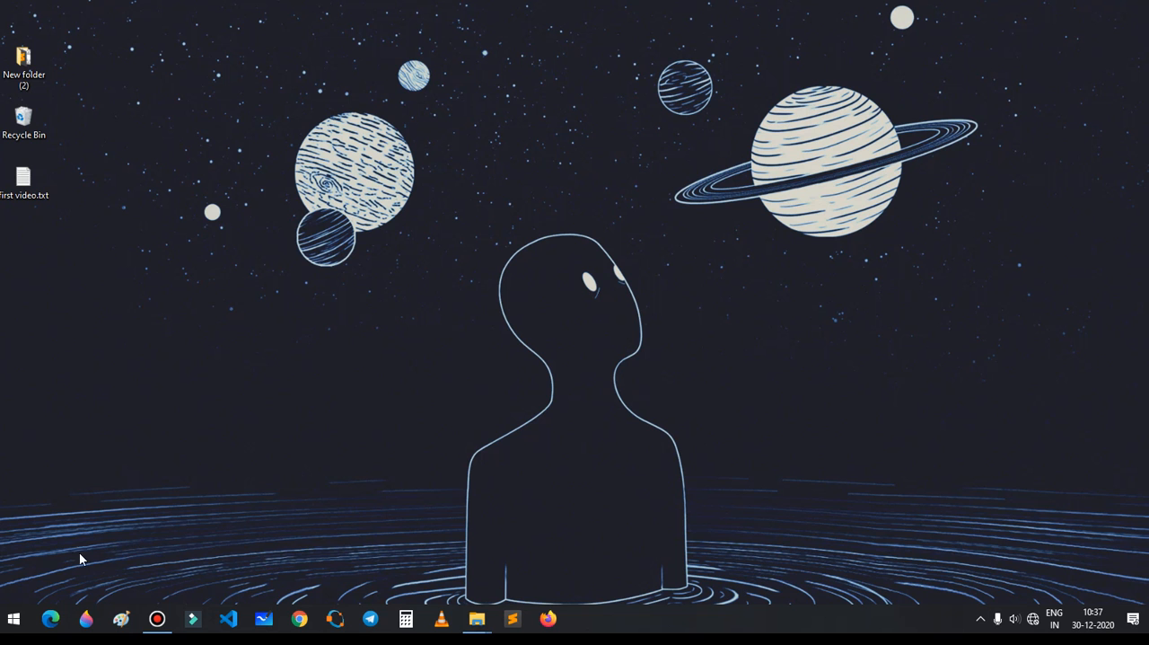
Step: Search the computer for "ms word" and open Word 2016
left_click(12, 619)
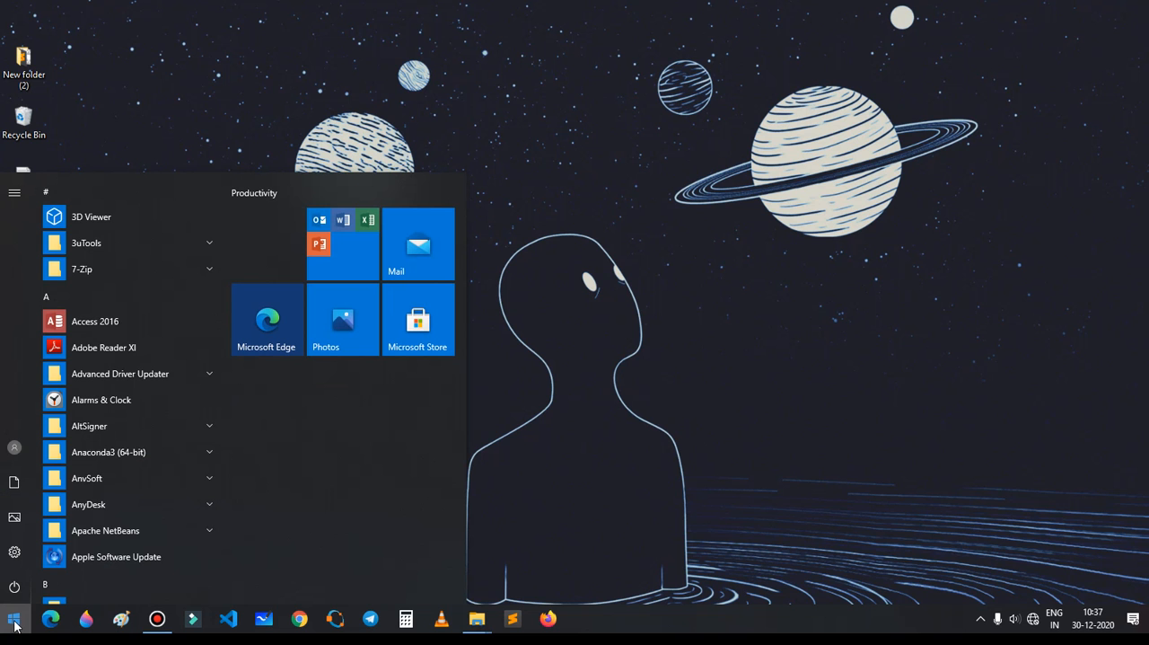
type("ms")
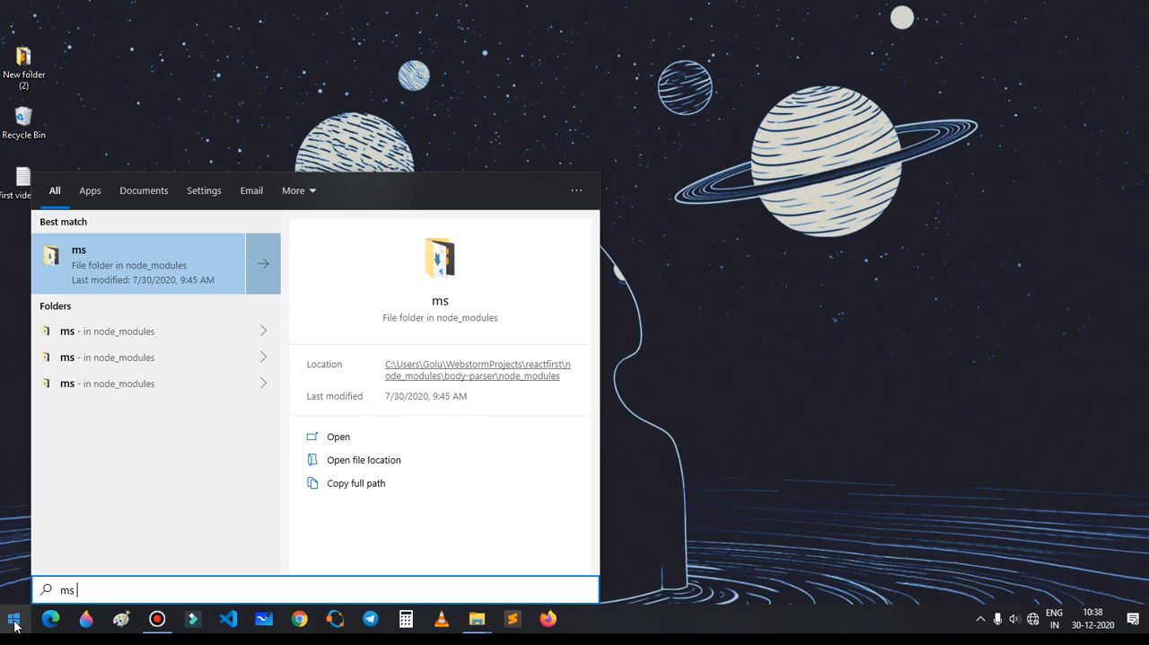
type(" word")
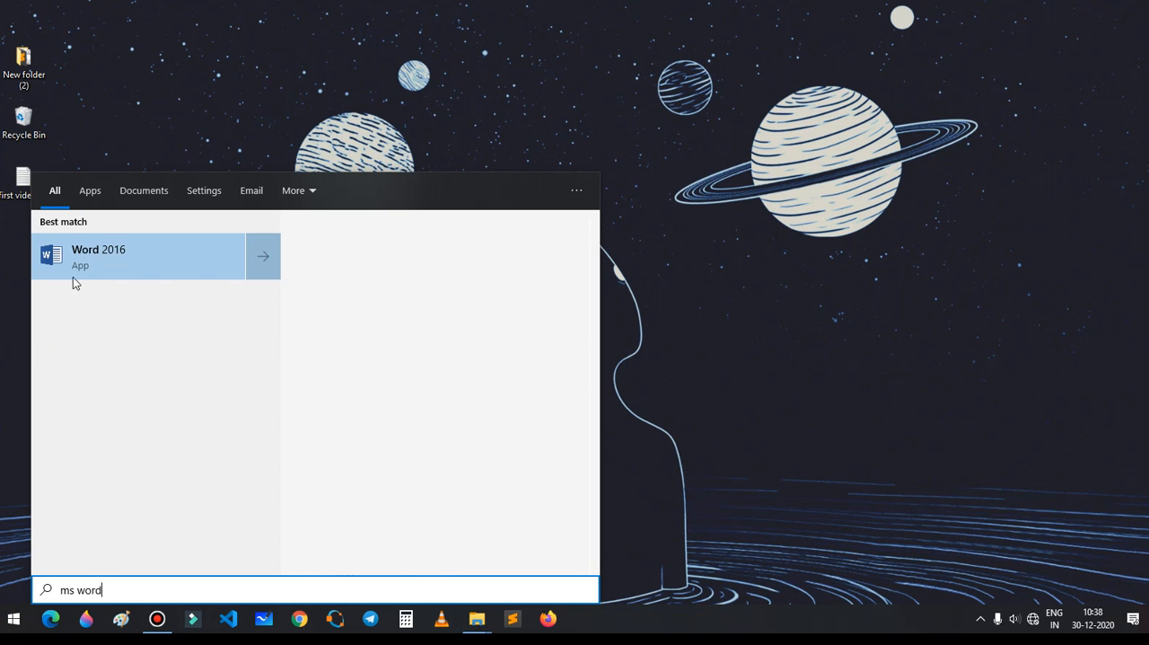
left_click(128, 252)
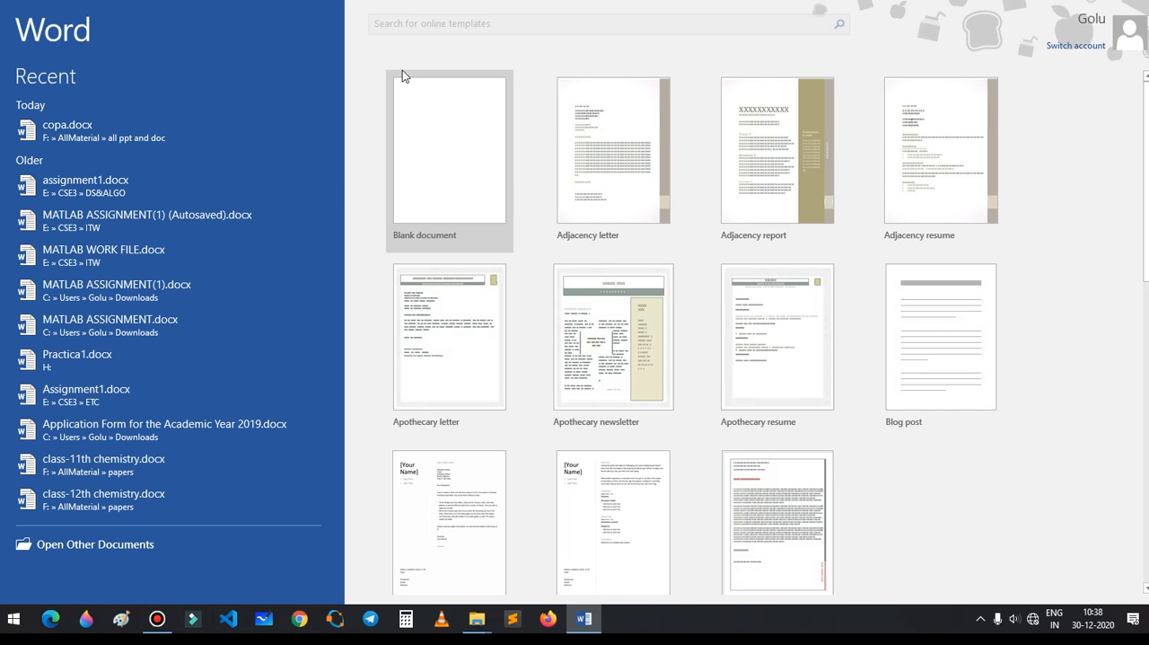
Step: Create a blank document, closing the activation notice, and restore the window from full screen
left_click(445, 158)
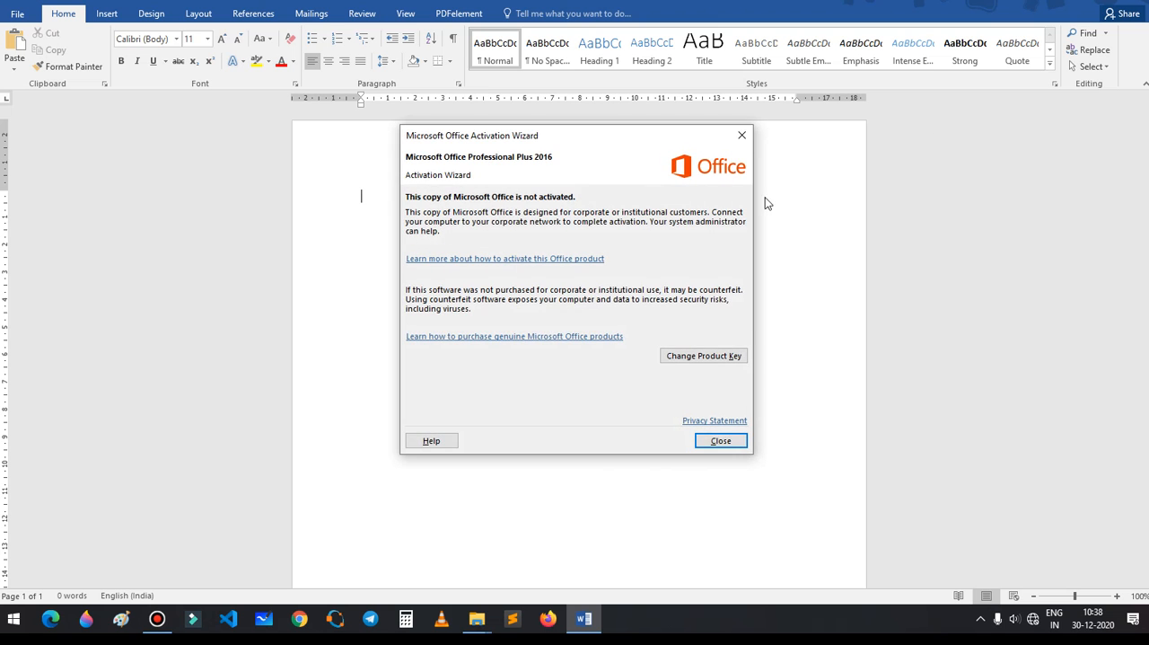
left_click(709, 442)
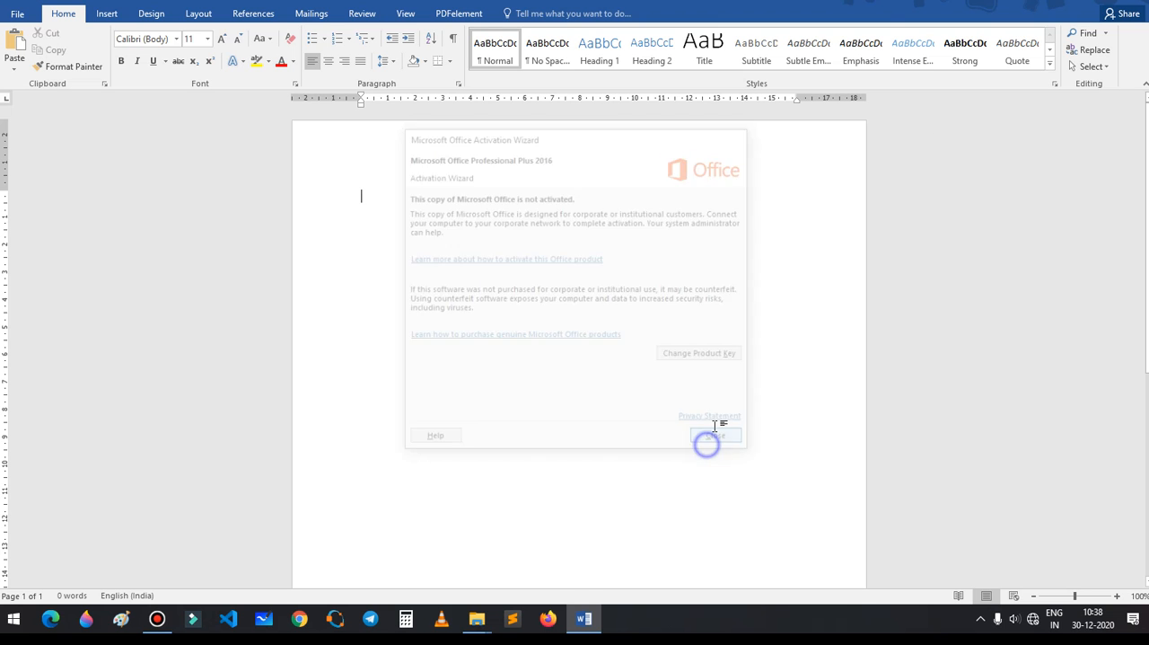
double_click(869, 15)
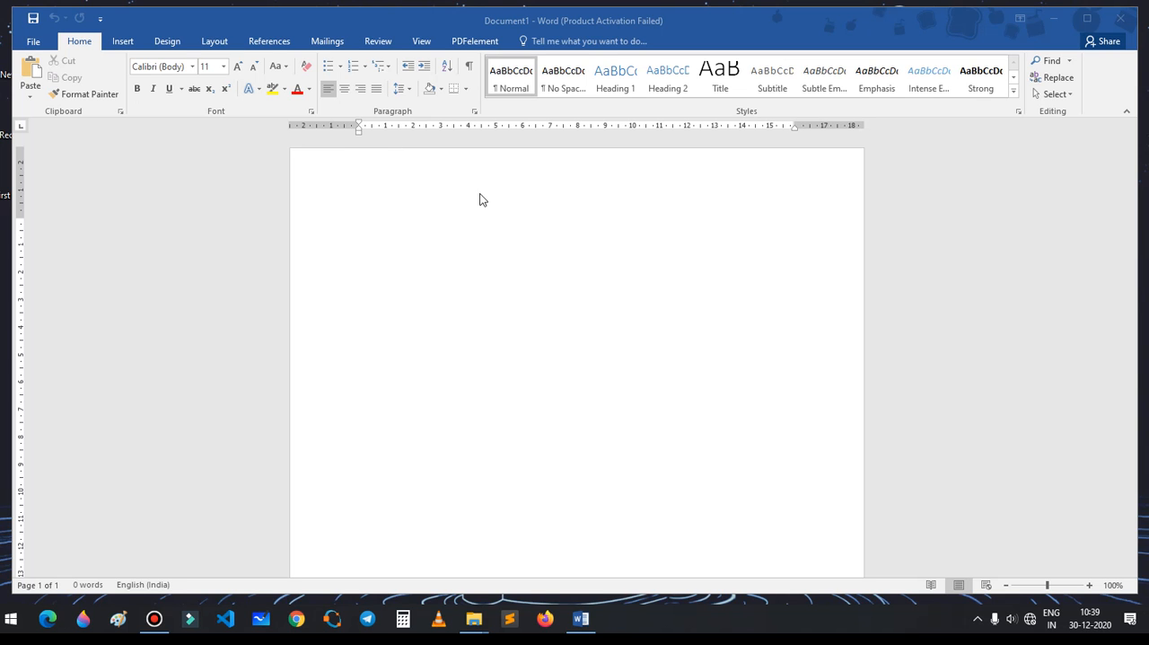
left_click(544, 176)
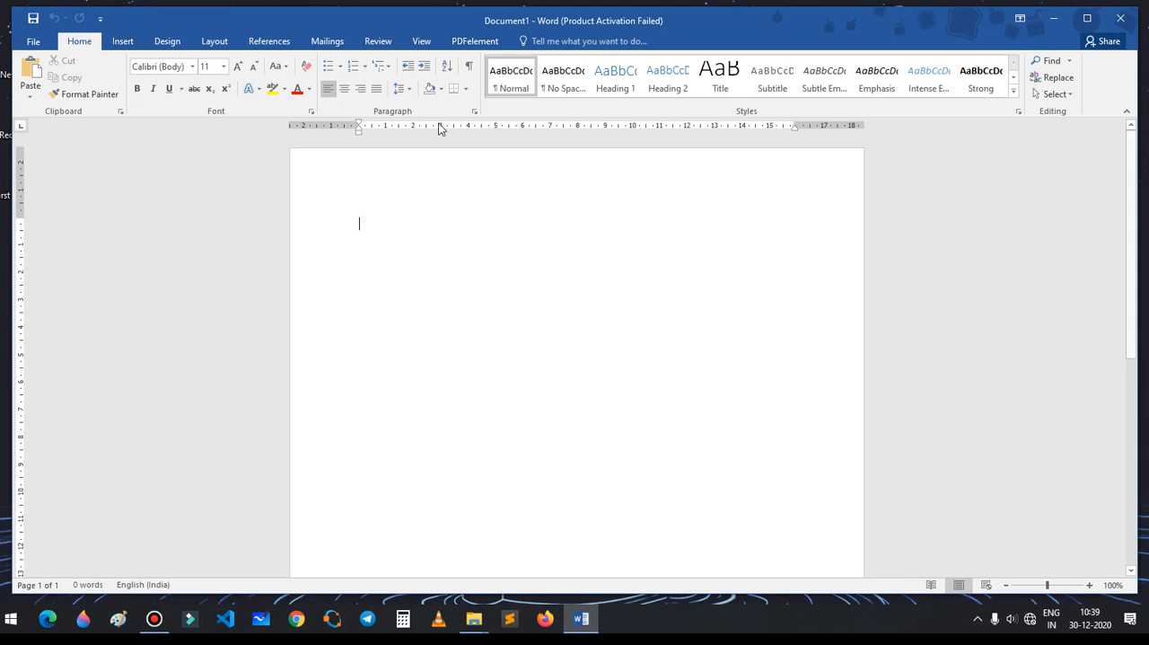
Step: Enter the title line "Study 4 U online classes form" at the start of the document
left_click(467, 187)
type("Study")
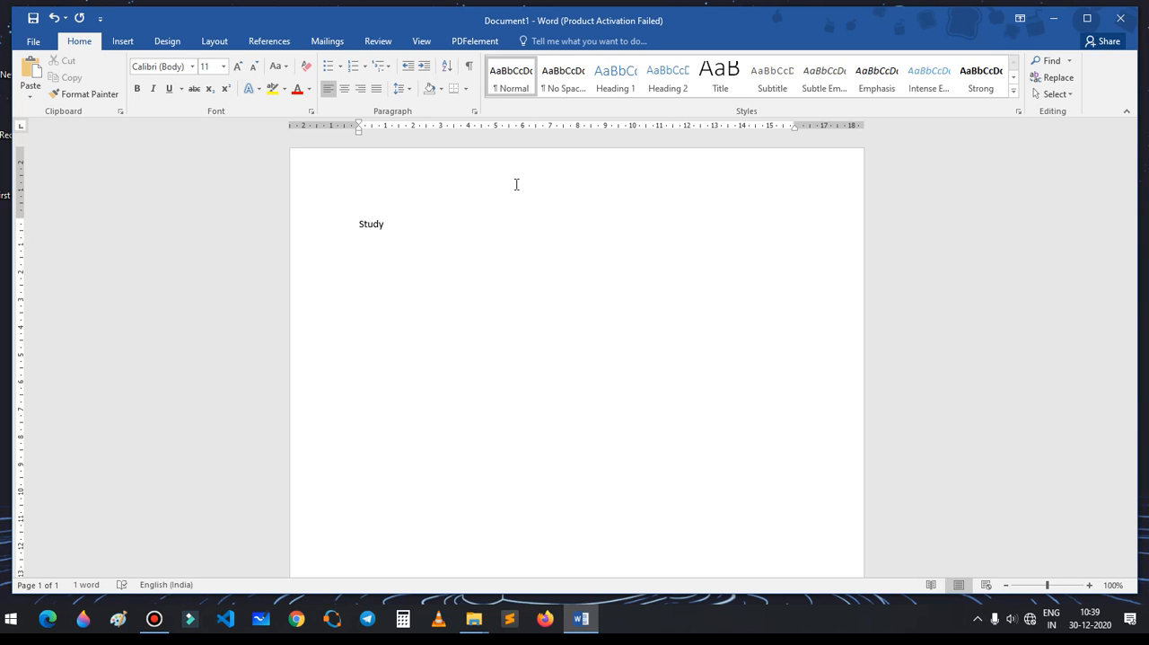
type(" 4 U")
key("Return")
type("st")
type("nline")
type(" classaes")
key("BackSpace")
key("BackSpace")
type("es")
type(" form")
type("namw")
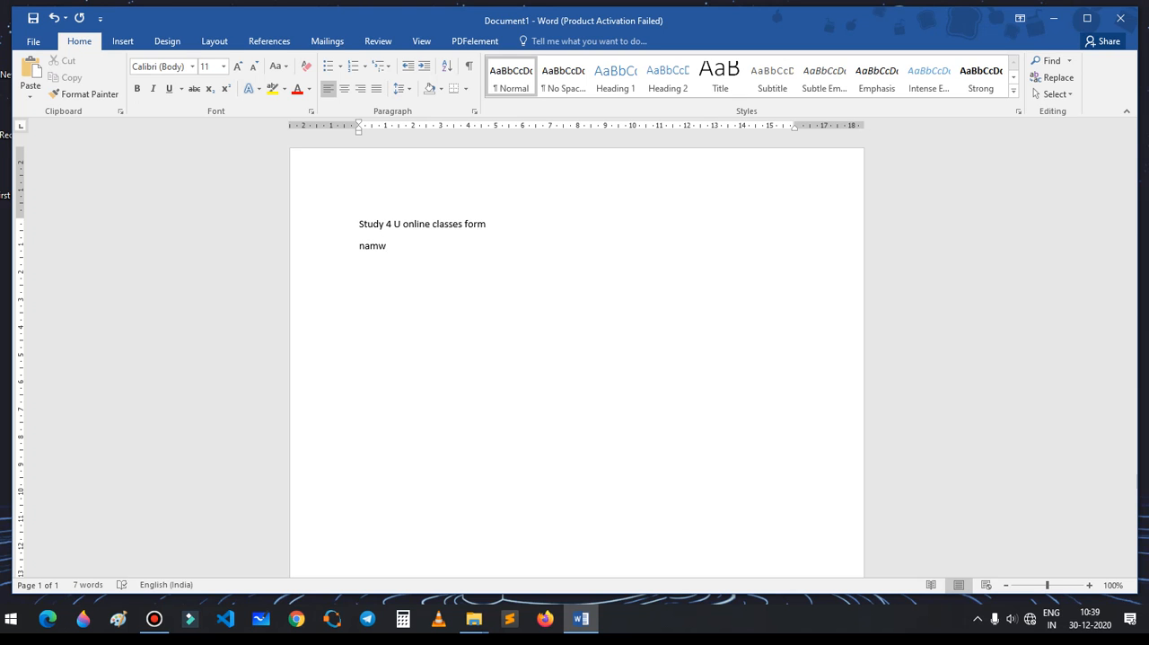
type("......................................")
type("ather")
type("'s name")
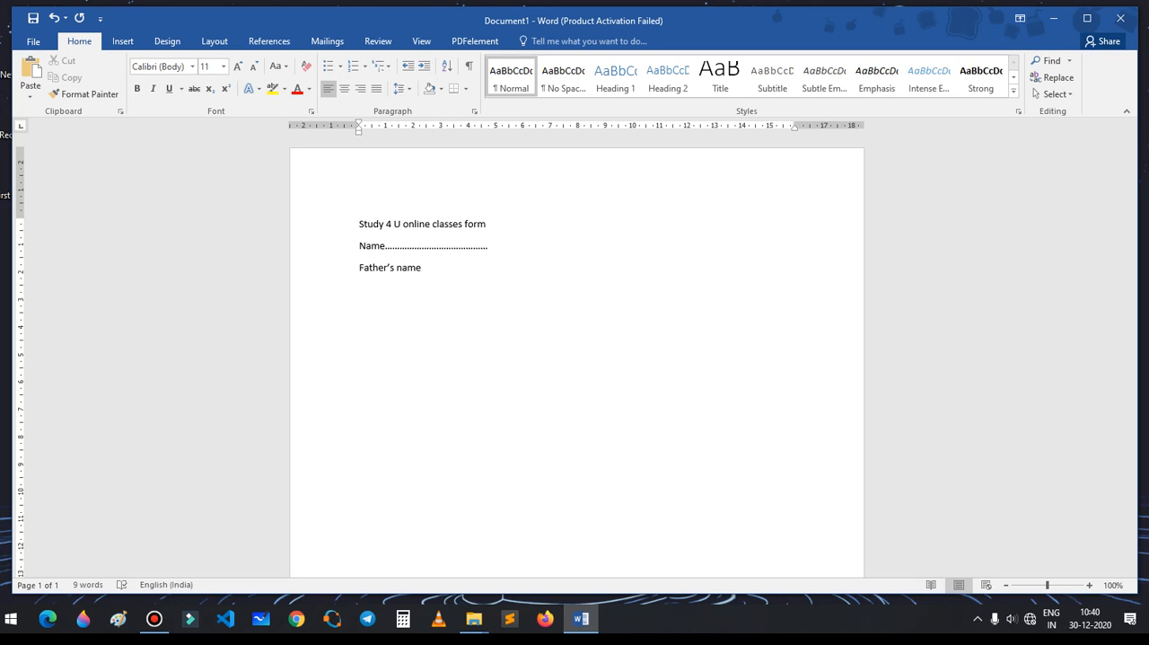
type(" ................................................")
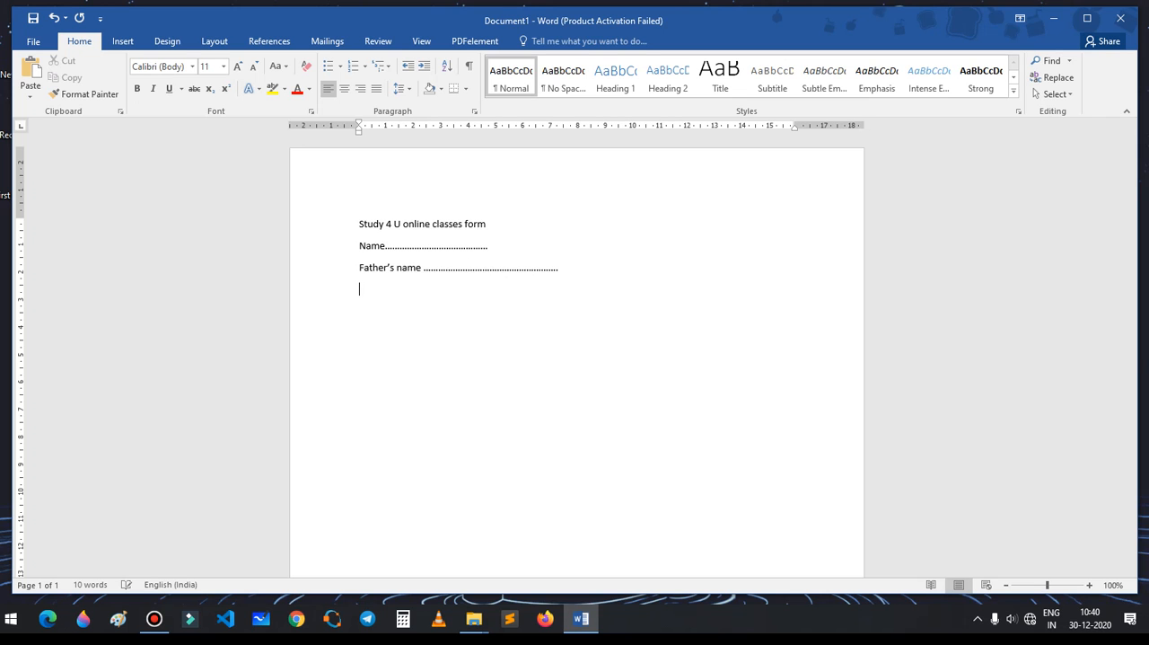
Step: Set the font size of the title and both form lines to 22
left_click_drag(358, 223, 621, 303)
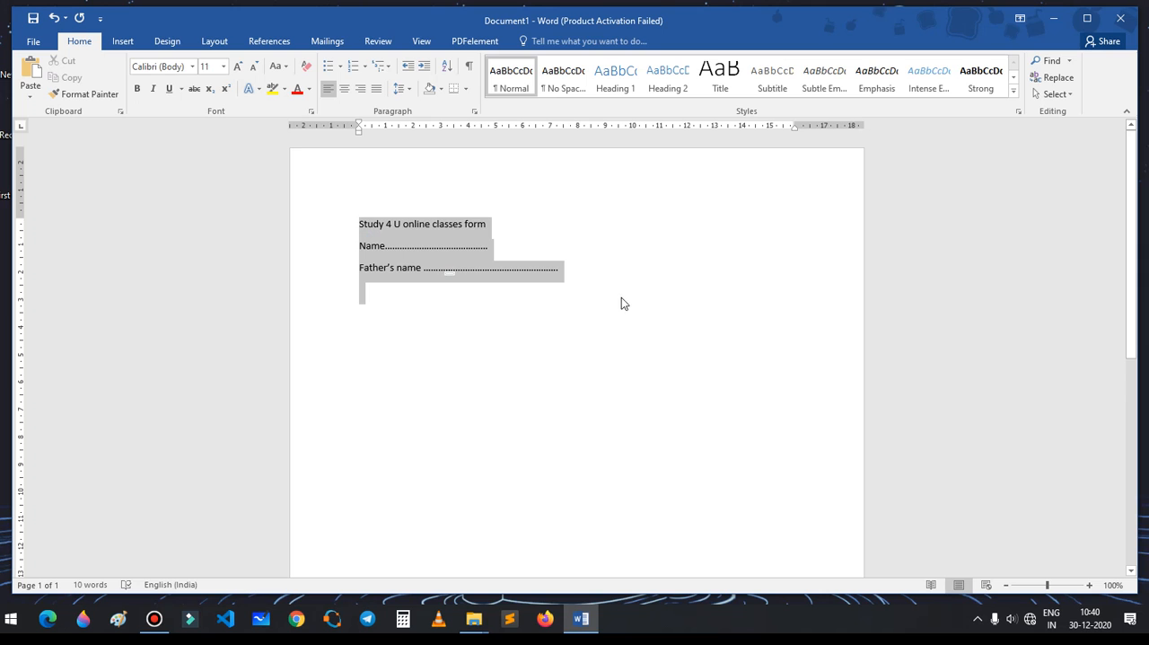
left_click(224, 66)
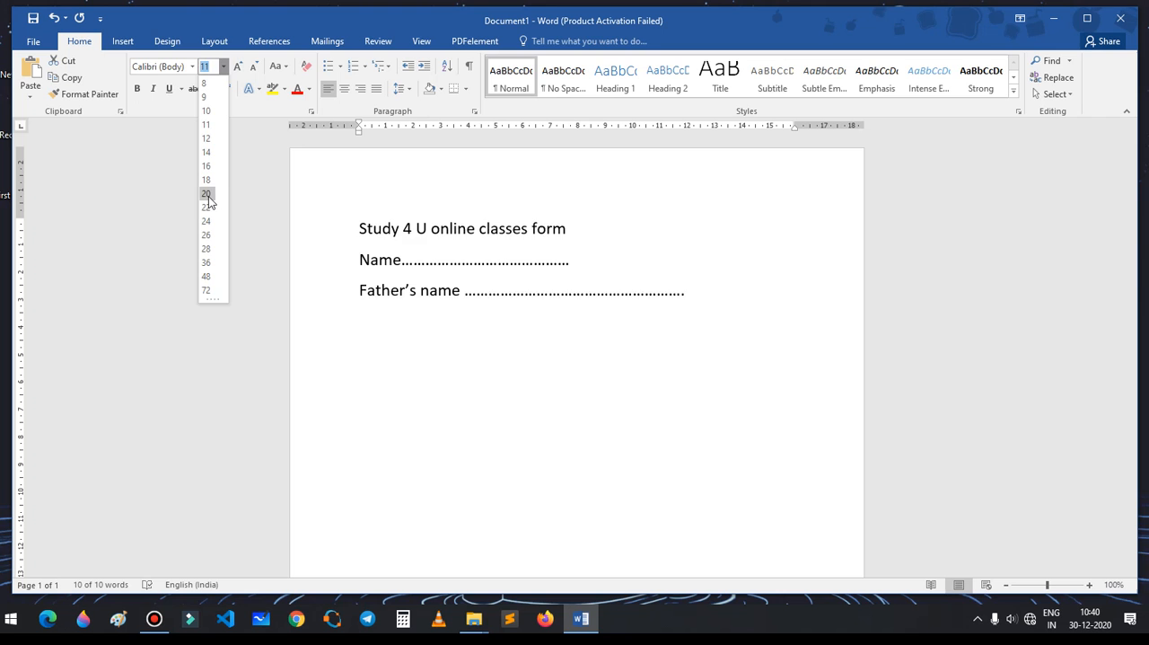
left_click(205, 207)
left_click(326, 220)
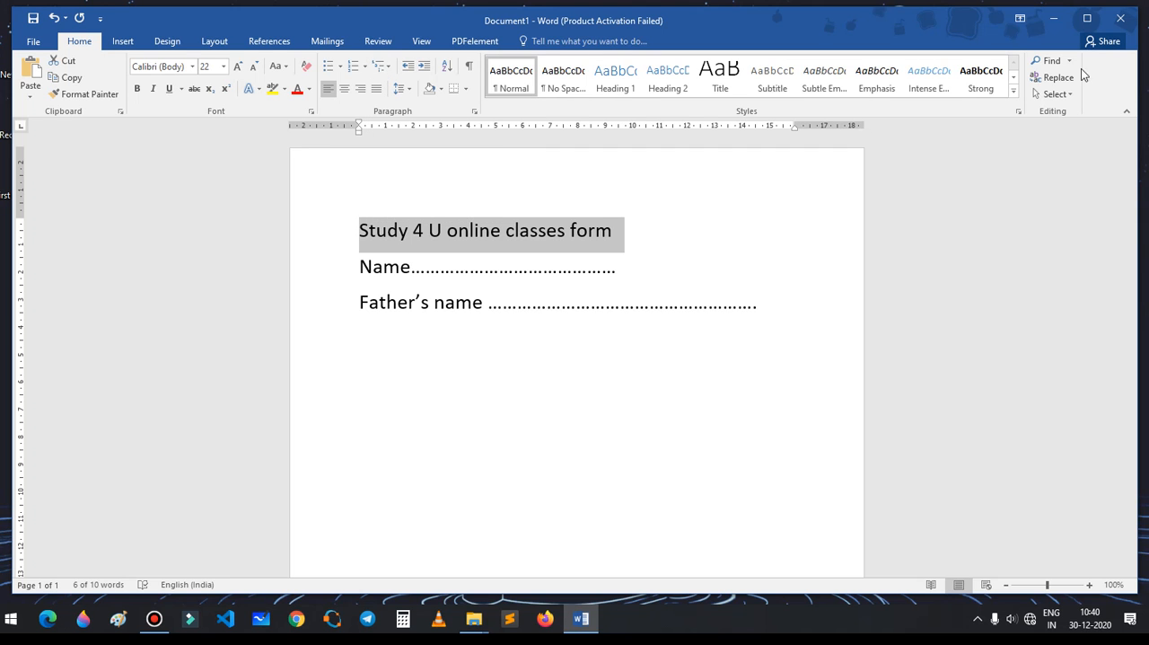
left_click_drag(1129, 341, 1130, 180)
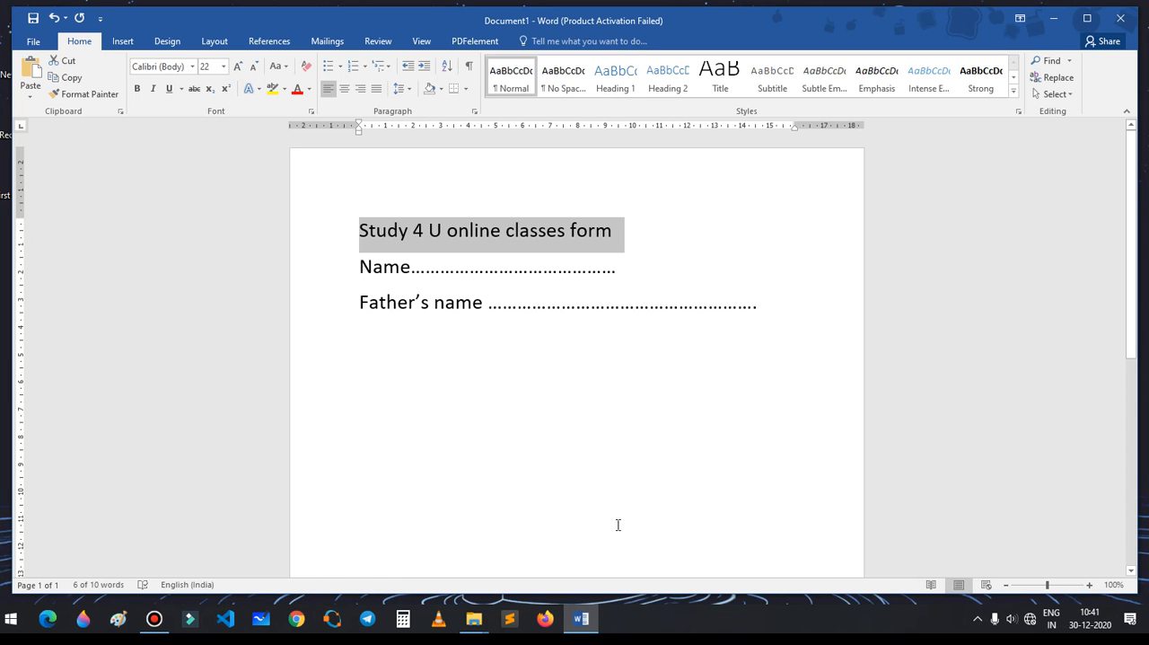
left_click(410, 342)
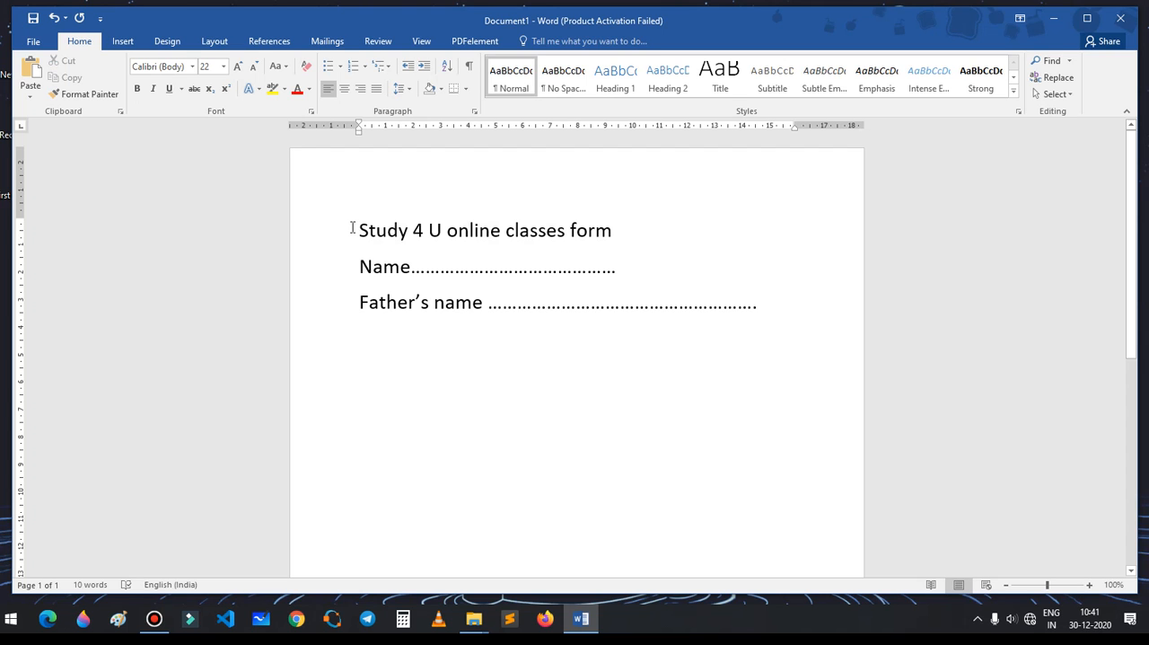
Step: Save the form to the Desktop as a Word document named "second video" and check the desktop for the file
key("ctrl+s")
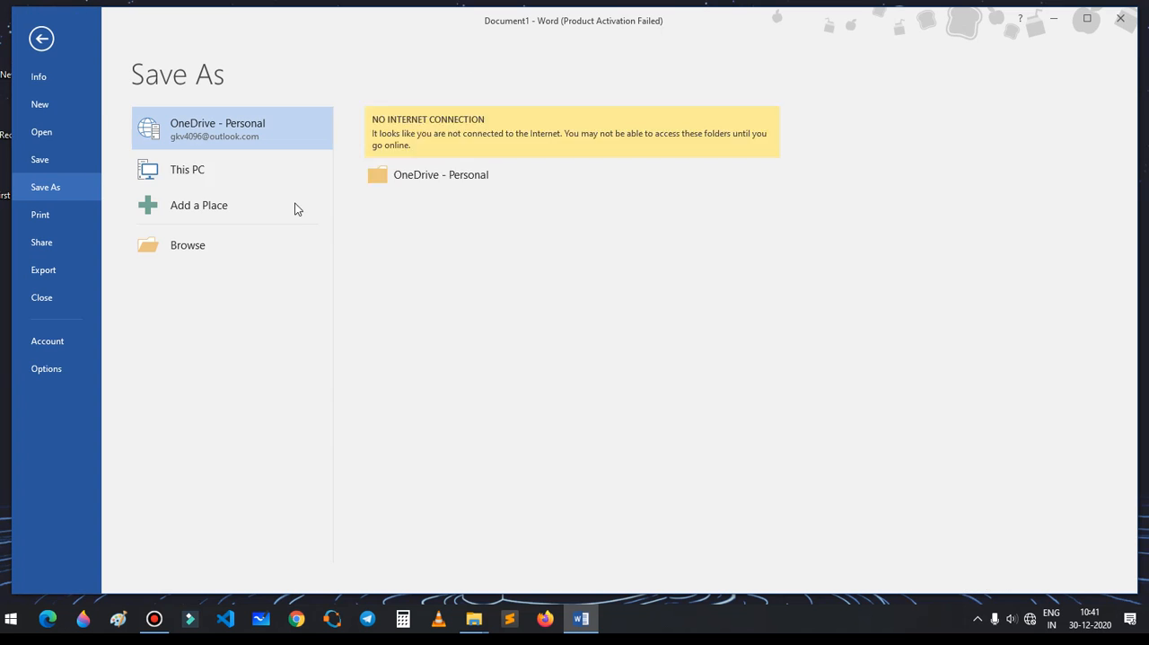
left_click(45, 157)
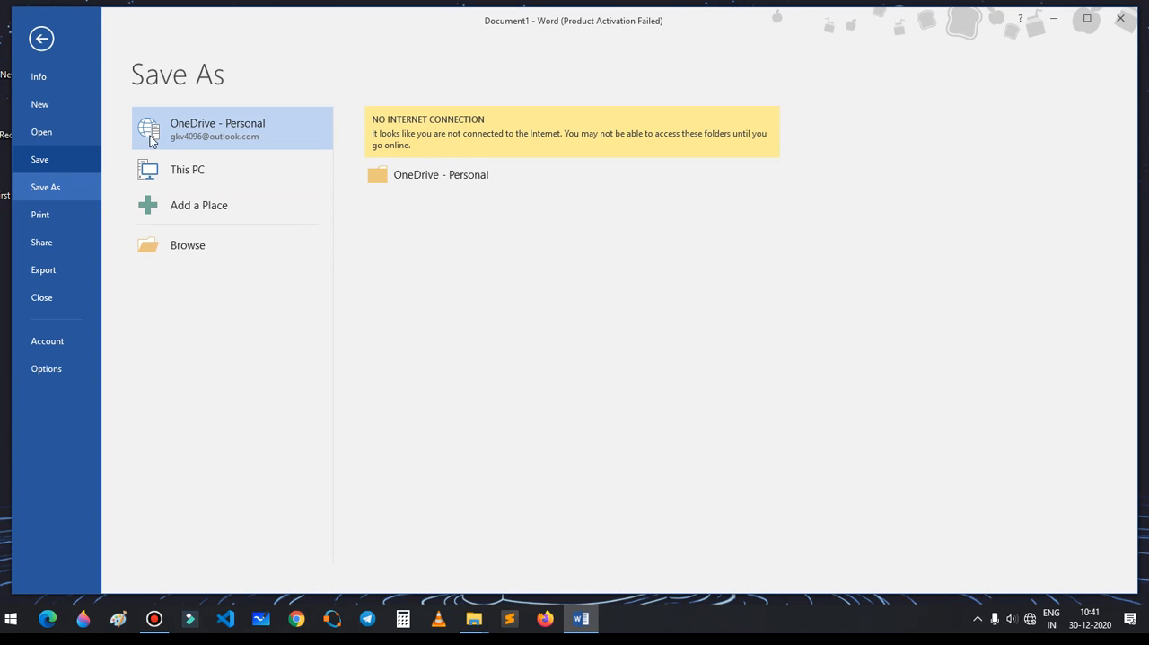
left_click(188, 172)
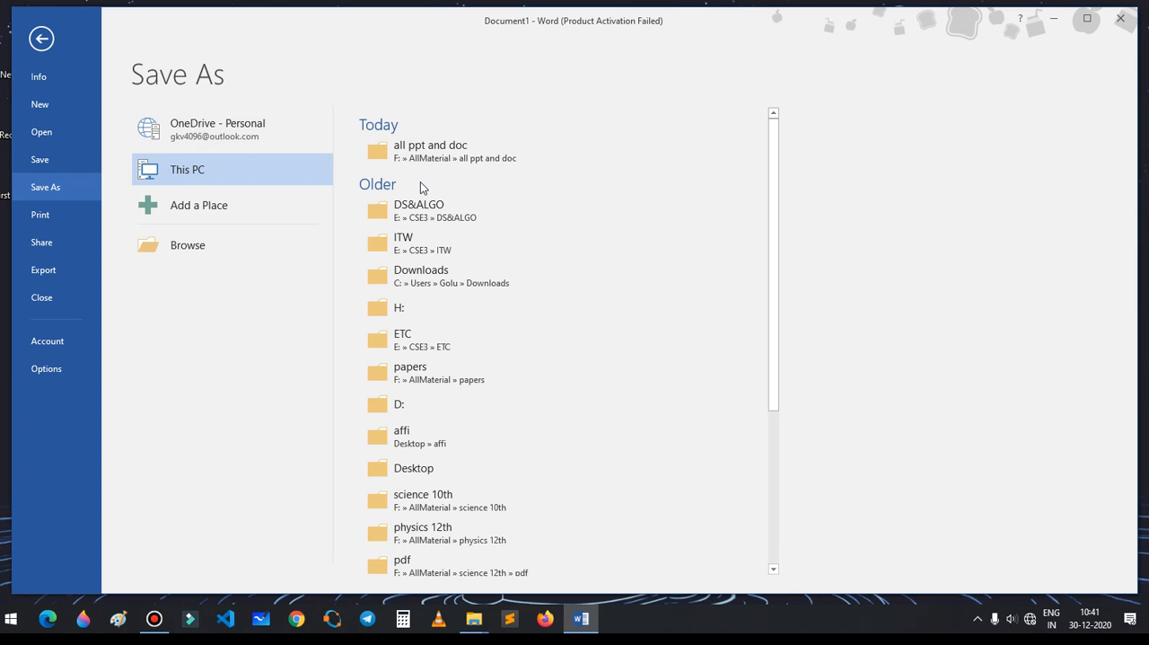
scroll(420, 182, "down", 3)
left_click(416, 332)
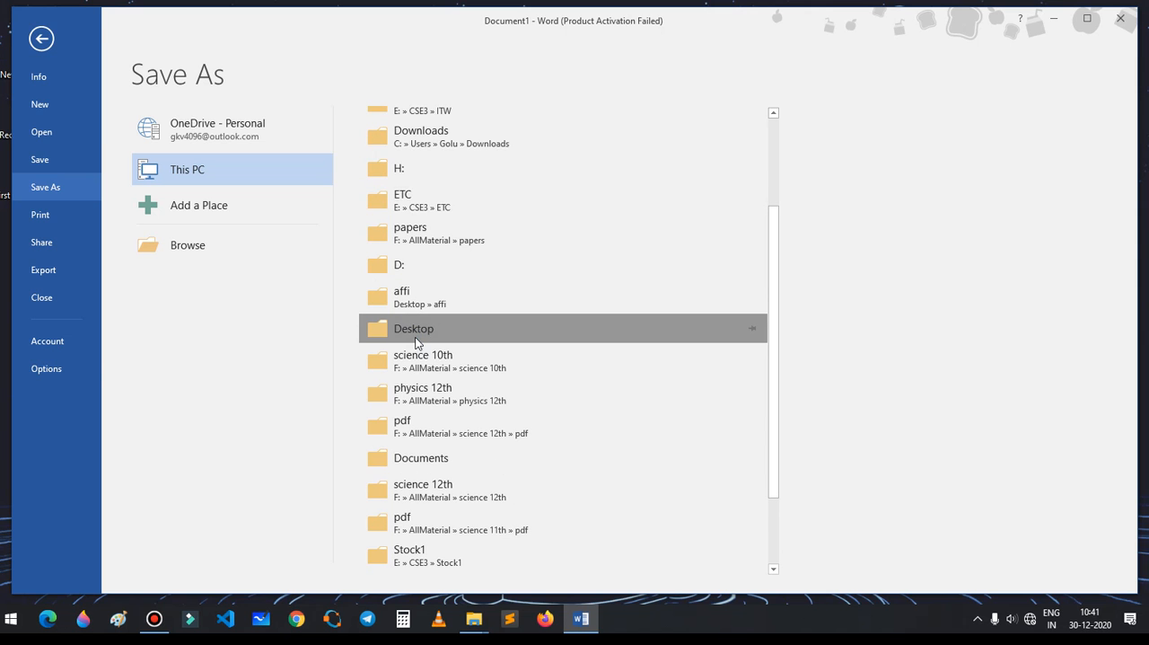
scroll(98, 148, "up", 4)
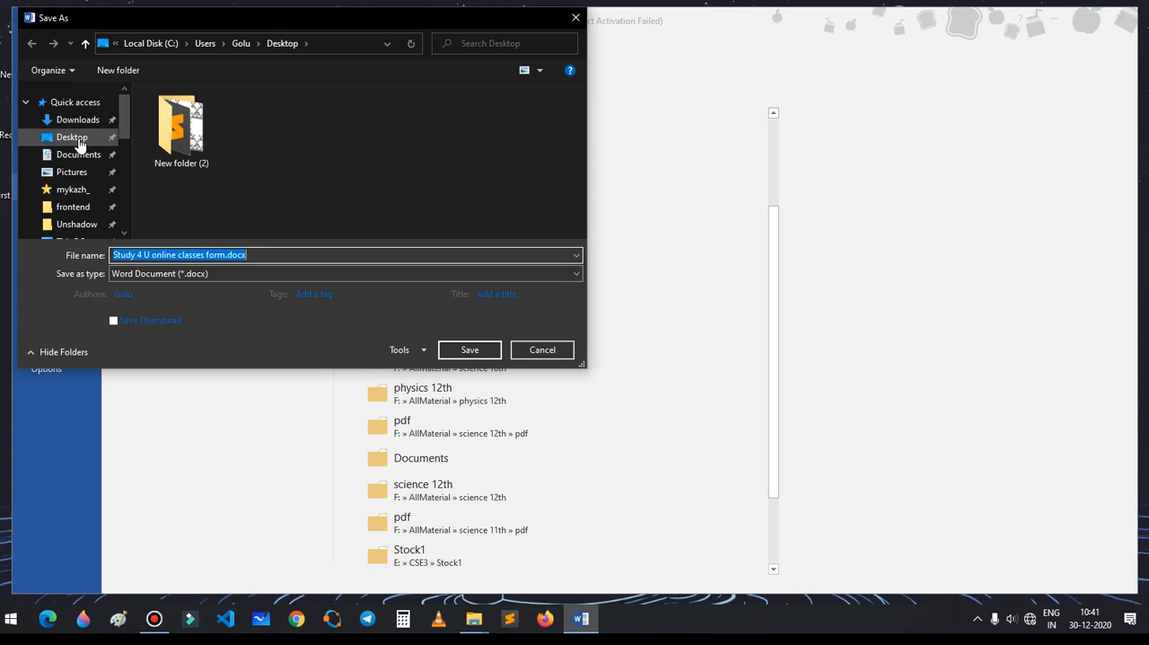
left_click(79, 137)
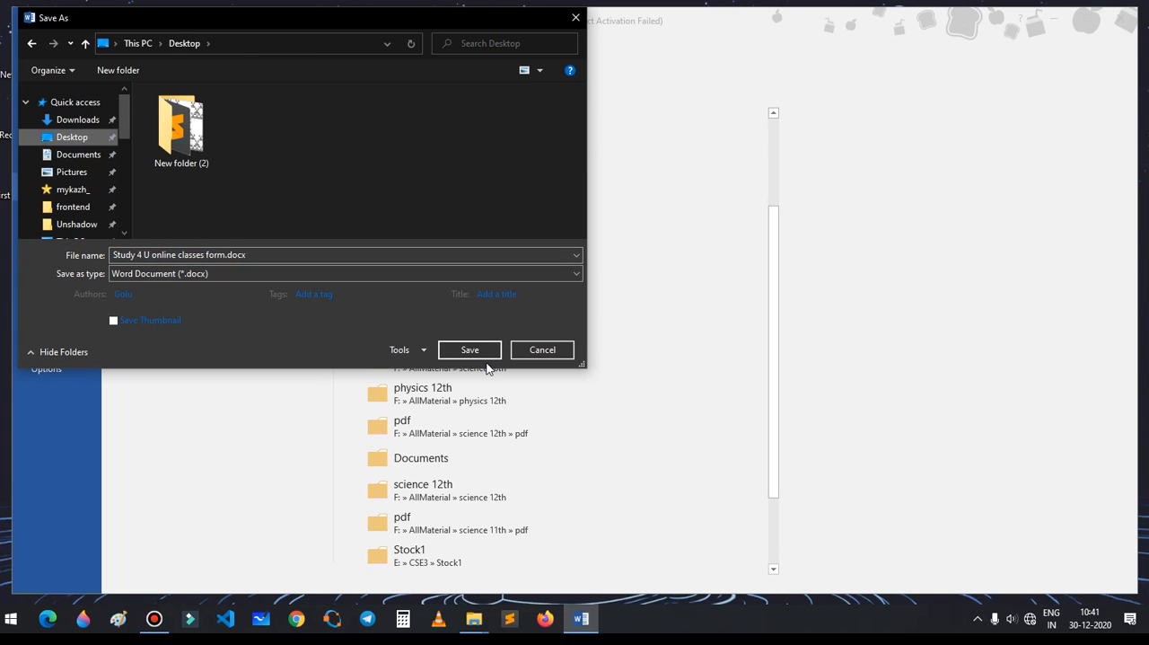
left_click_drag(265, 254, 71, 258)
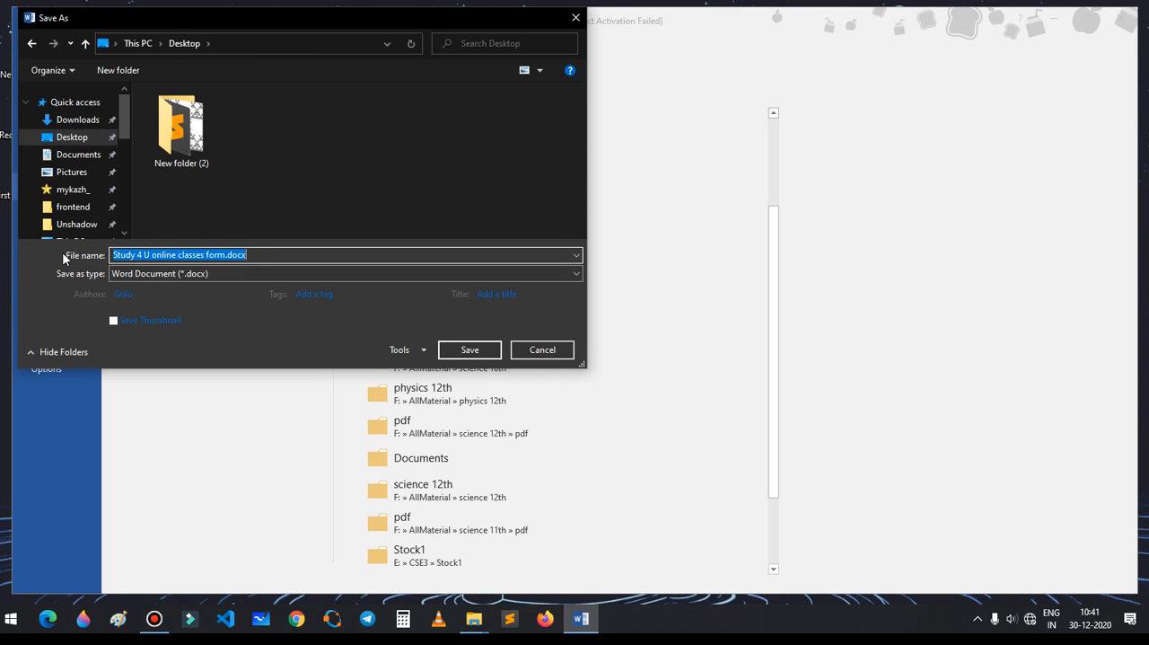
type("second video")
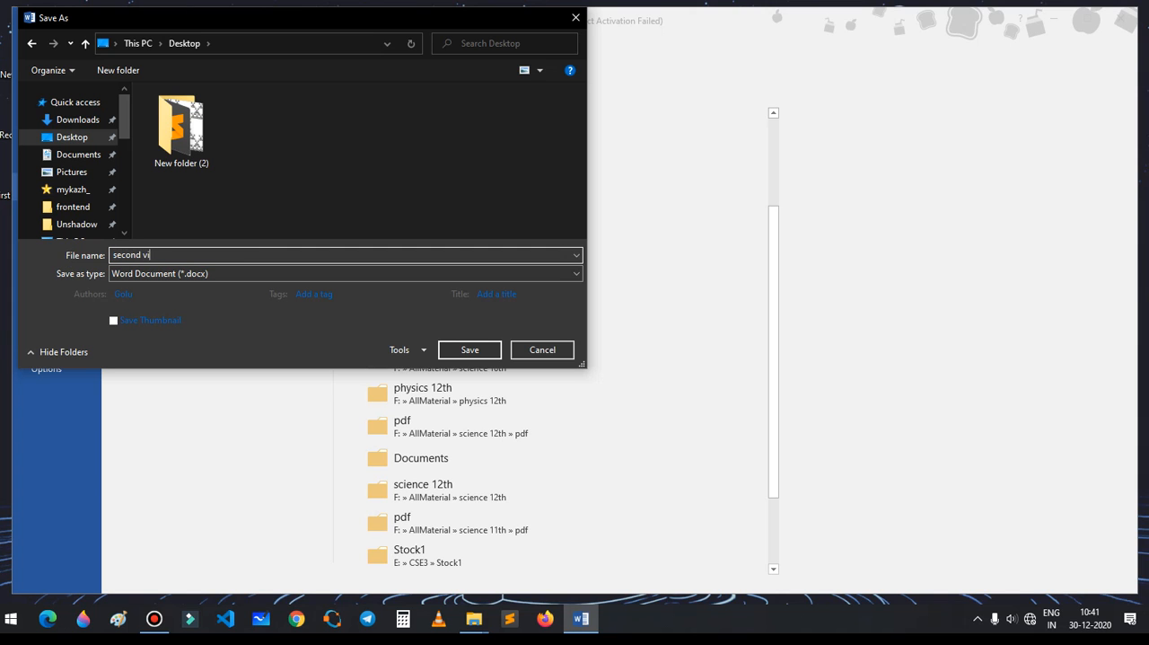
left_click(476, 350)
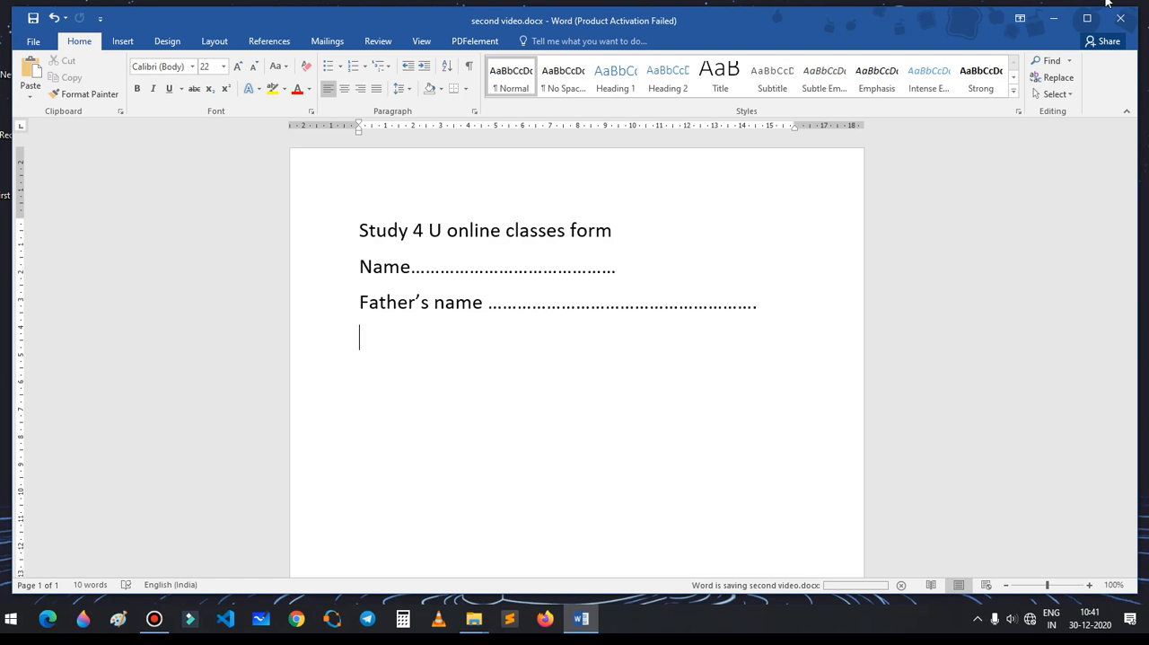
left_click(1056, 21)
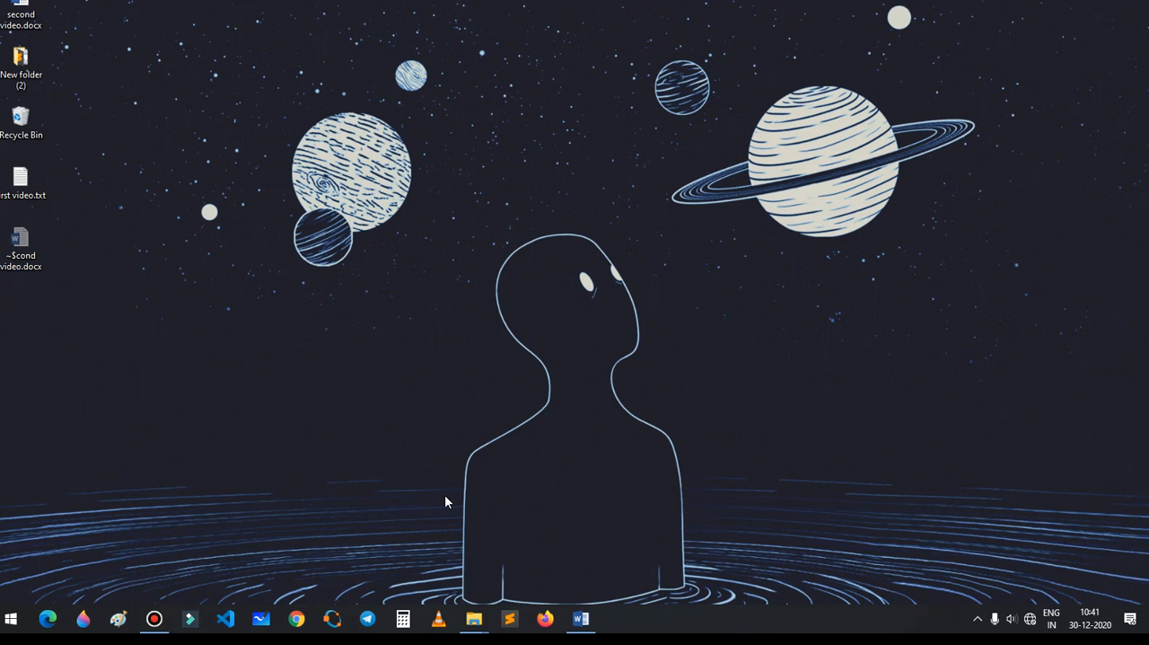
left_click(581, 618)
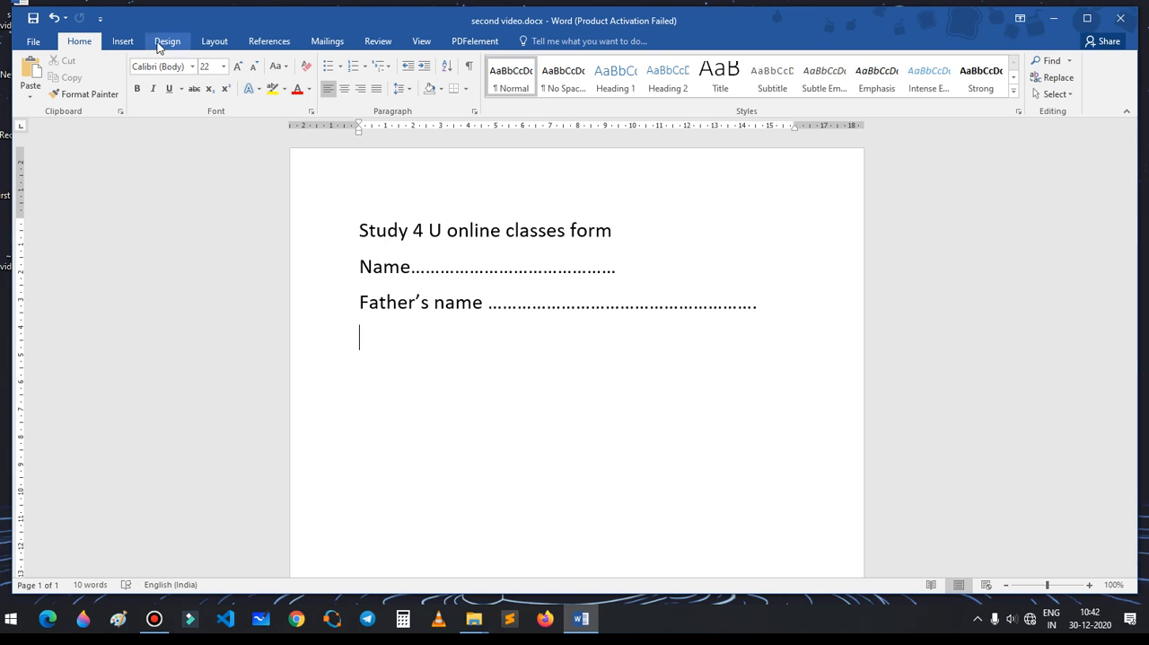
Step: Change the font of the title line "Study 4 U online classes form" to Aqua Grotesque
left_click_drag(353, 228, 624, 232)
left_click(191, 65)
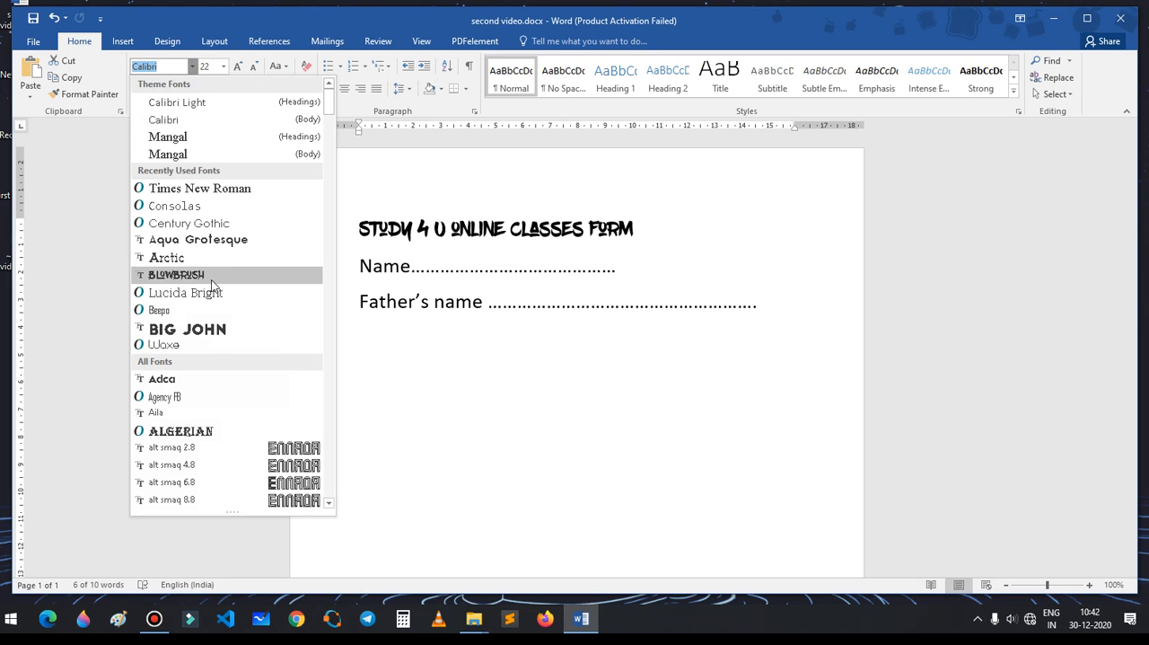
left_click(227, 241)
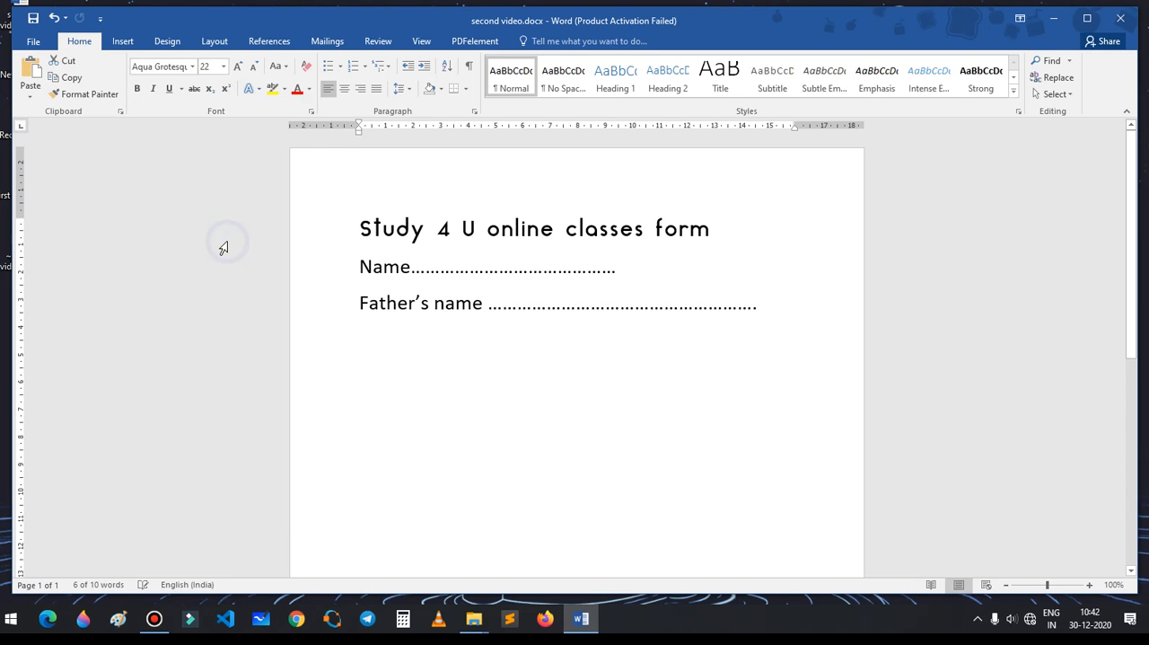
left_click(387, 301)
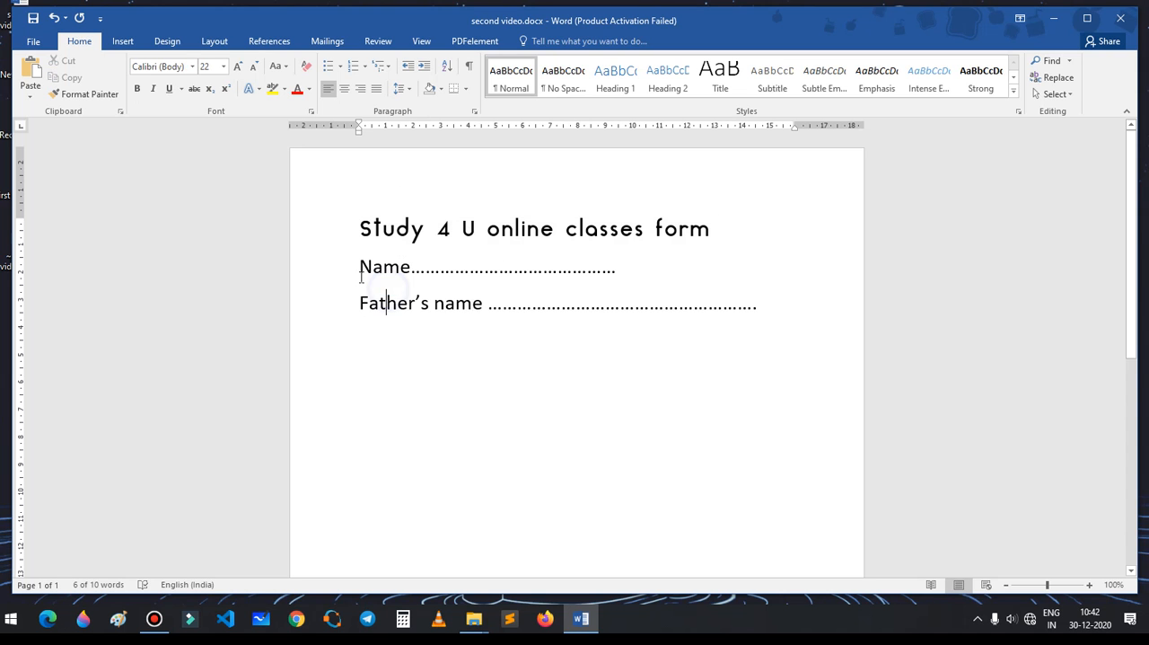
Step: Try to apply the Mangal (Body) font to the Name and Father's name lines
left_click_drag(356, 268, 773, 298)
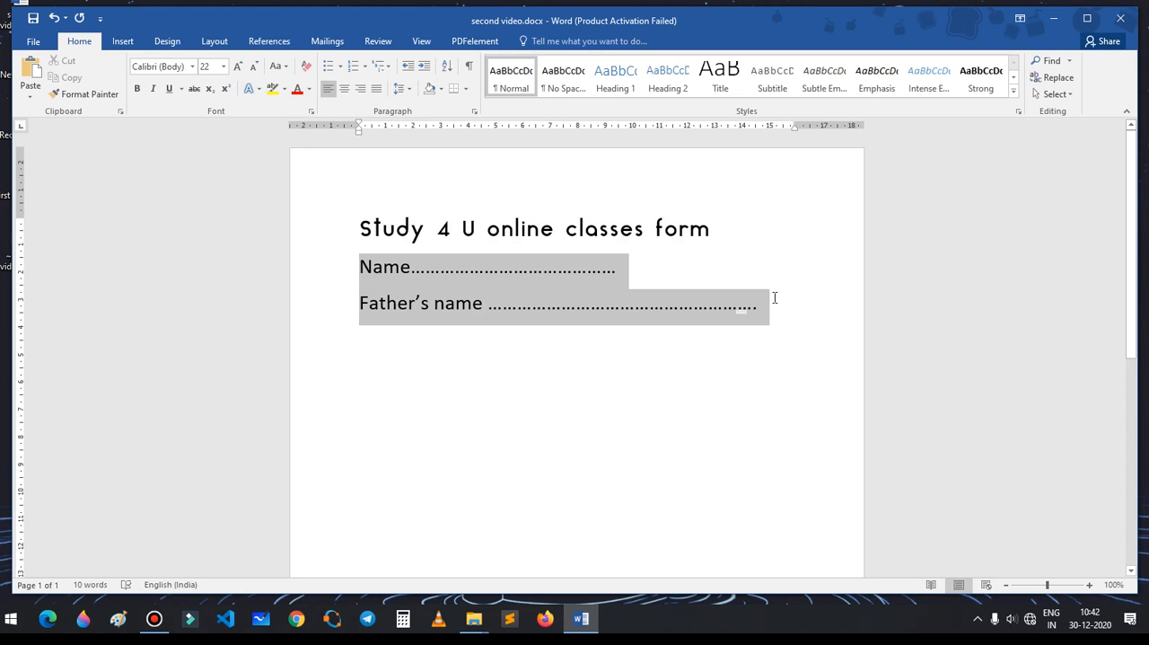
left_click(191, 66)
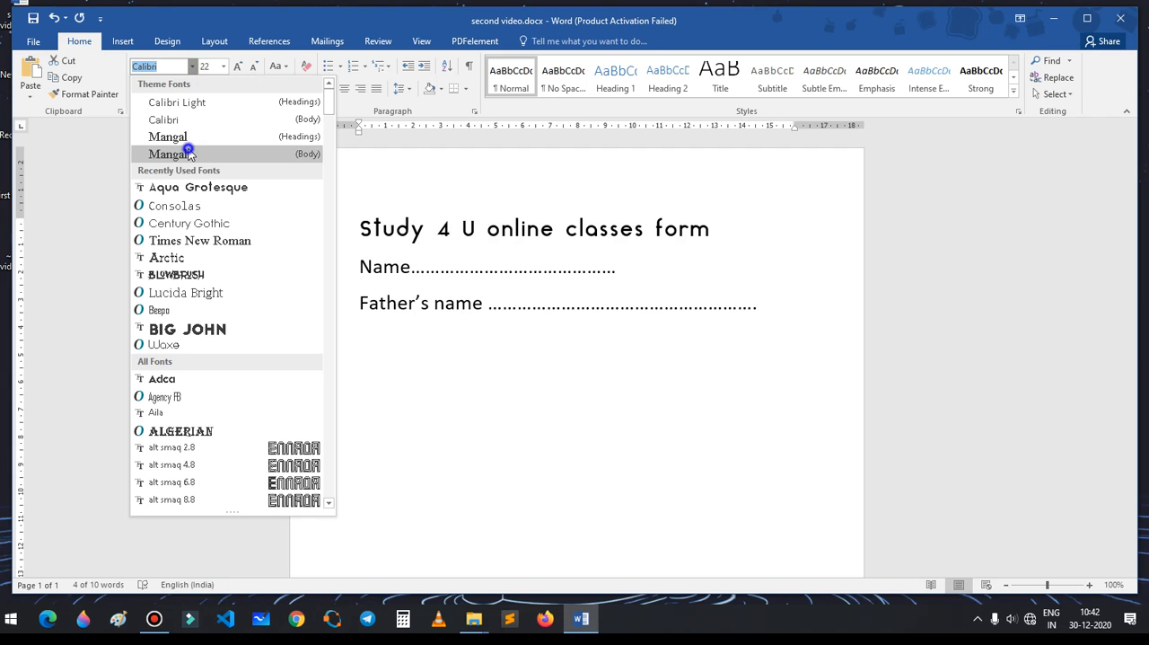
left_click(188, 153)
left_click(474, 336)
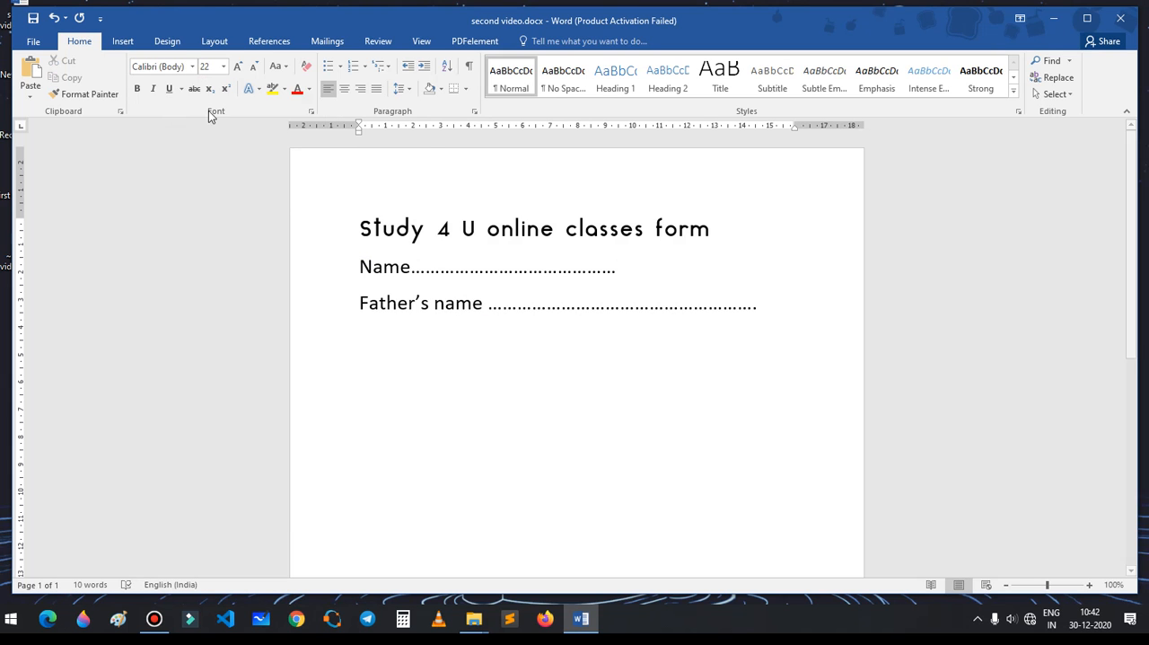
Step: Apply font size 22 to the Name and Father's name lines
left_click_drag(360, 264, 759, 305)
left_click(224, 68)
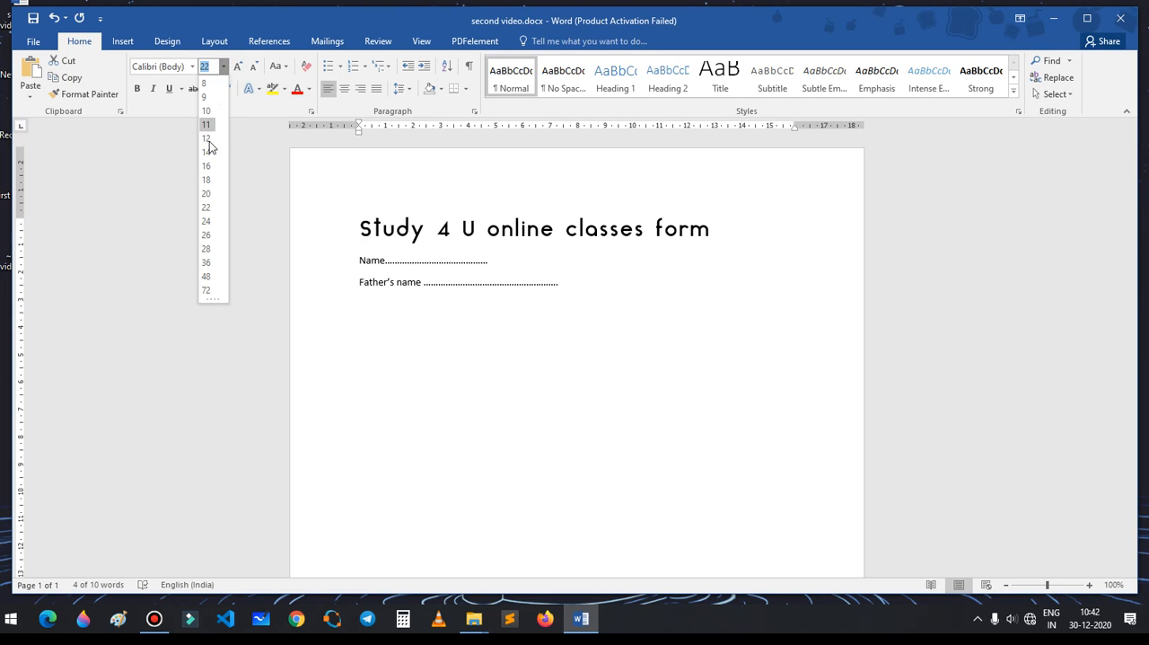
left_click(207, 207)
Step: Format the title line "Study 4 U online classes form" as bold and underlined without italics, at font size 26
left_click_drag(357, 222, 752, 226)
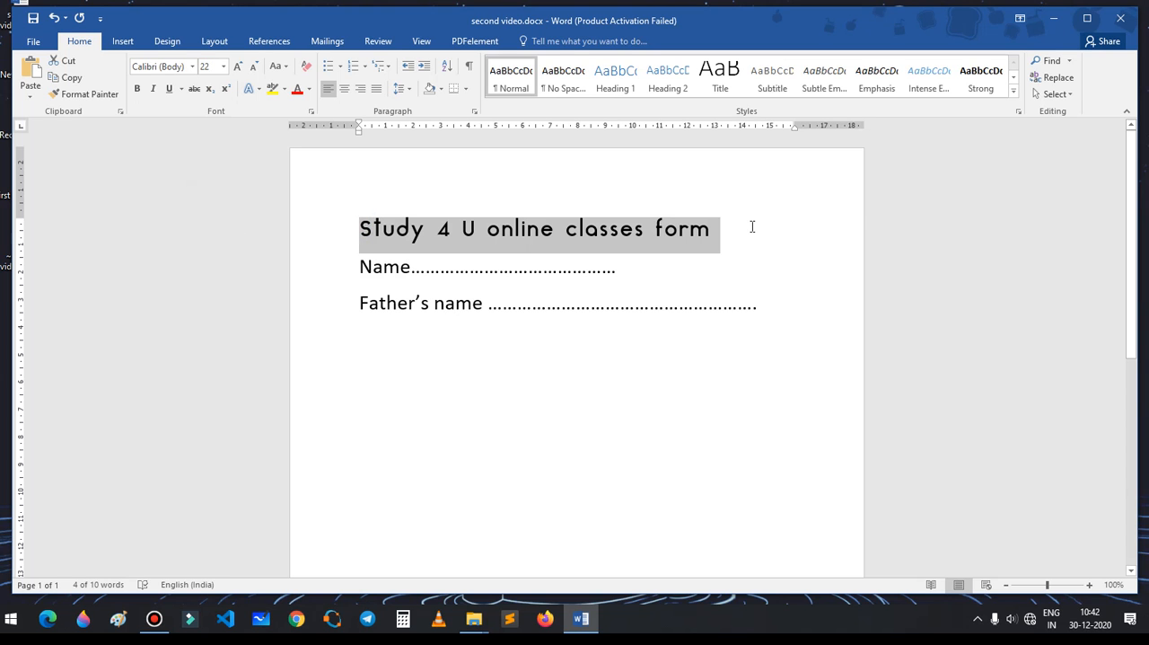
left_click(137, 89)
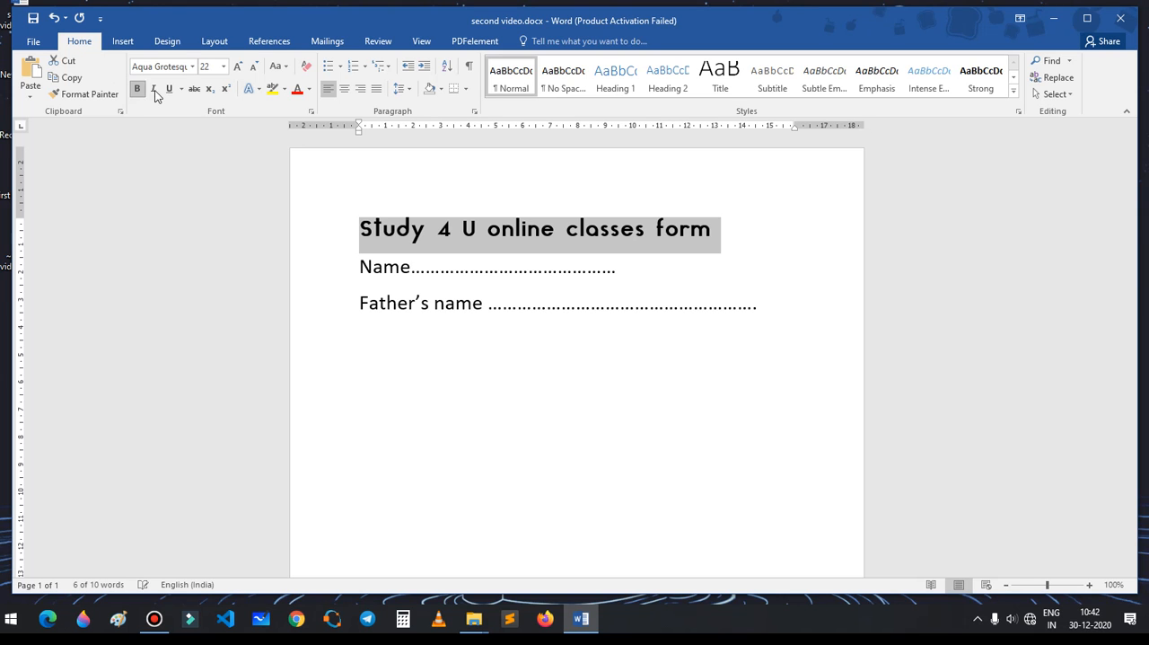
left_click(154, 89)
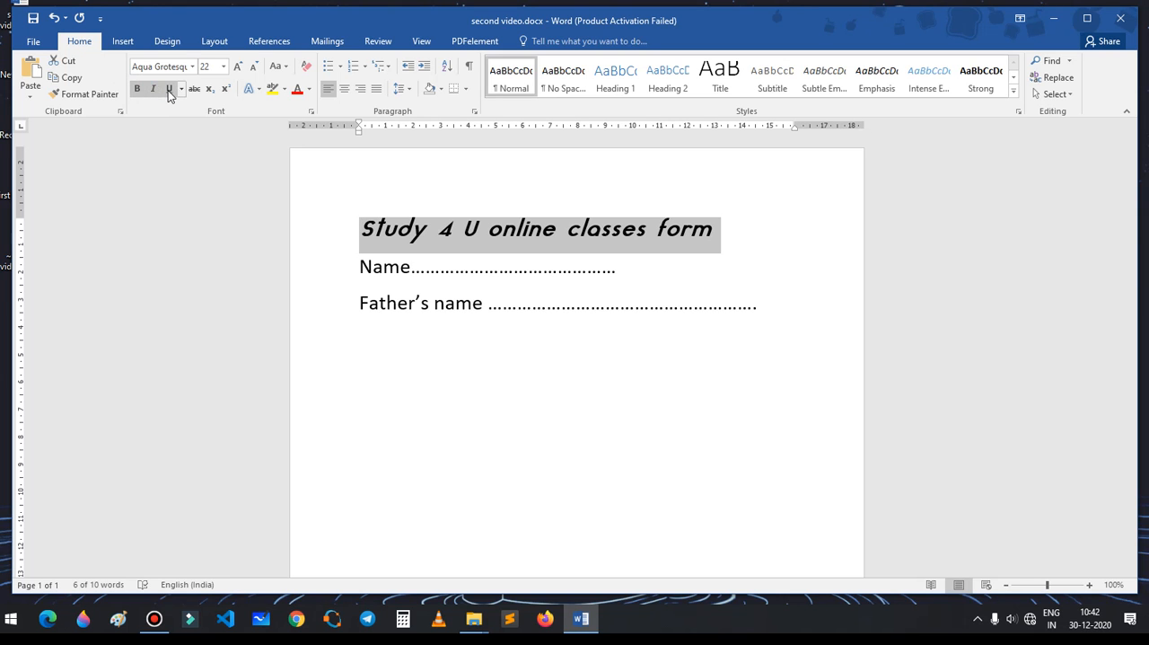
left_click(169, 90)
left_click(156, 91)
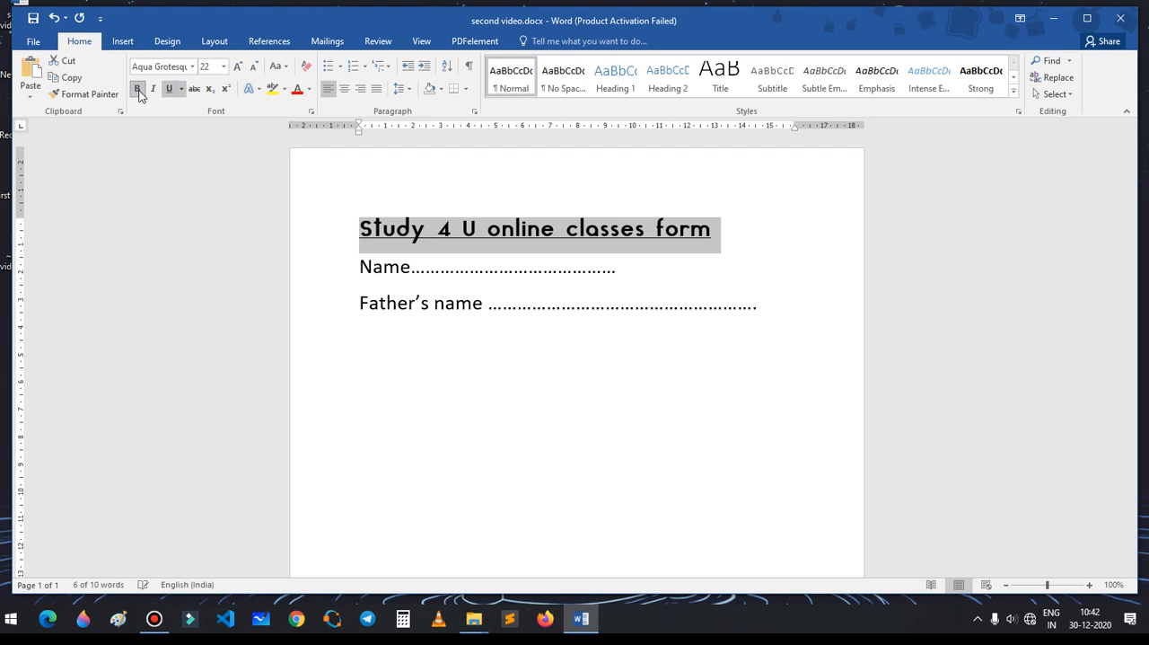
left_click(223, 67)
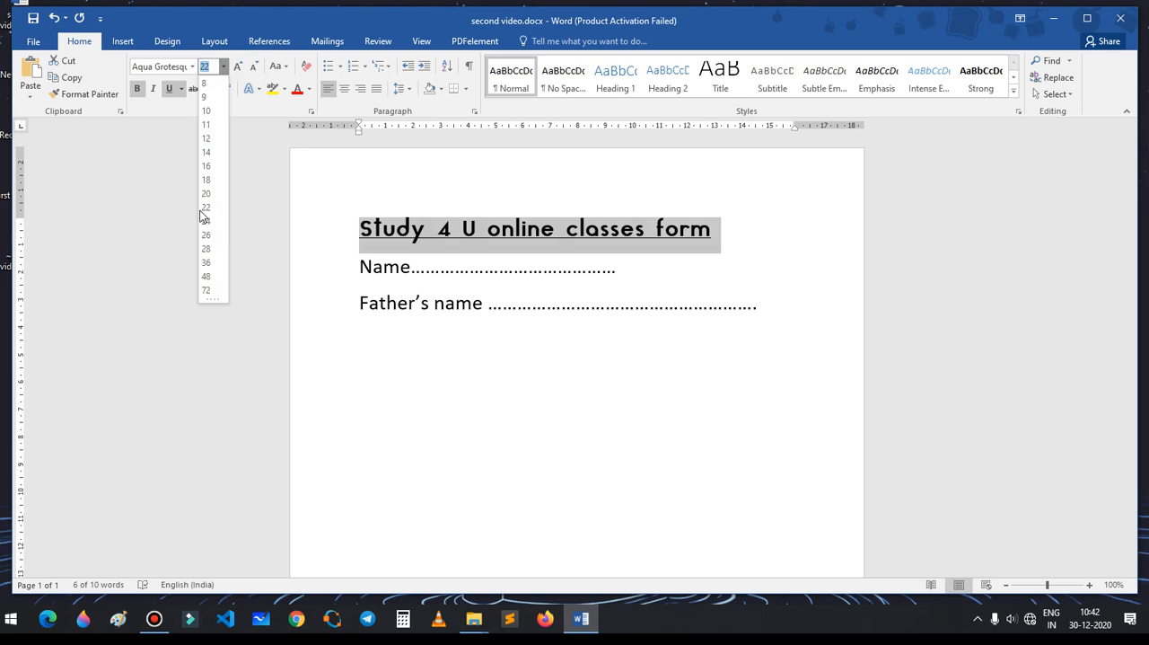
left_click(213, 236)
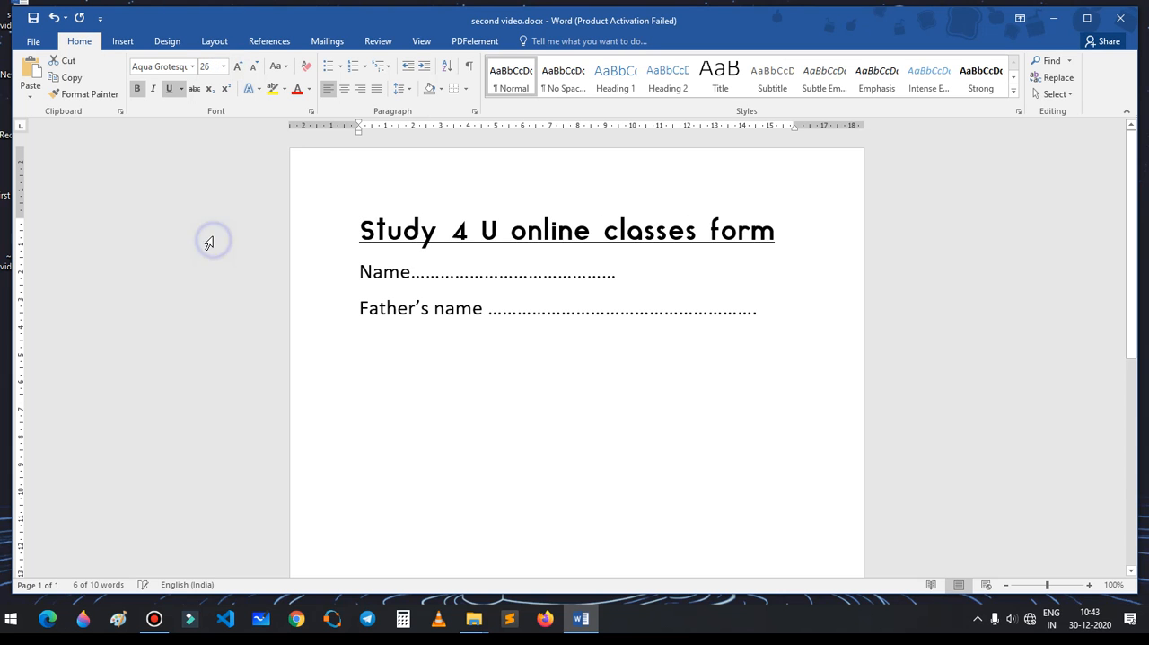
Step: Try enlarging the title's font in single increments, and shrink it back to size 26
left_click(239, 66)
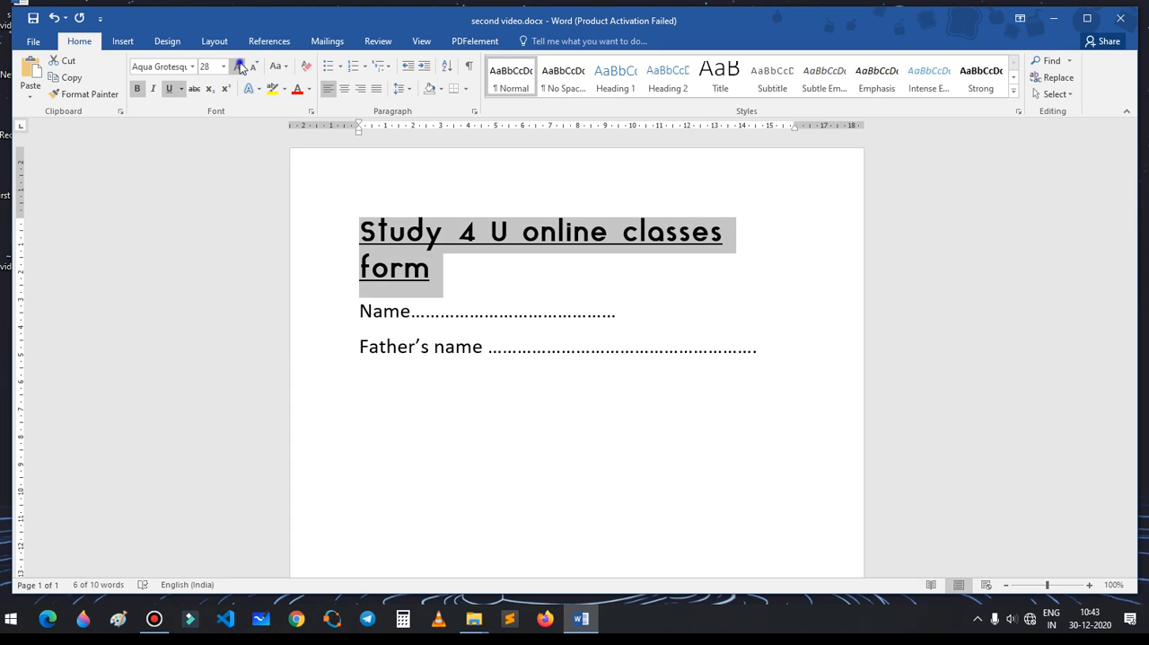
left_click(238, 67)
left_click(253, 69)
left_click(253, 70)
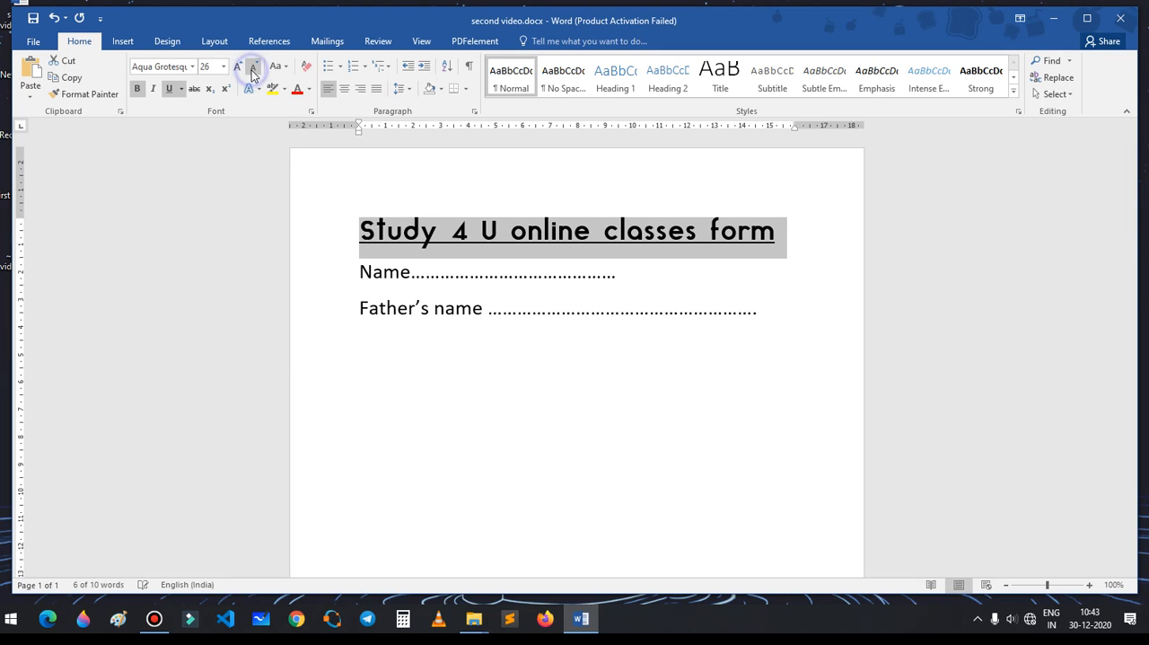
left_click(223, 66)
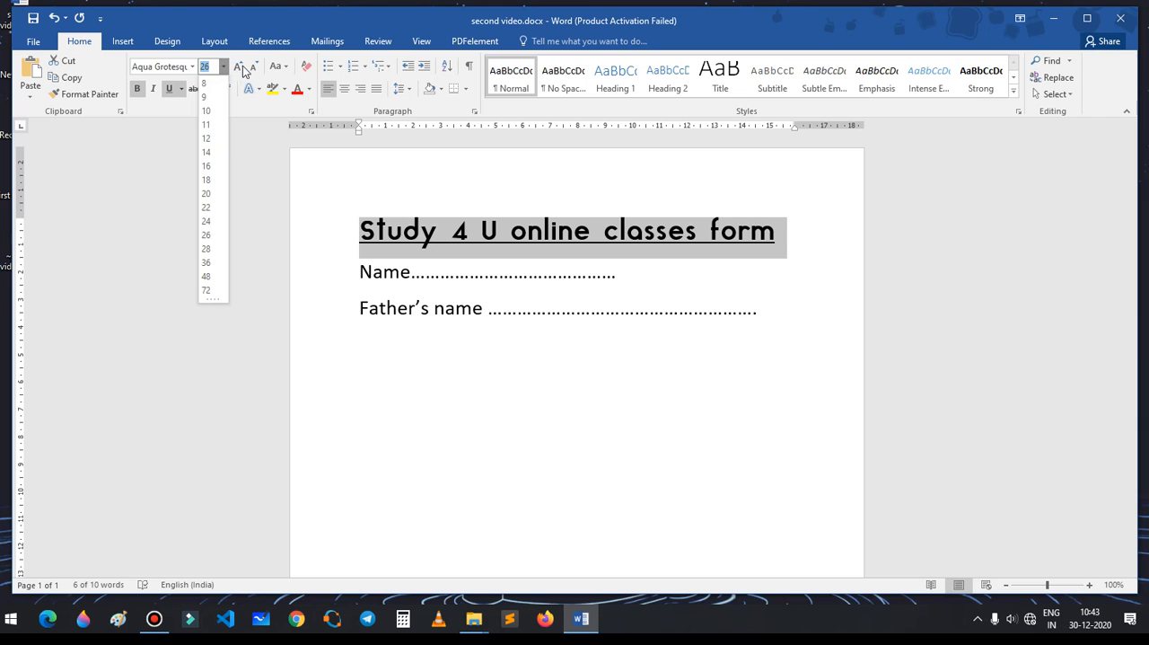
left_click(248, 174)
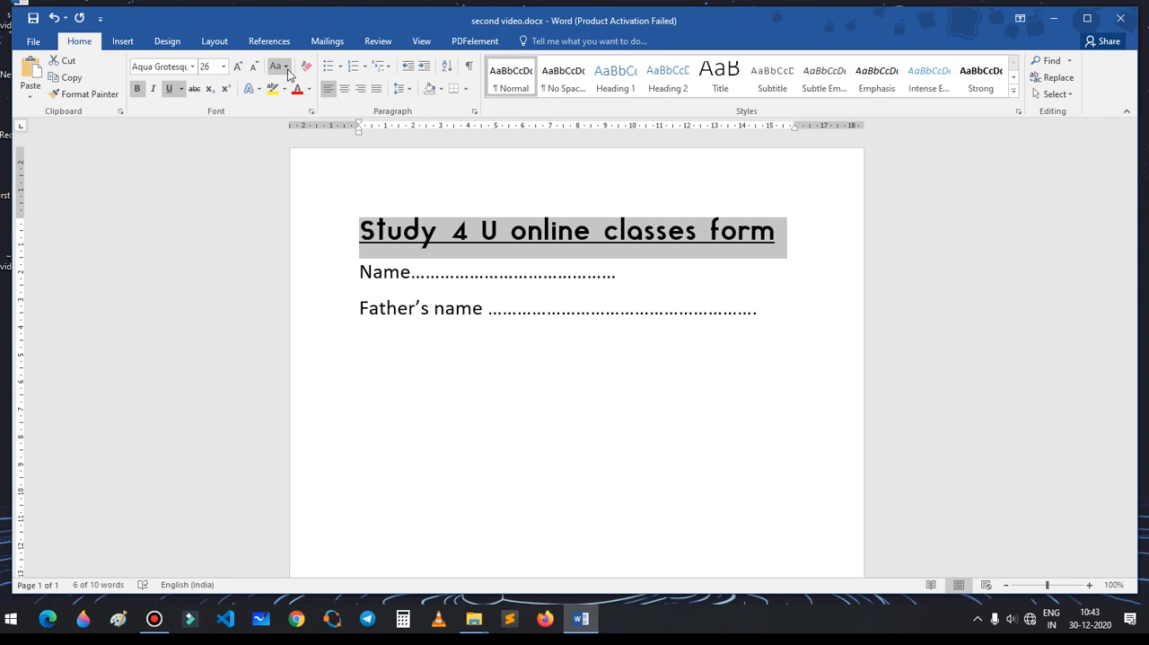
Step: Apply sentence case to the Name and Father's name lines
left_click_drag(354, 275, 672, 318)
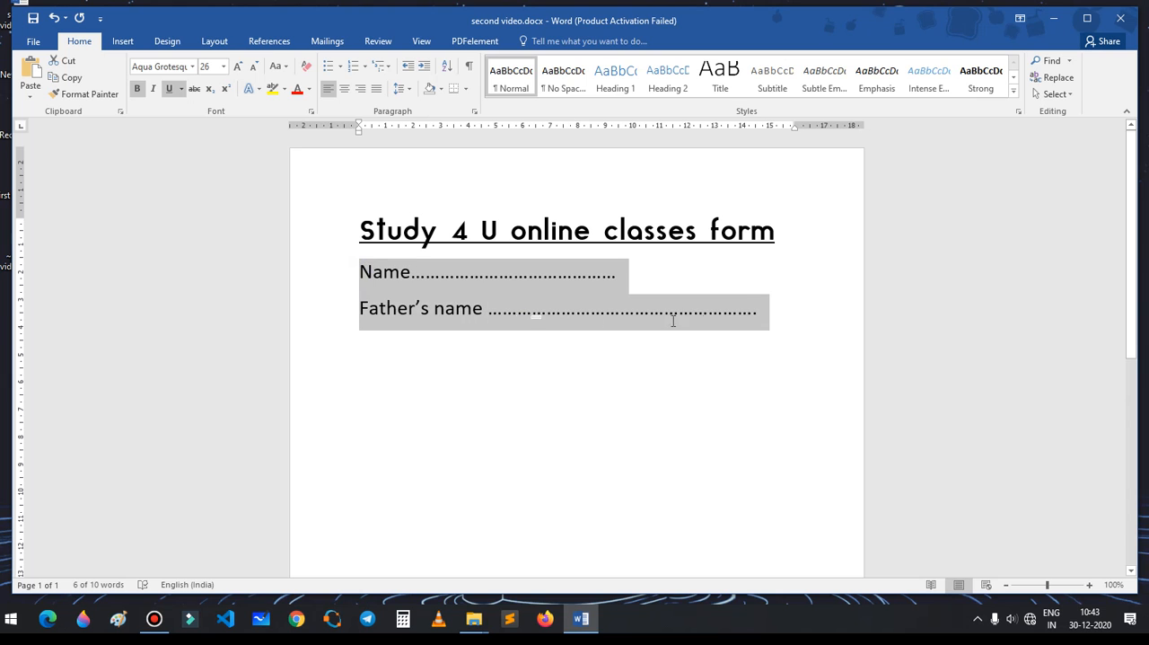
left_click(284, 70)
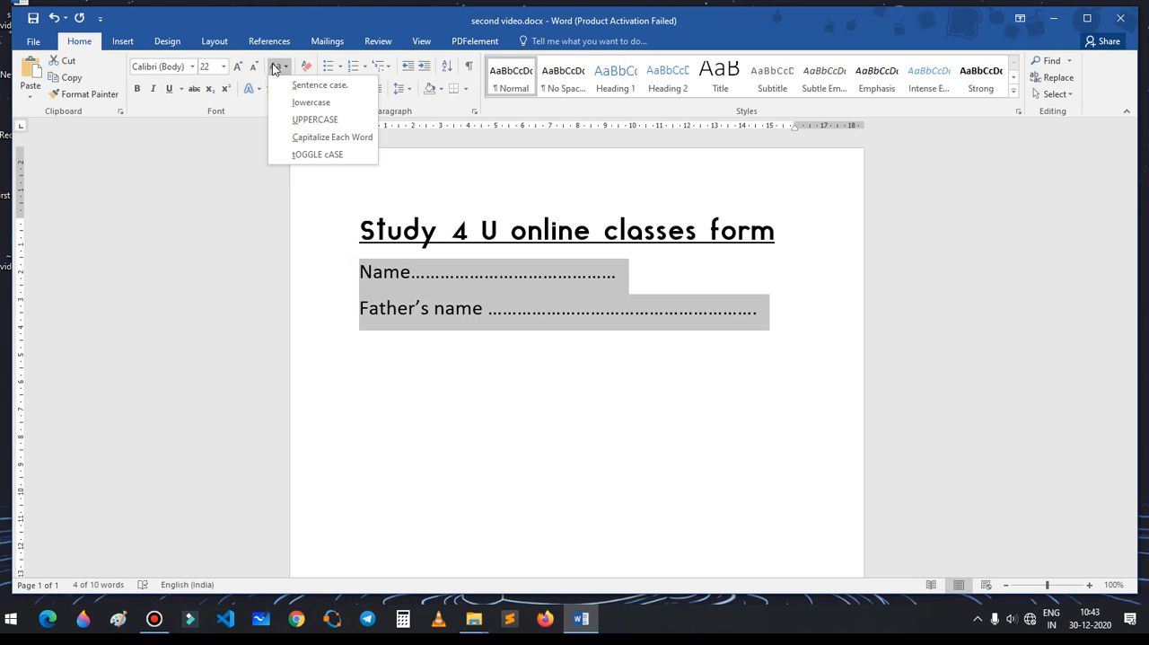
left_click(272, 68)
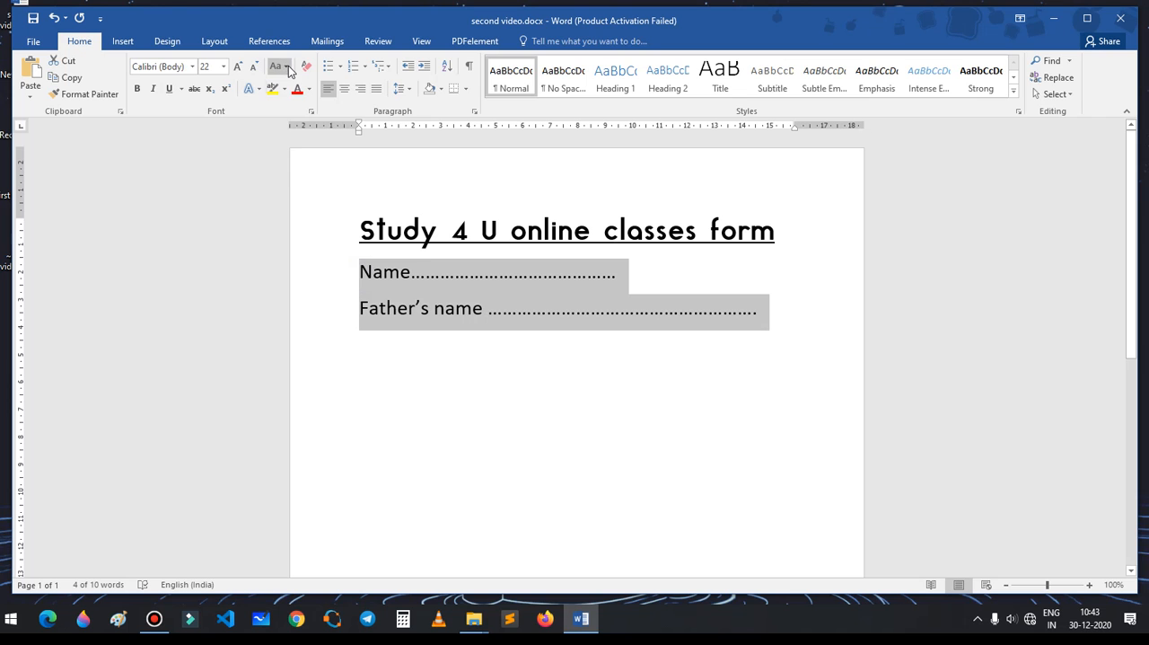
left_click(288, 69)
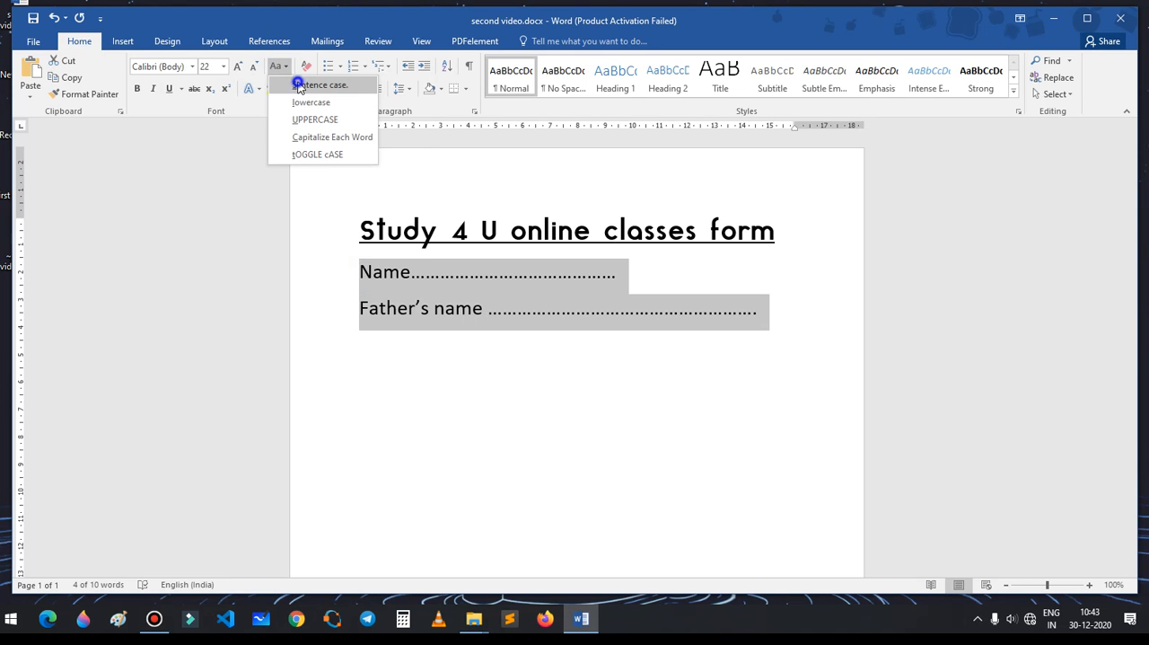
left_click(299, 87)
Step: Try the lowercase and Capitalize Each Word options on the Name and Father's name lines
left_click(285, 71)
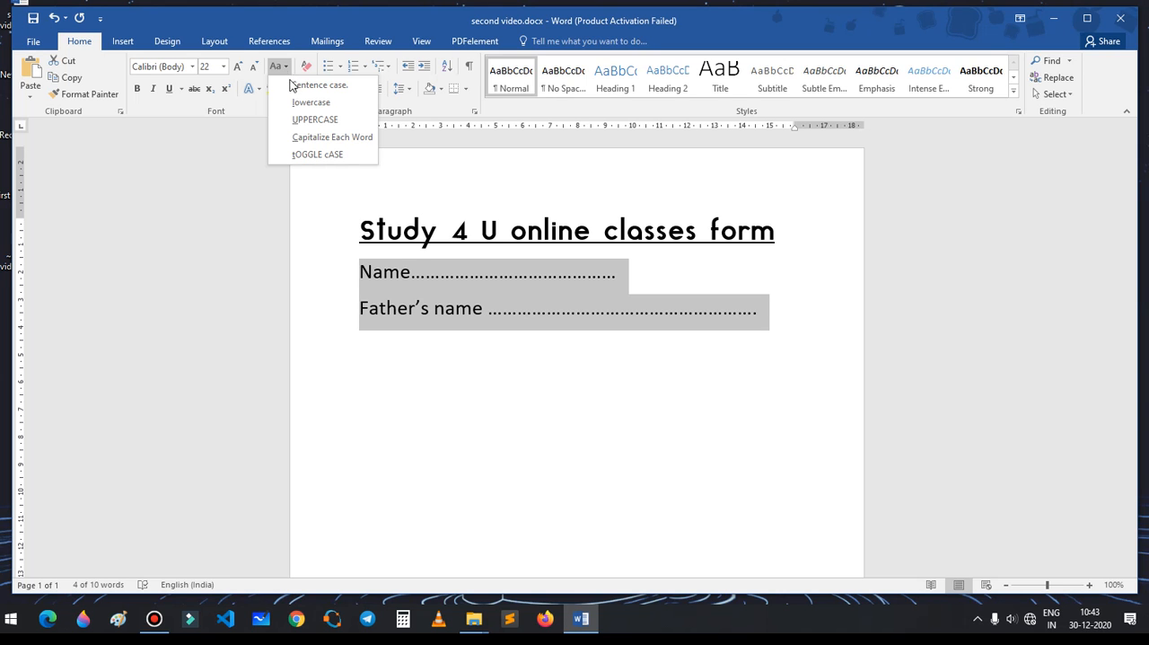
left_click(300, 104)
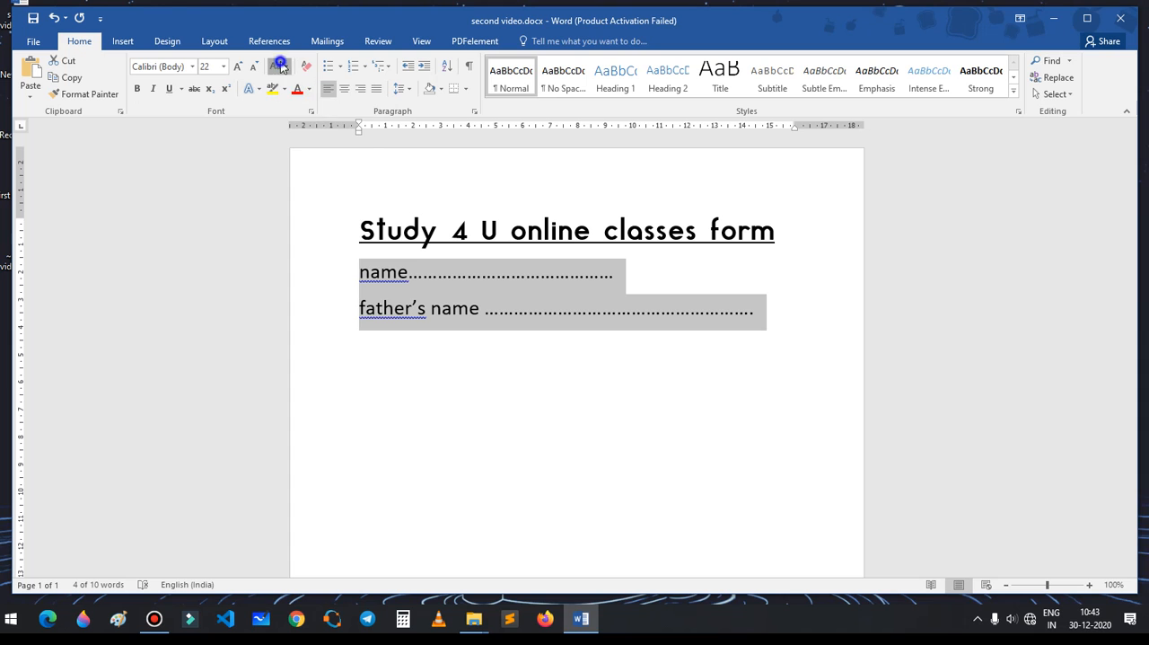
left_click(281, 67)
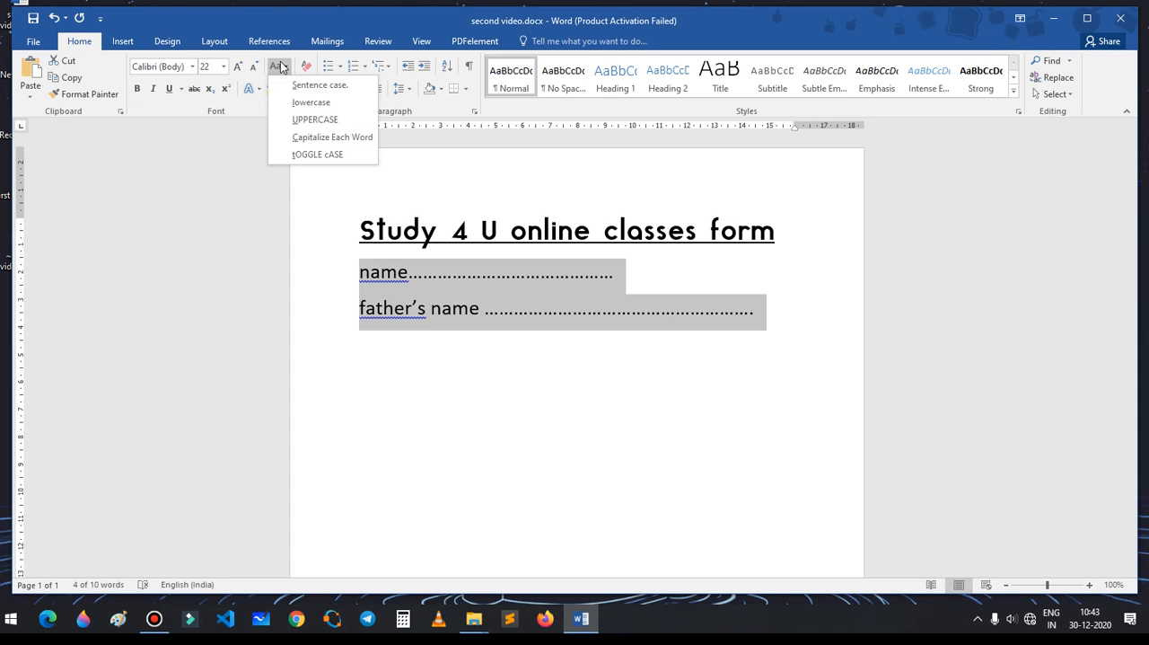
left_click(305, 139)
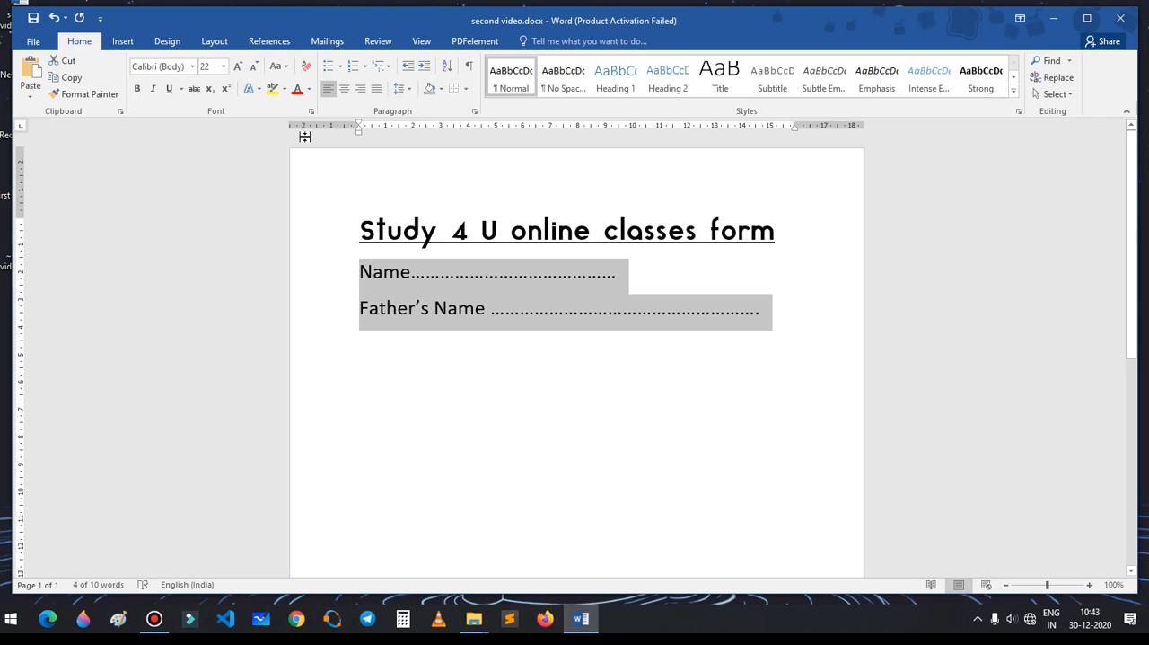
Step: Try toggle case on the Name and Father's name lines, and return them to sentence case
left_click(281, 68)
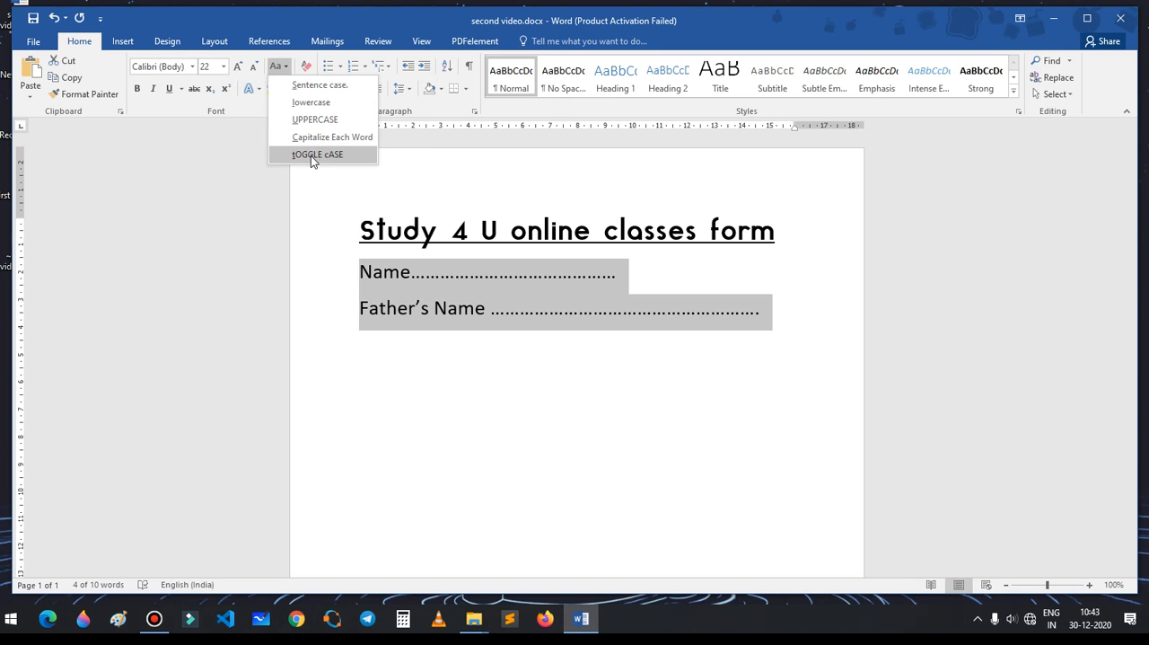
left_click(310, 156)
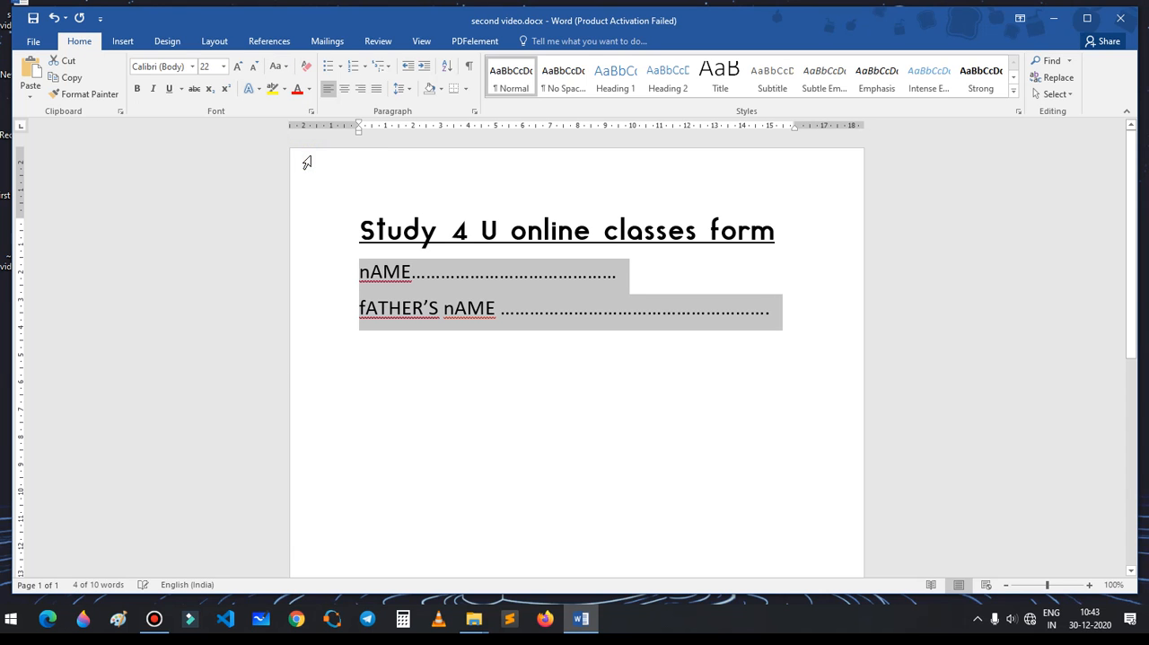
left_click(279, 67)
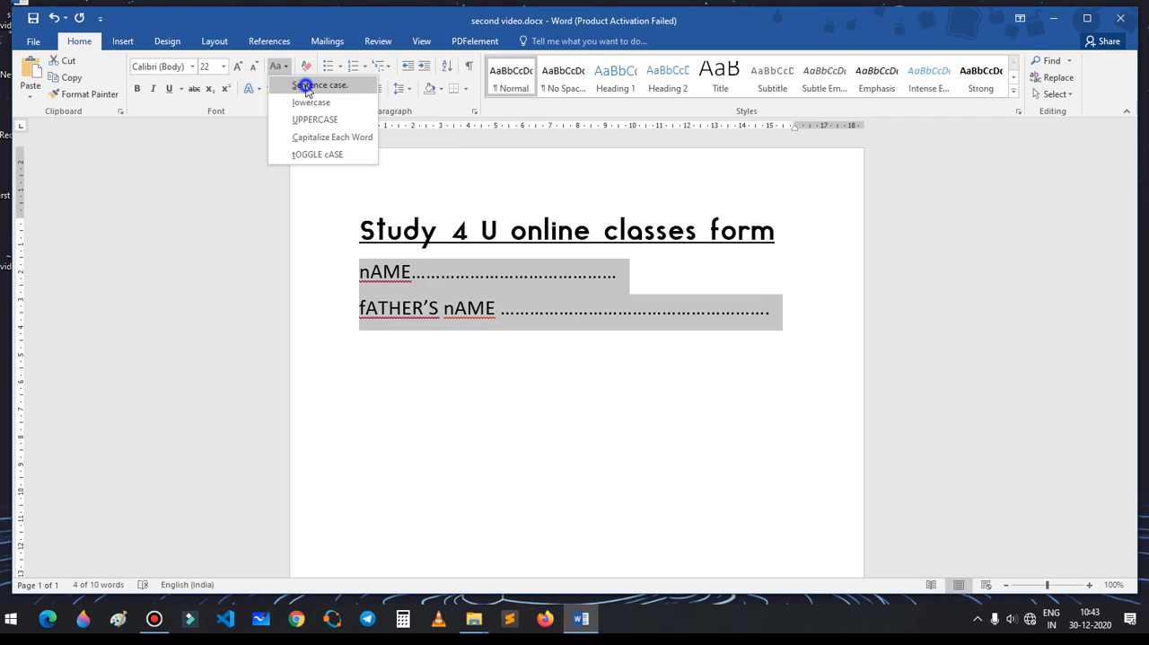
left_click(306, 85)
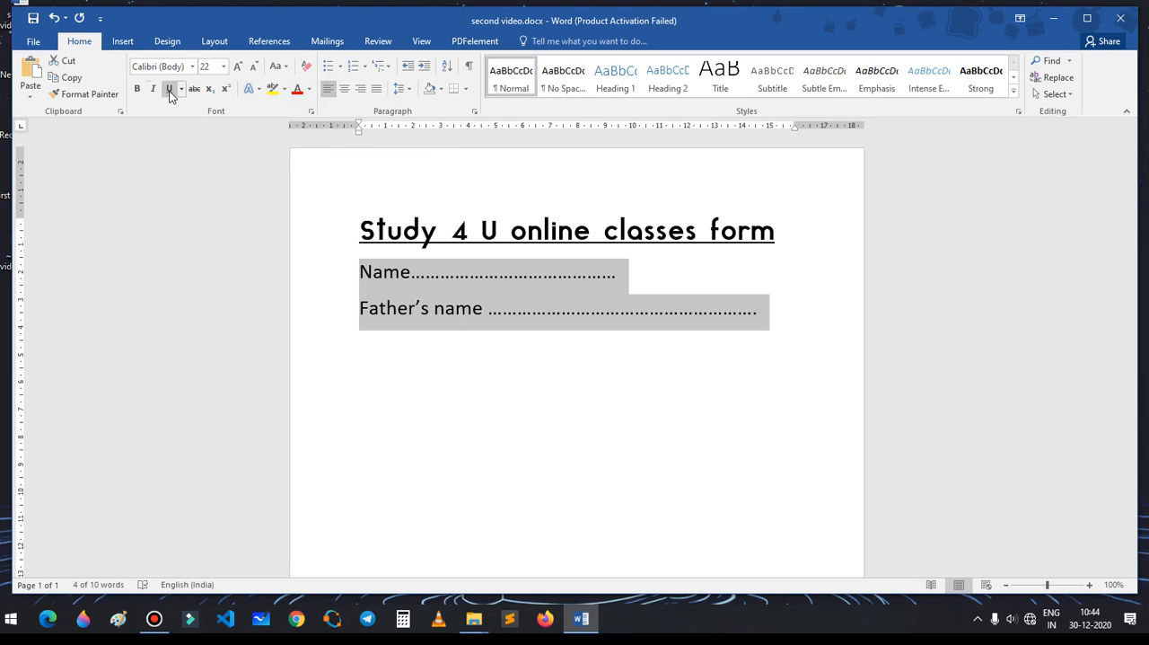
Step: Make the Name and Father's name lines bold
left_click(140, 89)
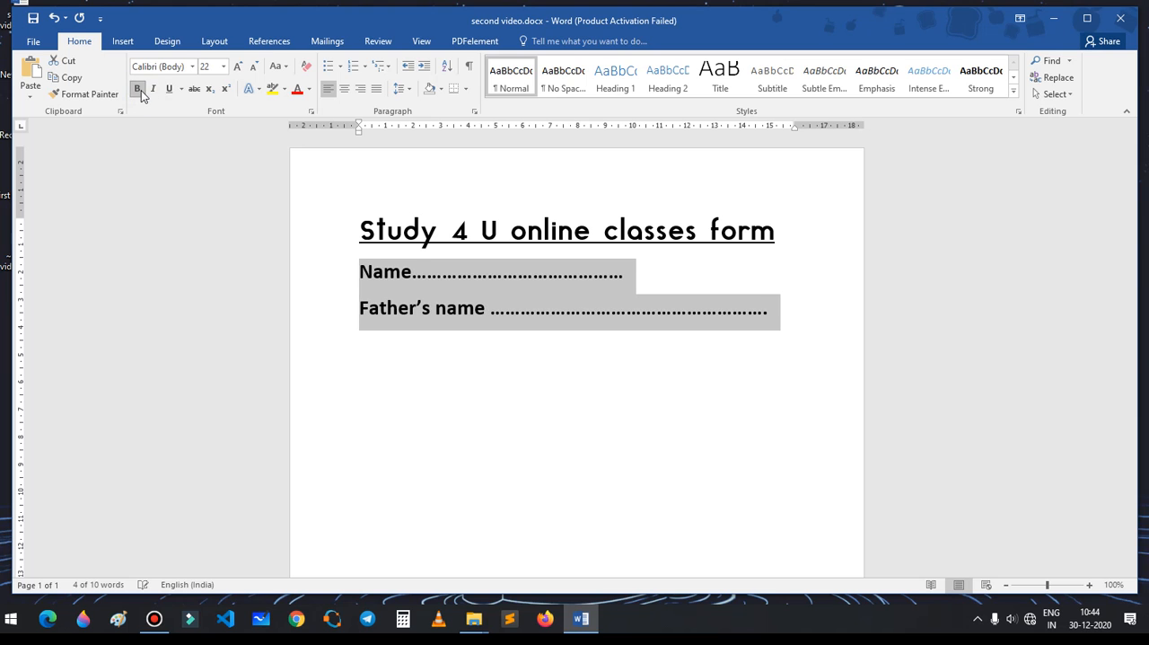
left_click(432, 404)
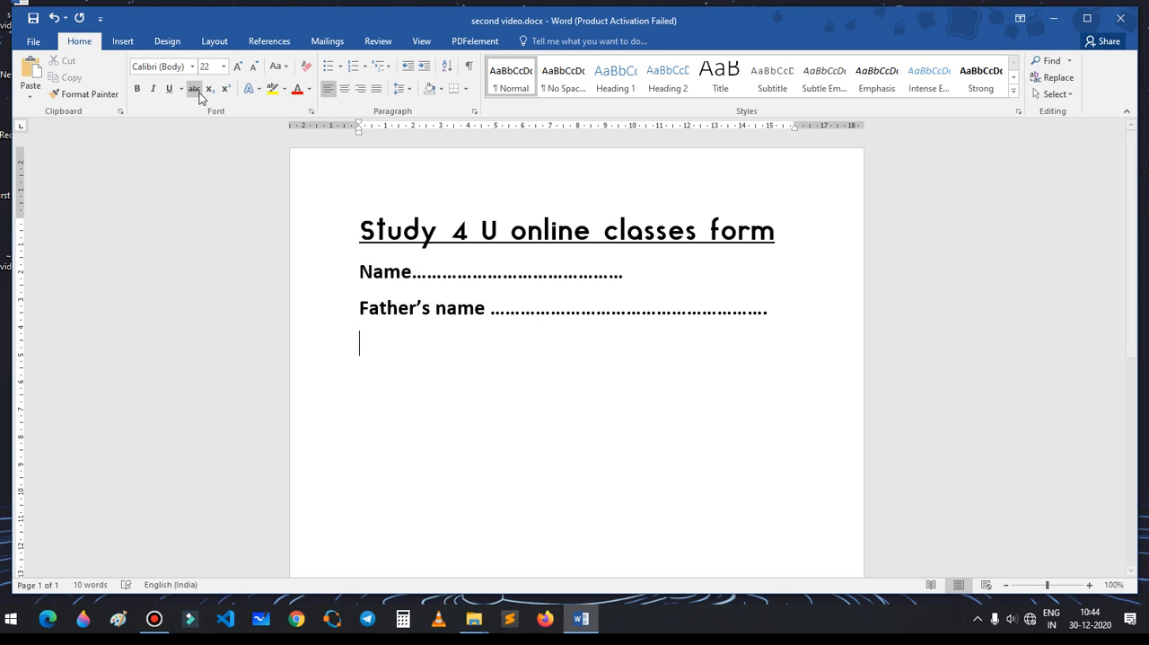
Step: Try underlining only the label "Father's name", and remove the underline again
left_click_drag(432, 312, 489, 312)
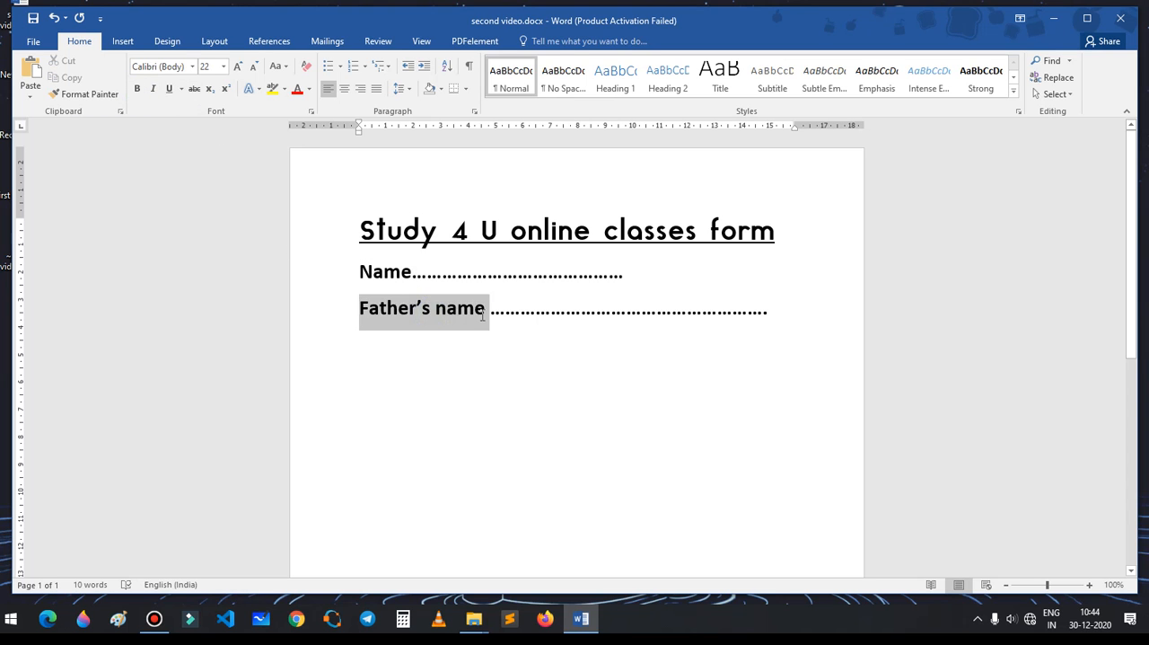
left_click(169, 88)
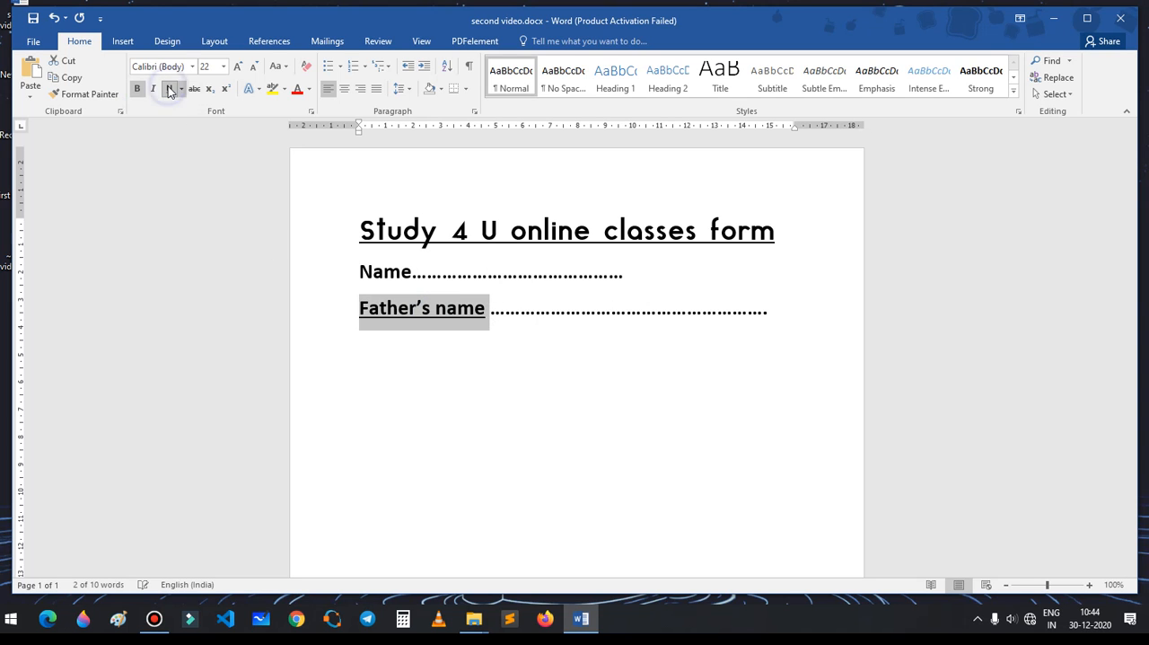
left_click(168, 88)
left_click(169, 89)
left_click(174, 90)
left_click(418, 354)
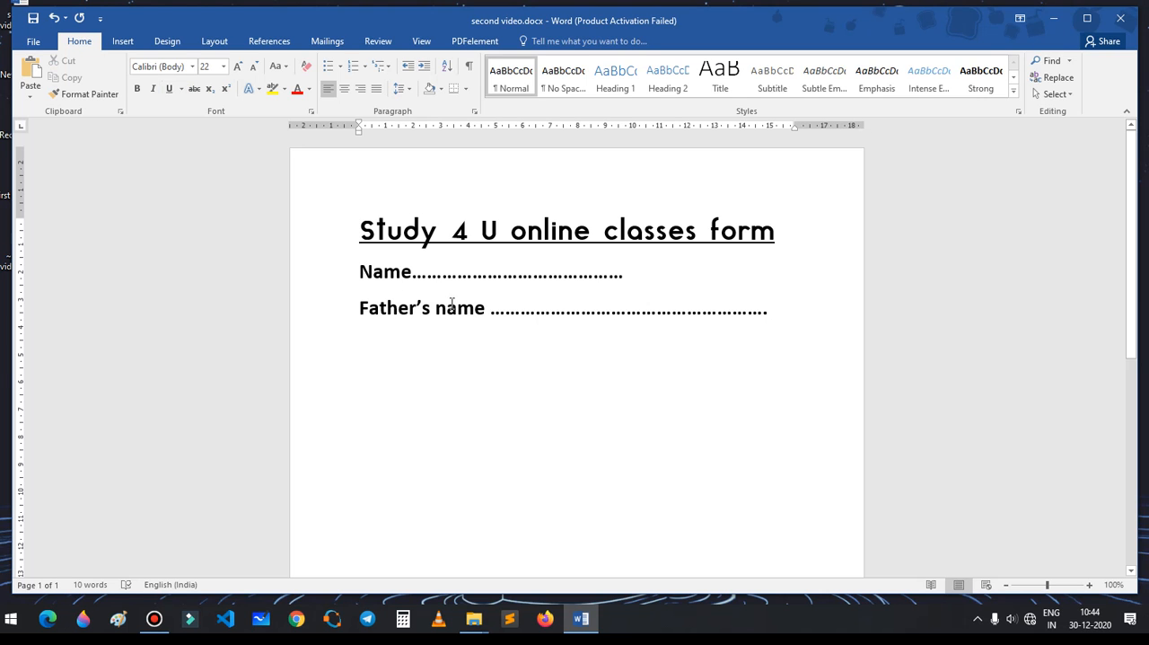
Step: Try striking through the label "Name", and remove the strikethrough again
left_click_drag(359, 270, 411, 273)
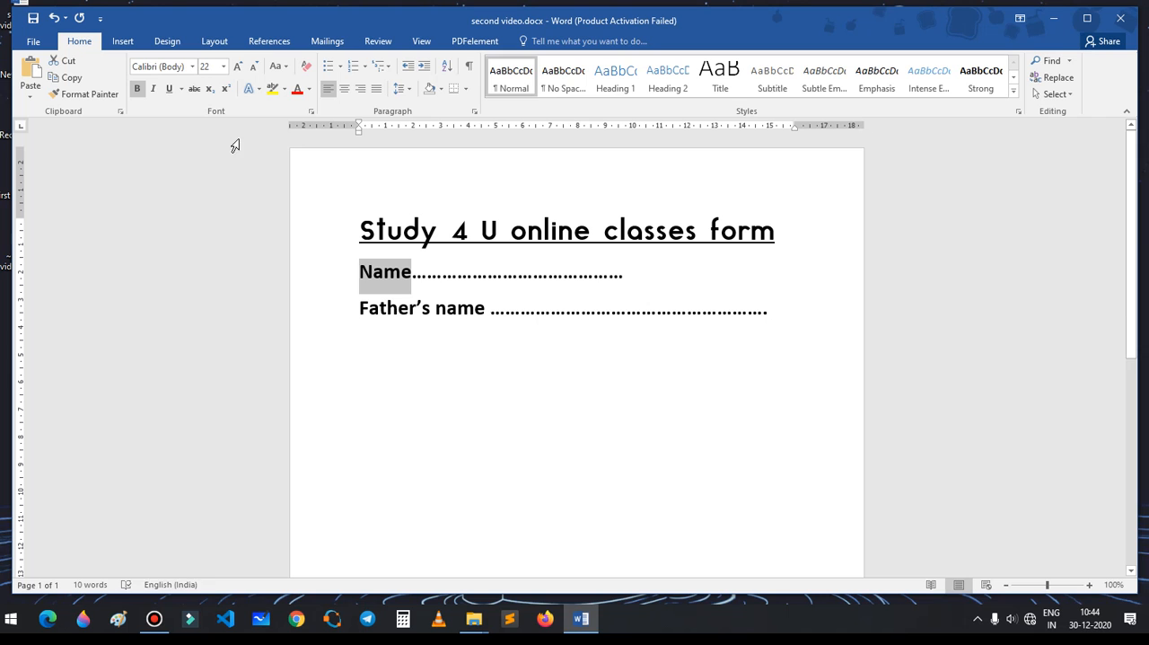
left_click(194, 89)
left_click(431, 382)
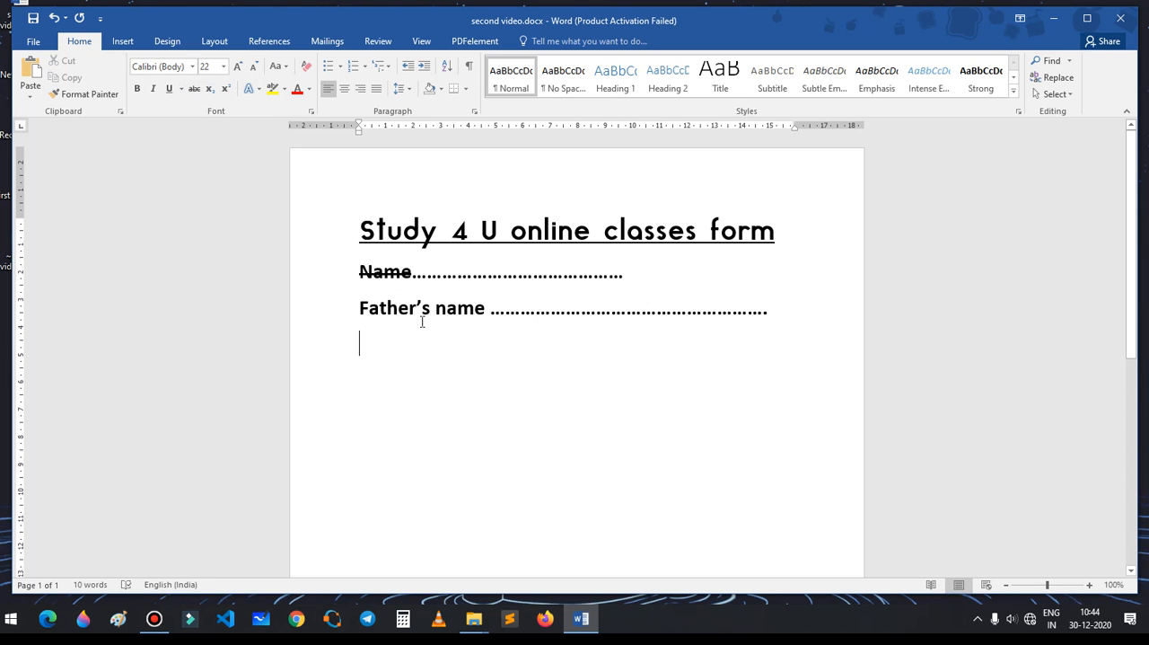
left_click_drag(354, 274, 412, 274)
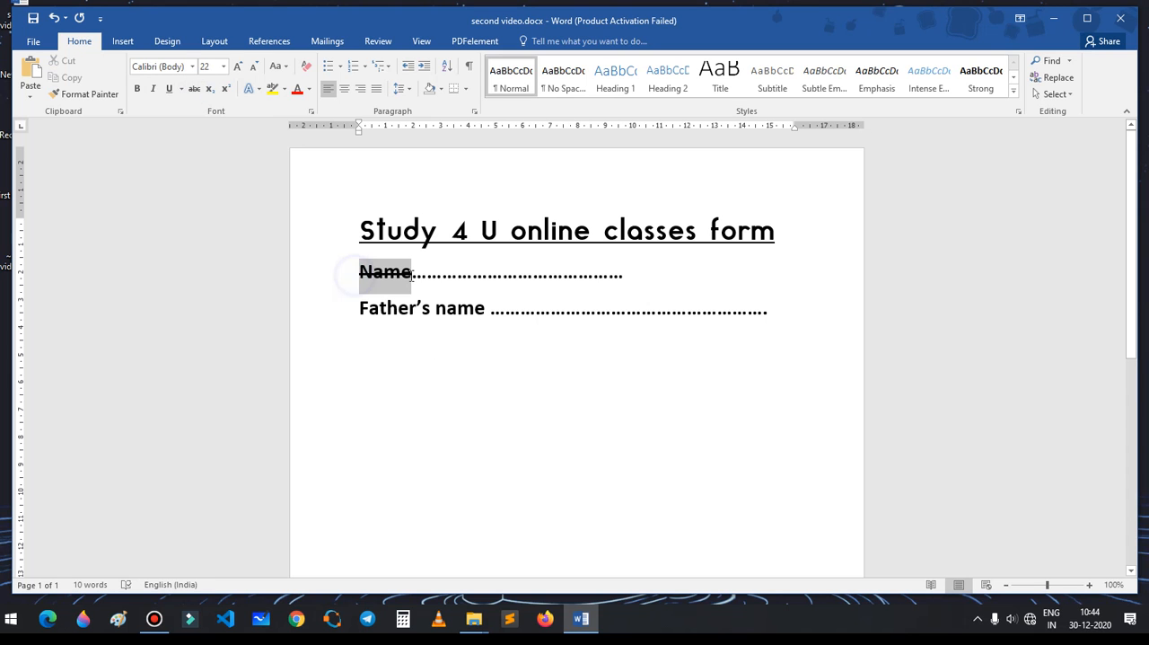
left_click(194, 88)
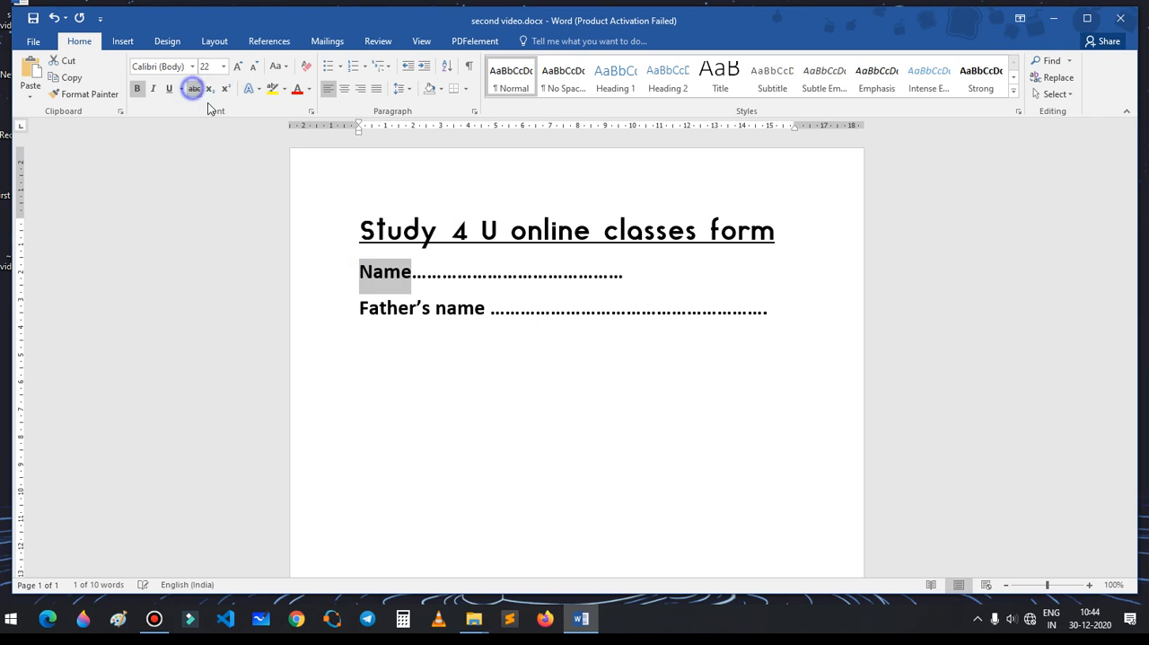
left_click(460, 361)
Step: Add a line reading "Class 10th" below the Father's name line, followed by a new empty line
left_click(770, 311)
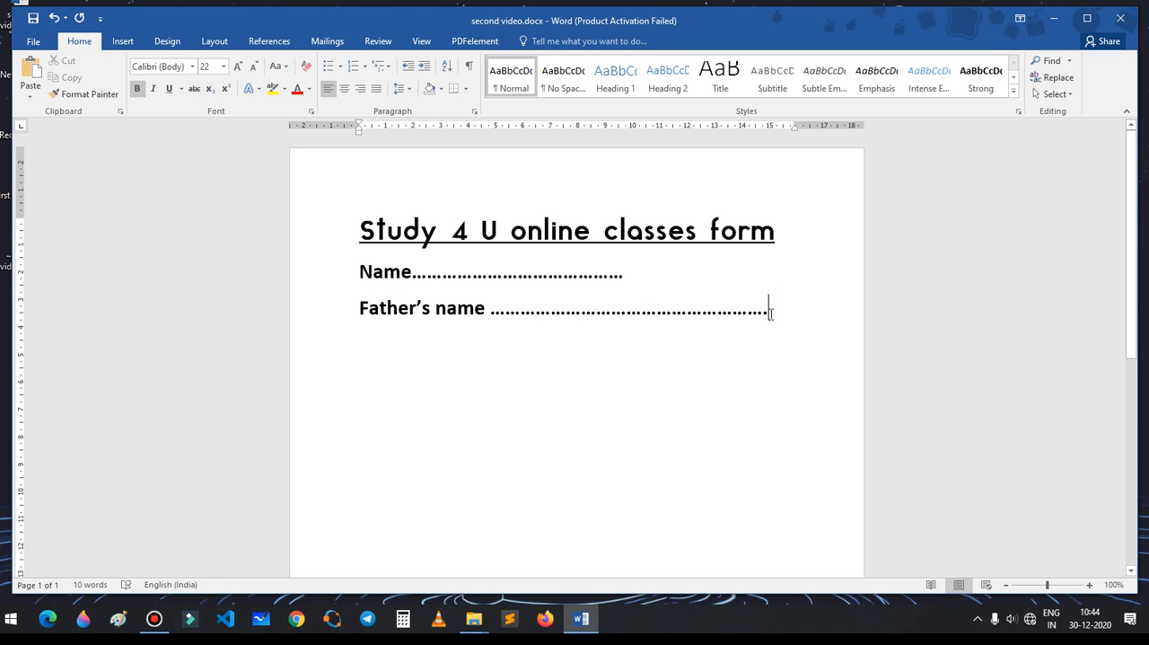
key("Return")
type("class")
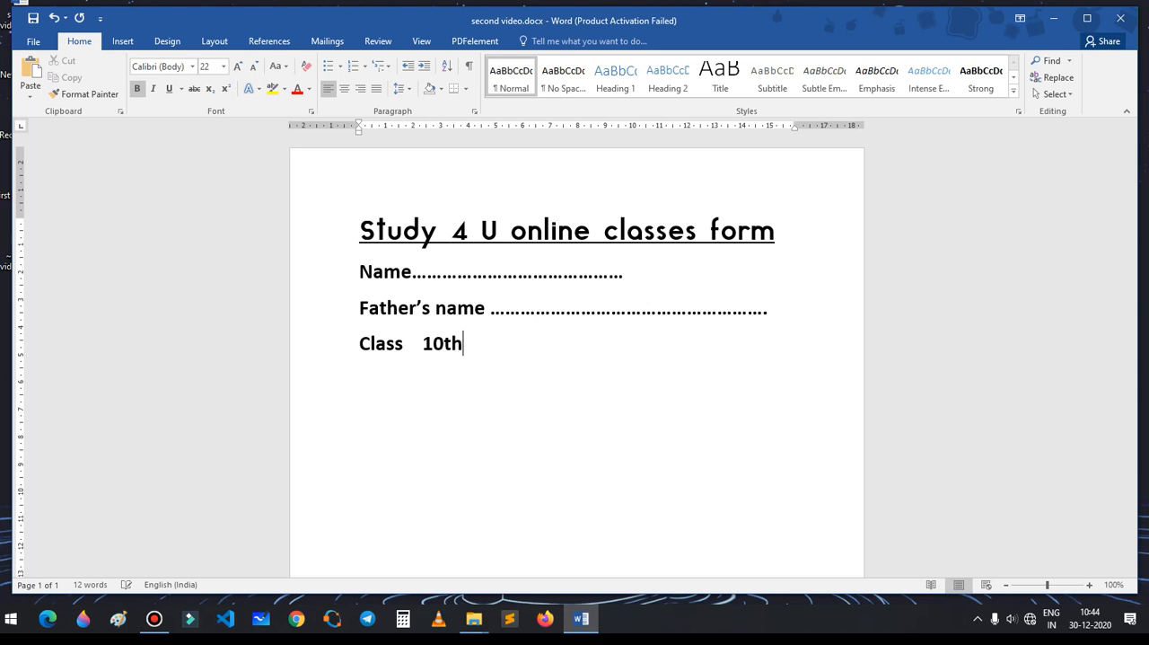
key("Return")
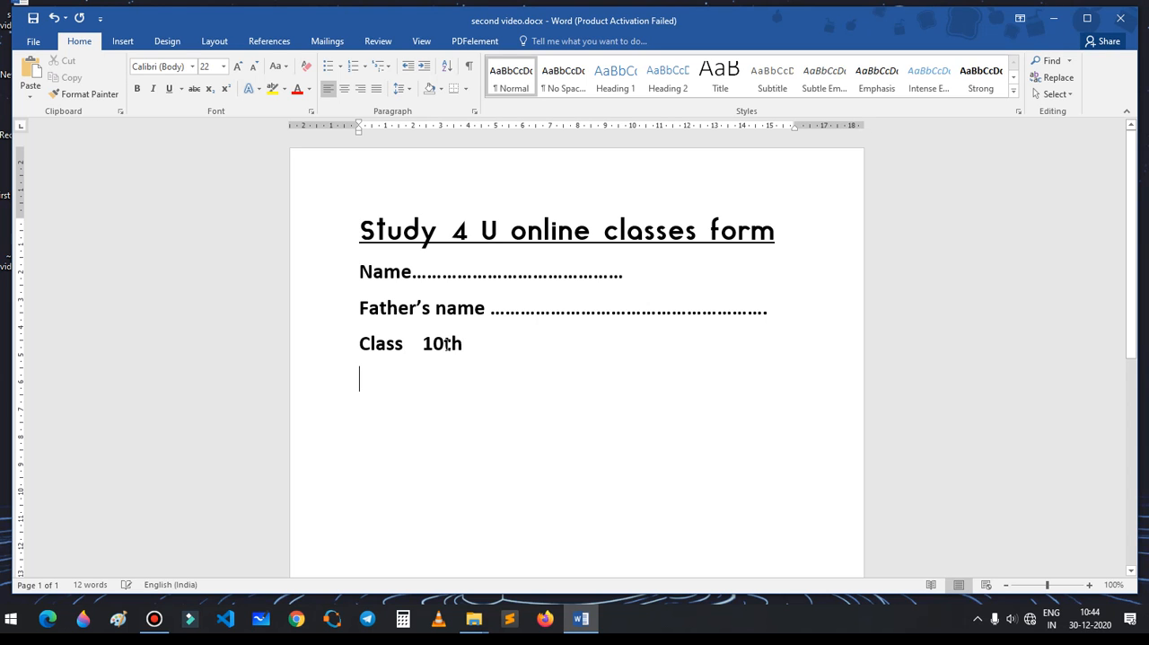
Step: Make the "th" in "Class 10th" superscript
left_click_drag(444, 345, 464, 346)
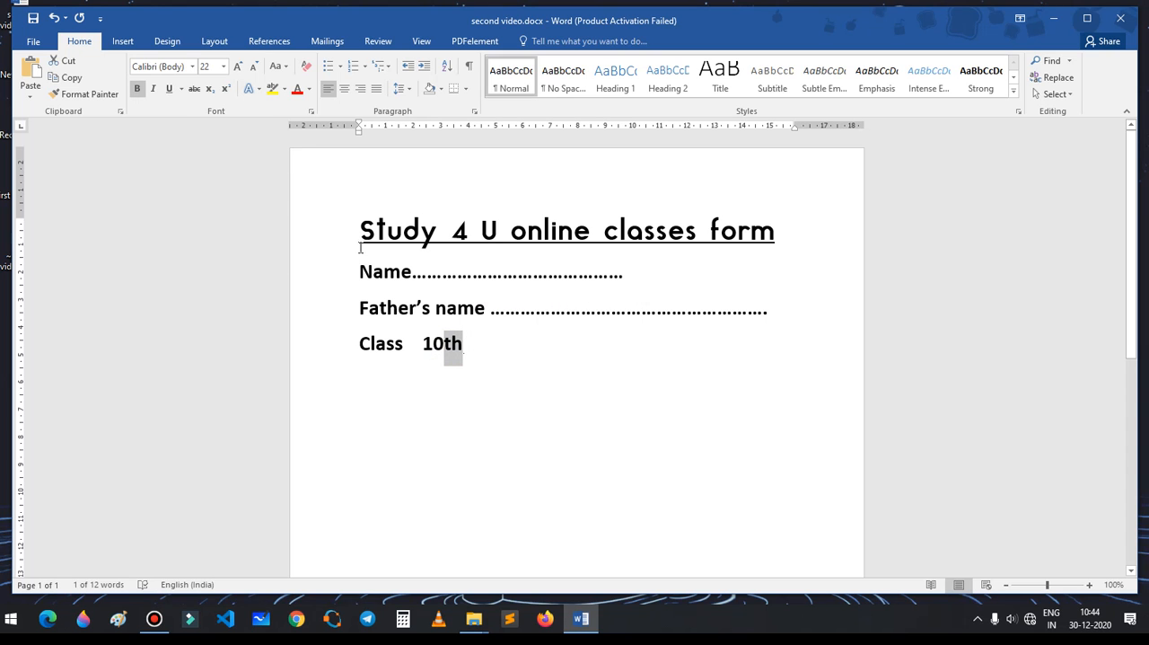
left_click(224, 90)
left_click(531, 350)
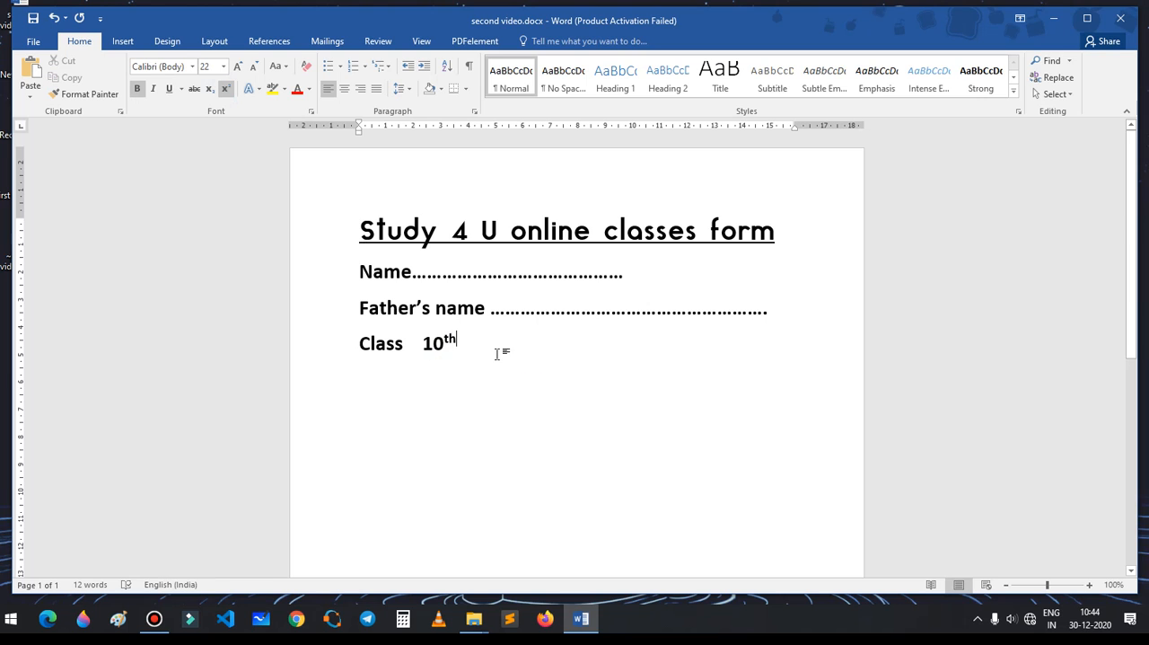
Step: Try the subscript format on the "th" after 10, and return it to superscript
left_click_drag(445, 341, 456, 341)
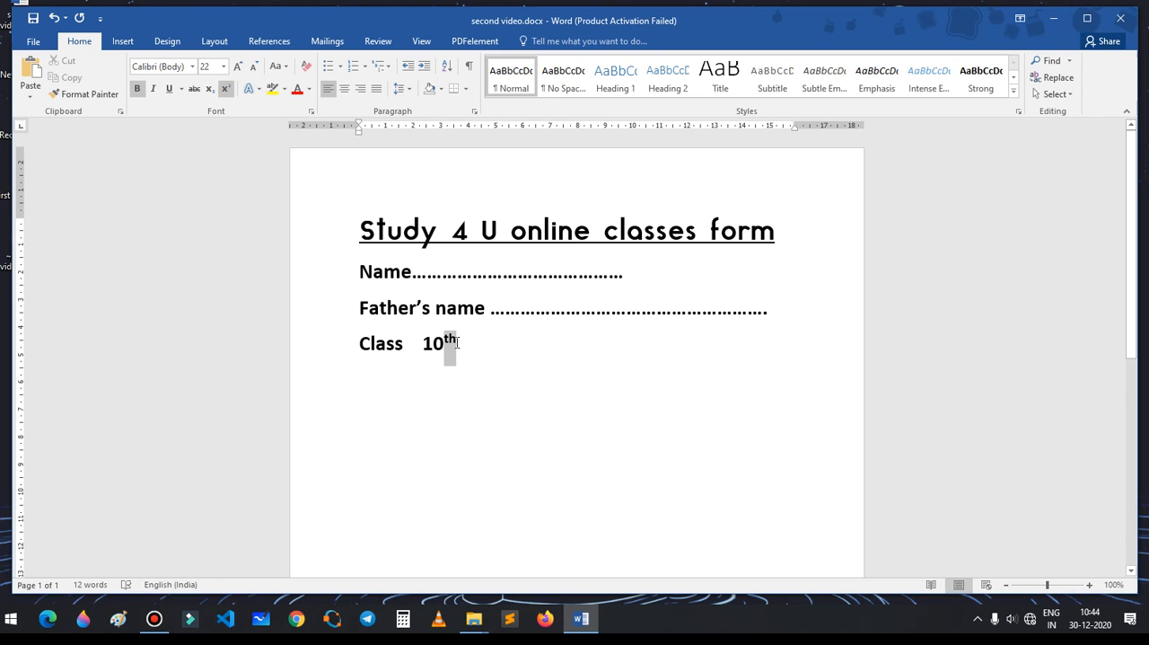
left_click(211, 90)
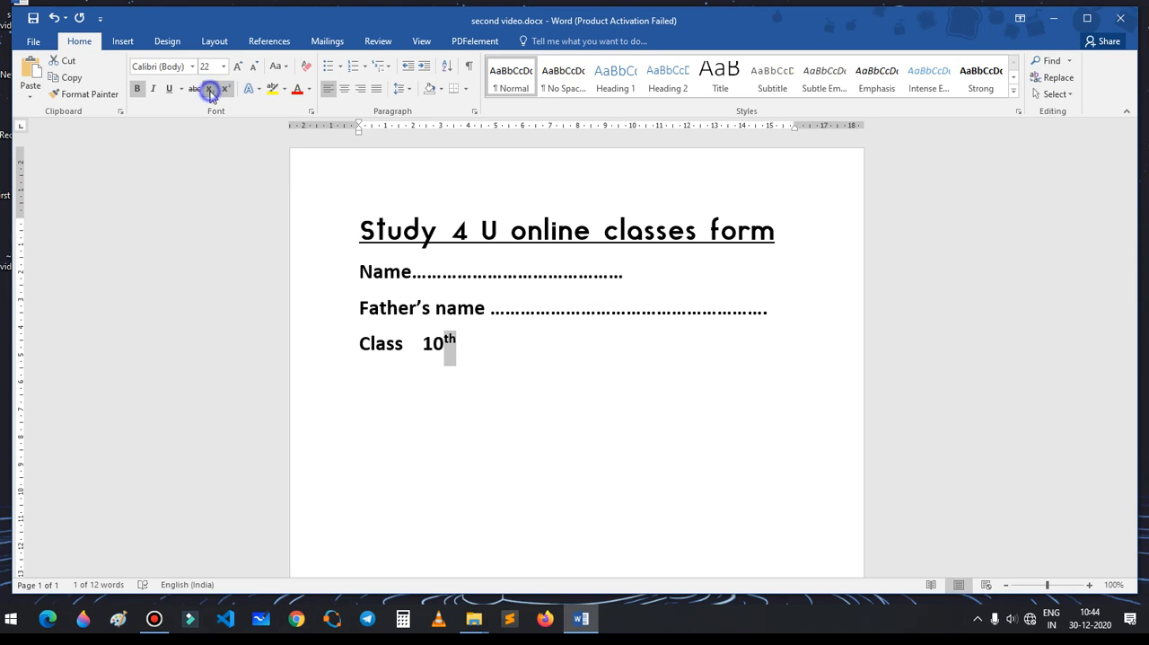
left_click(226, 88)
Step: Enter "H2O" on the line below Class 10th and make its 2 subscript
left_click(484, 369)
type("H2O")
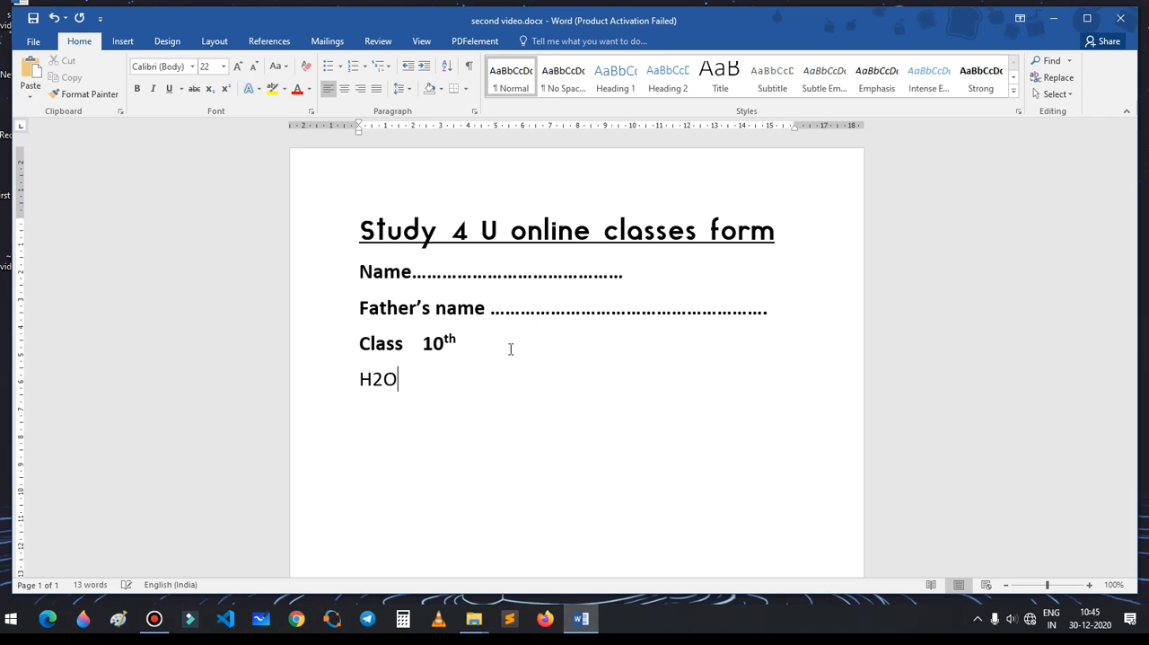
left_click(375, 383)
left_click_drag(376, 383, 384, 383)
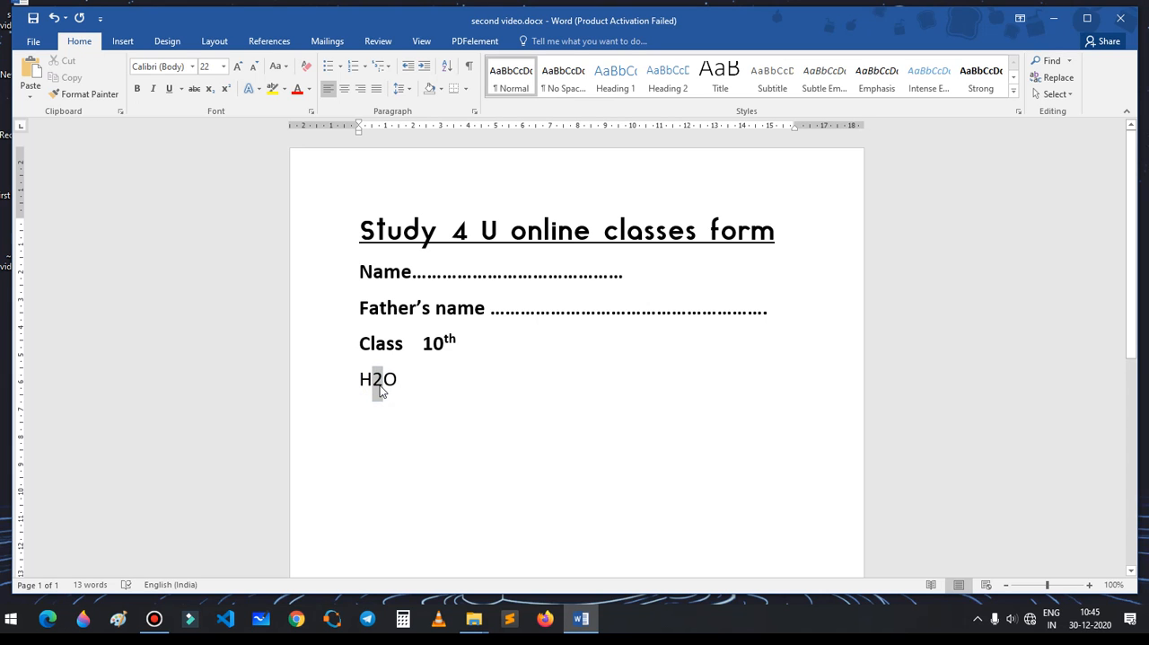
left_click(206, 90)
Step: Add "10045" after the H2O formula and make the digits 45 superscript
left_click(494, 418)
left_click(467, 383)
type("10045")
left_click_drag(437, 378, 462, 384)
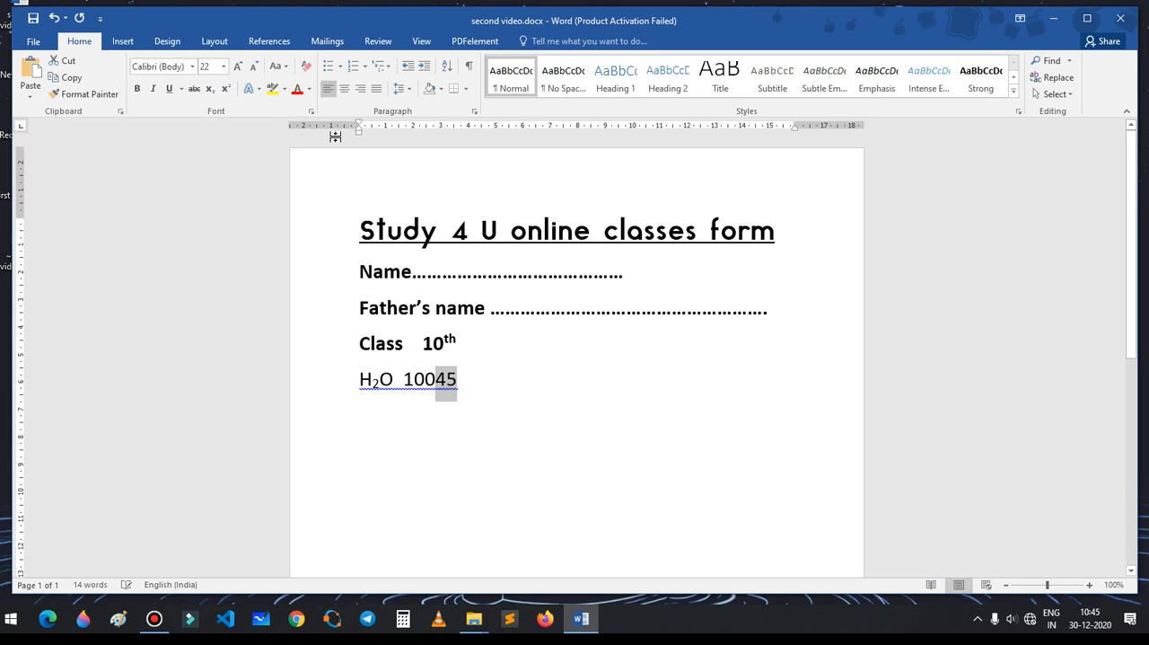
left_click(224, 89)
left_click(559, 377)
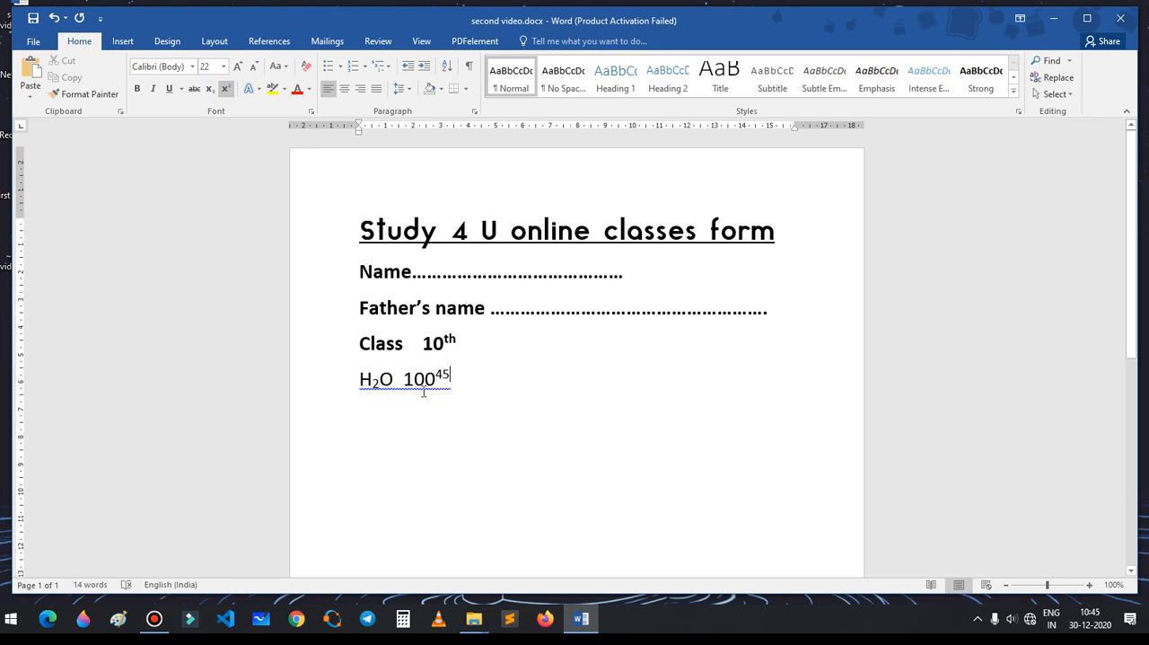
Step: Delete the whole example text with the H2O formula and the number below the Class line
left_click(458, 382)
left_click_drag(458, 382, 359, 380)
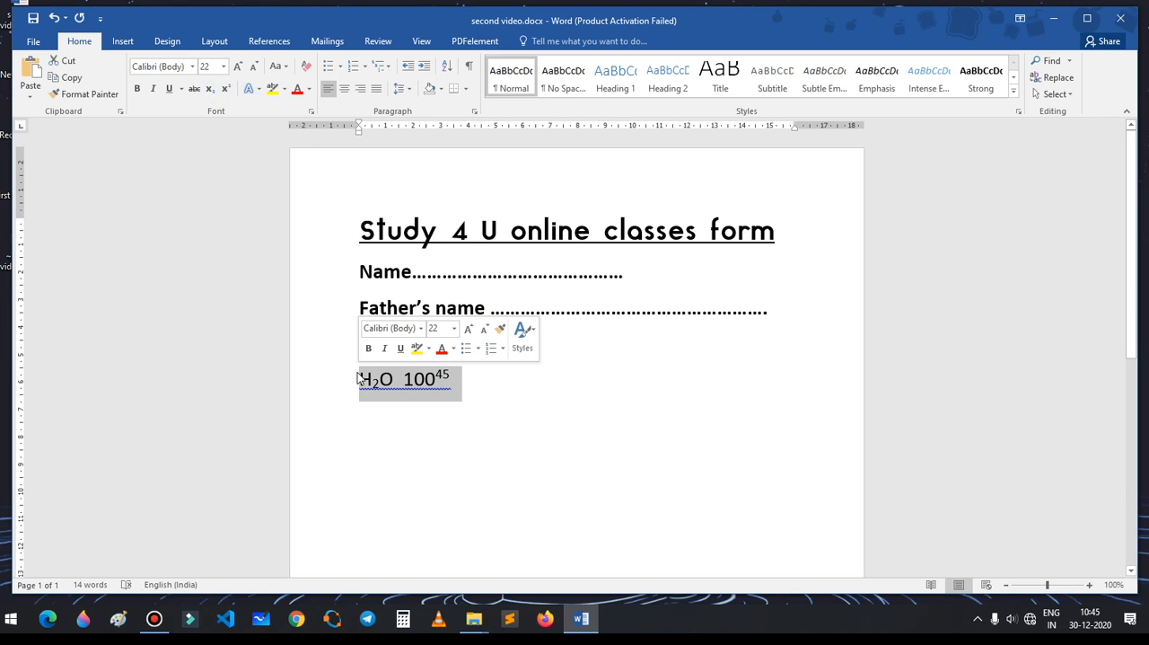
key("Delete")
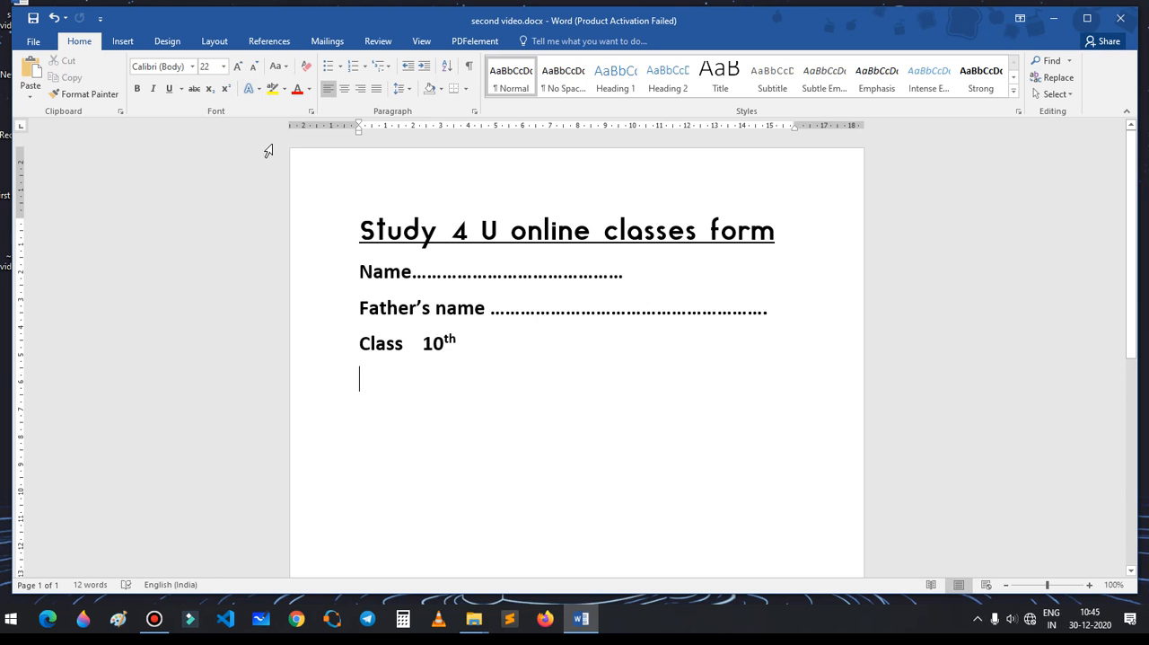
Step: Apply the gold preset text effect to the heading "Study 4 U online classes form"
left_click(256, 93)
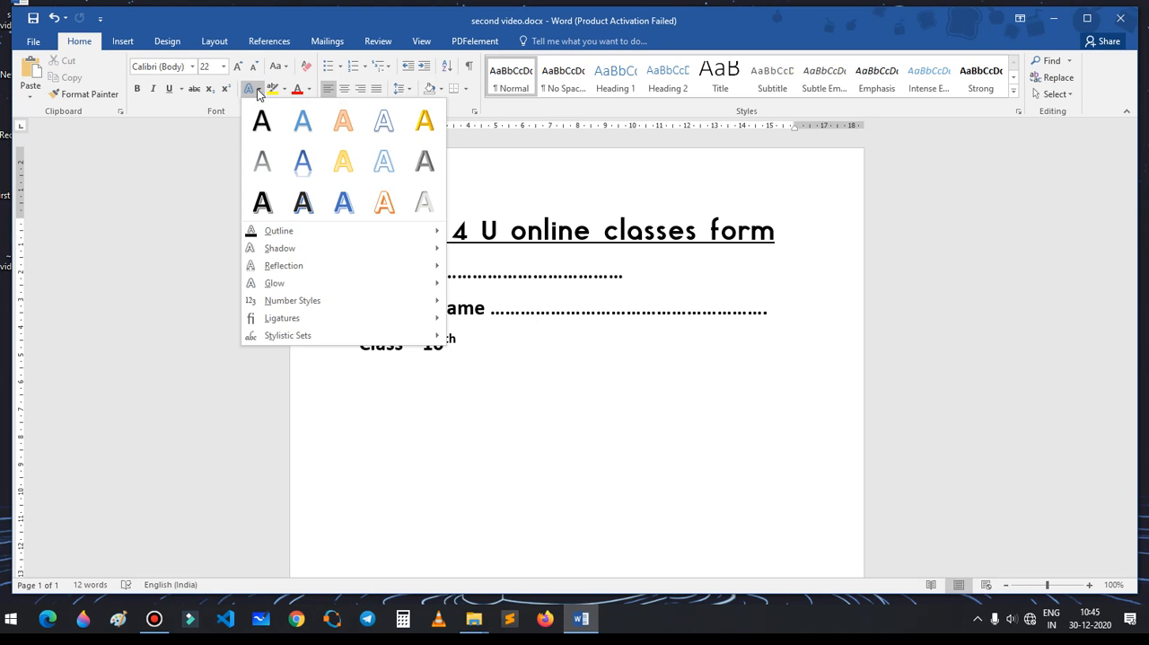
left_click(589, 382)
left_click_drag(362, 226, 800, 228)
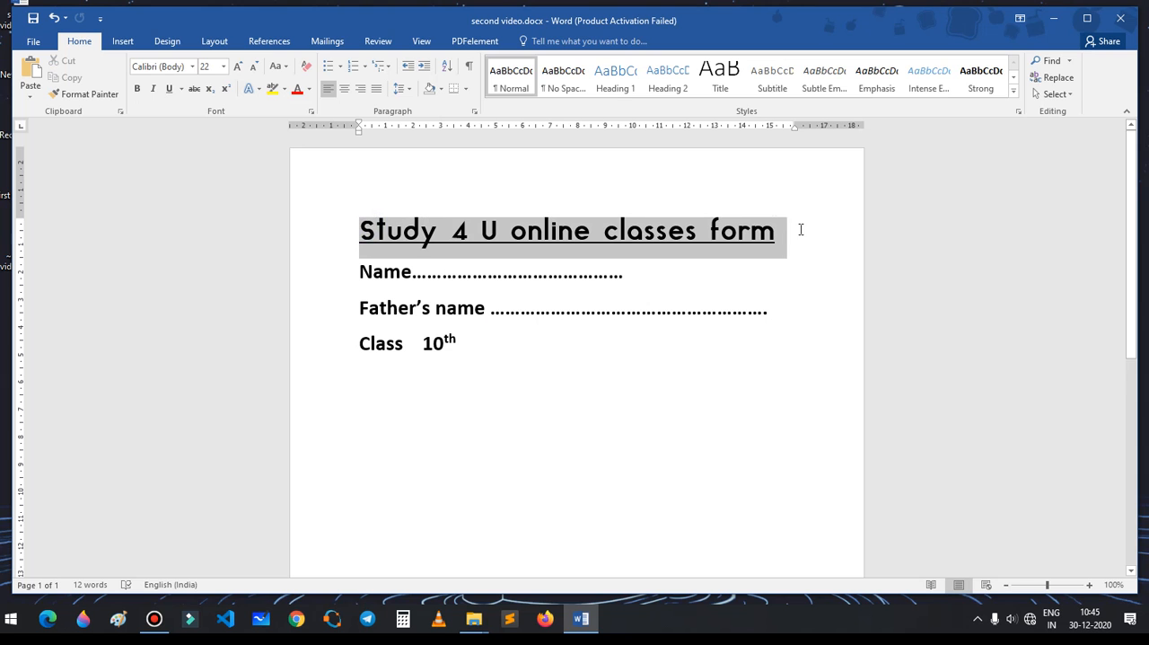
left_click(260, 90)
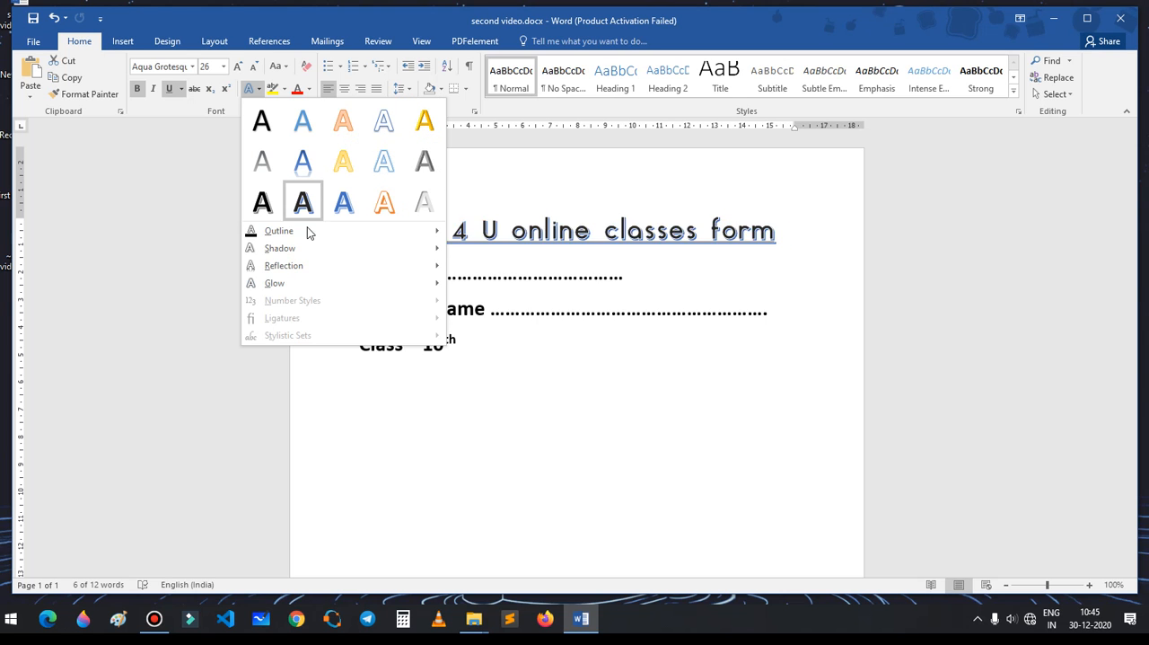
left_click(332, 161)
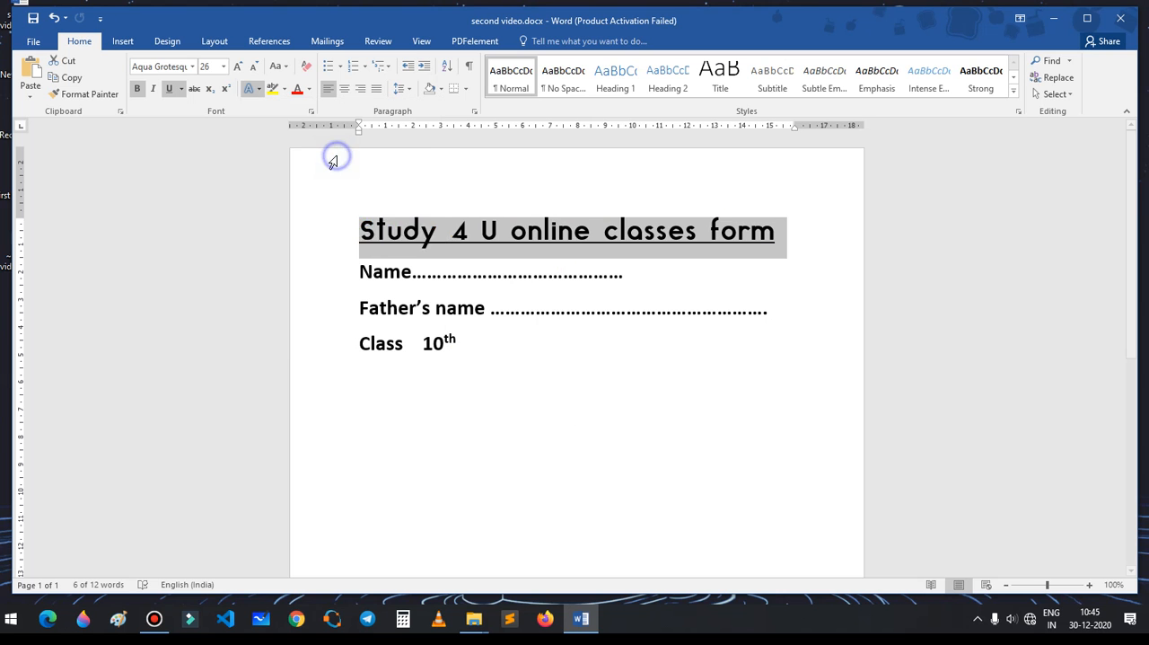
Step: Add the last of the outer shadow presets to the heading text and deselect it
left_click(256, 94)
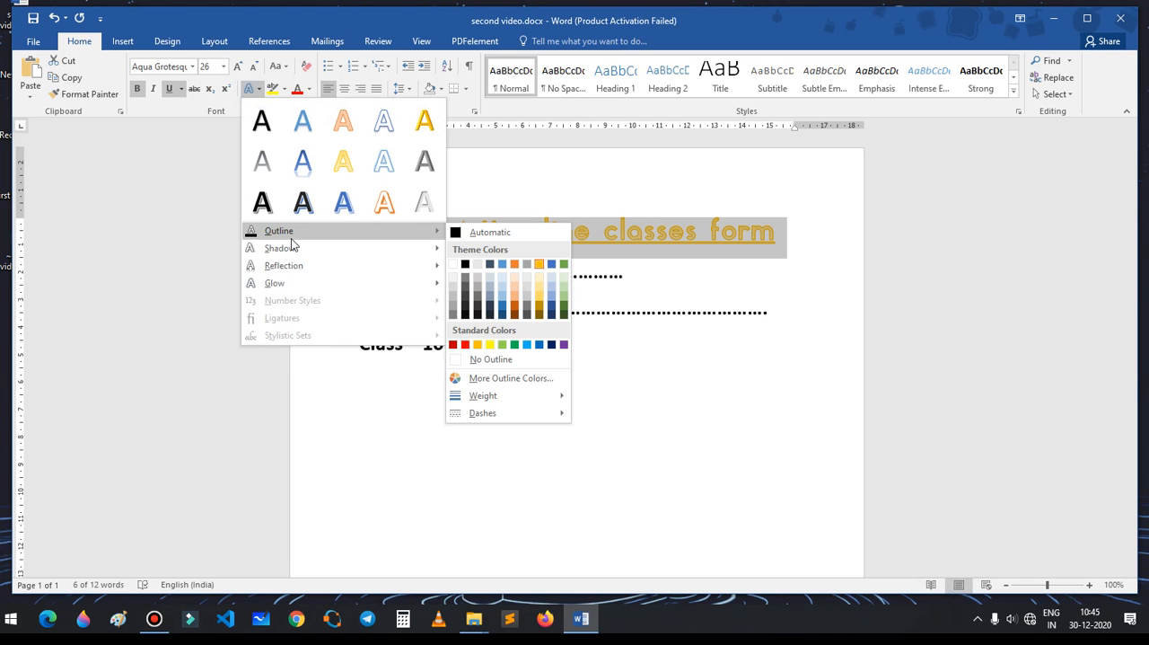
mouse_move(352, 231)
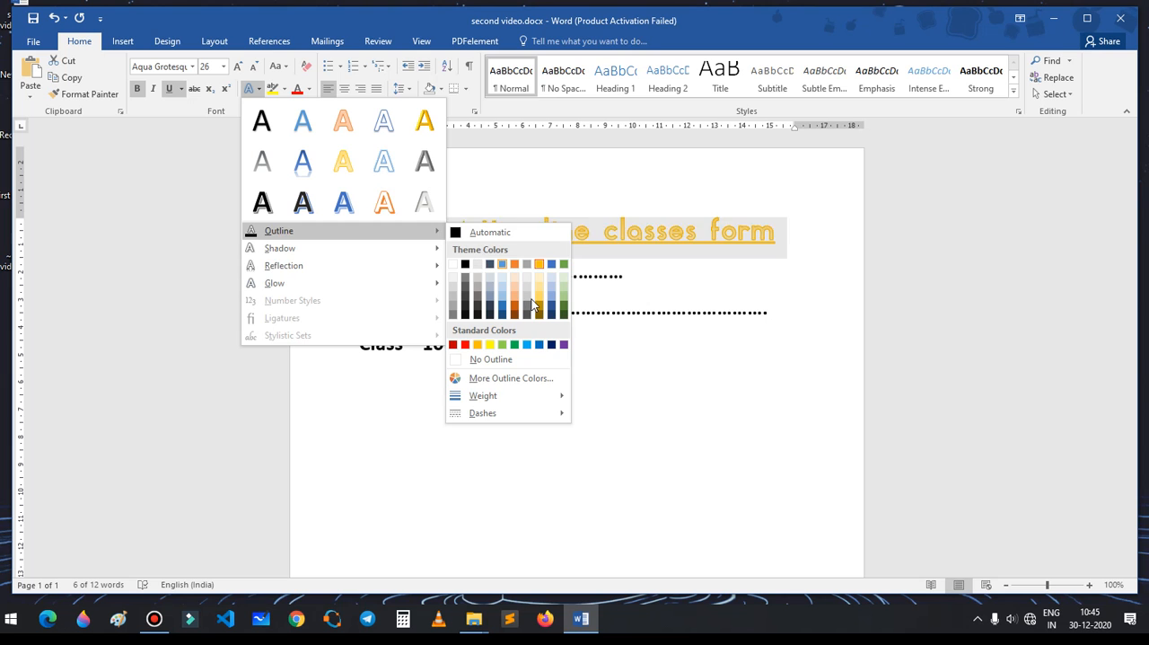
mouse_move(311, 253)
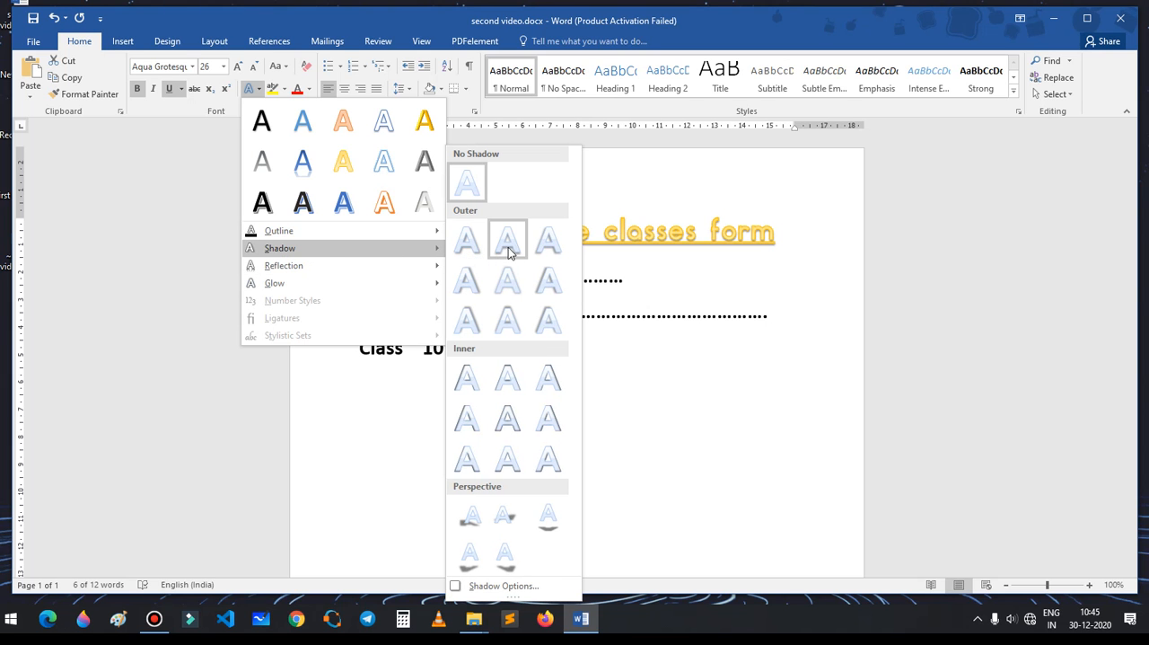
left_click(548, 320)
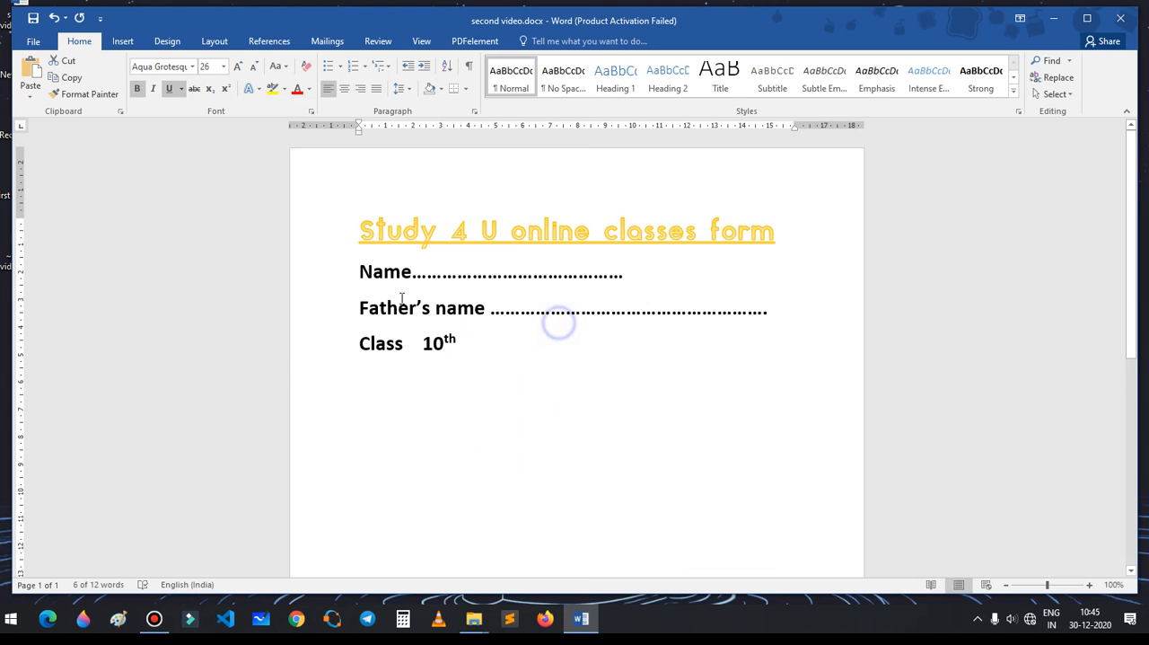
left_click(253, 89)
key("Escape")
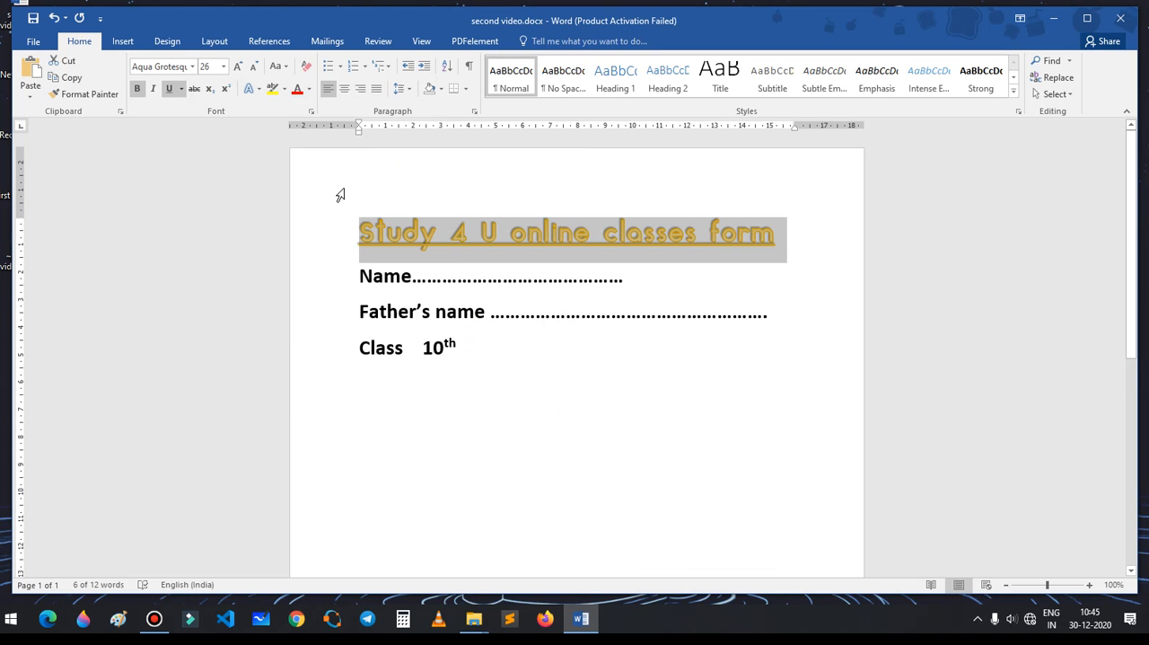
left_click(596, 399)
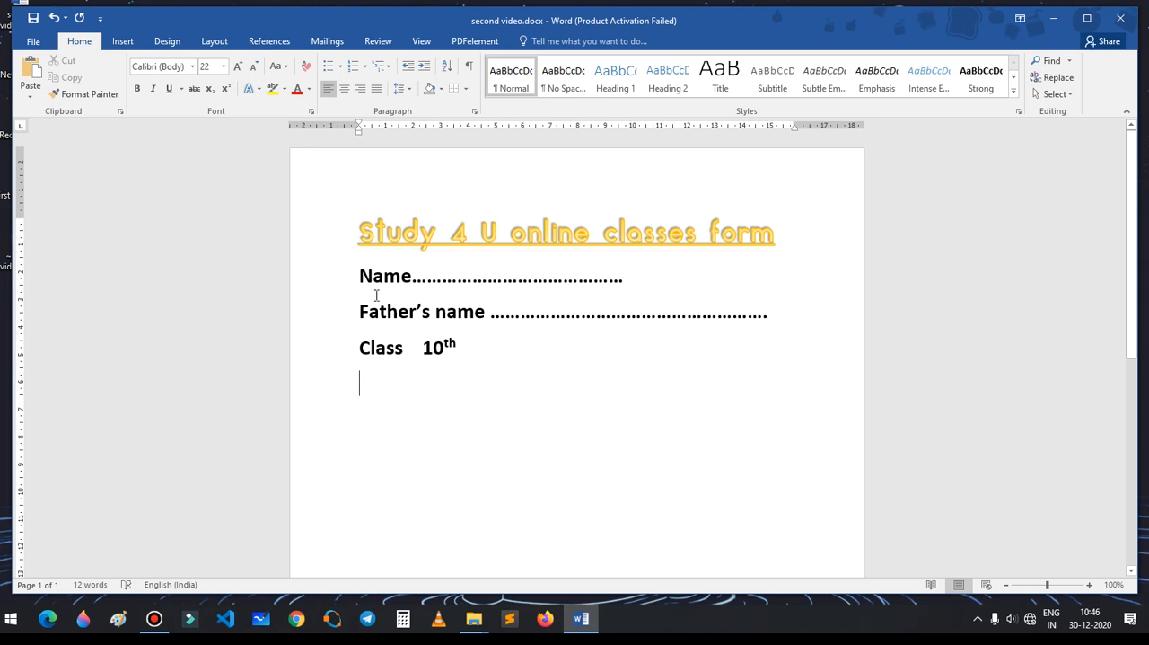
left_click(257, 89)
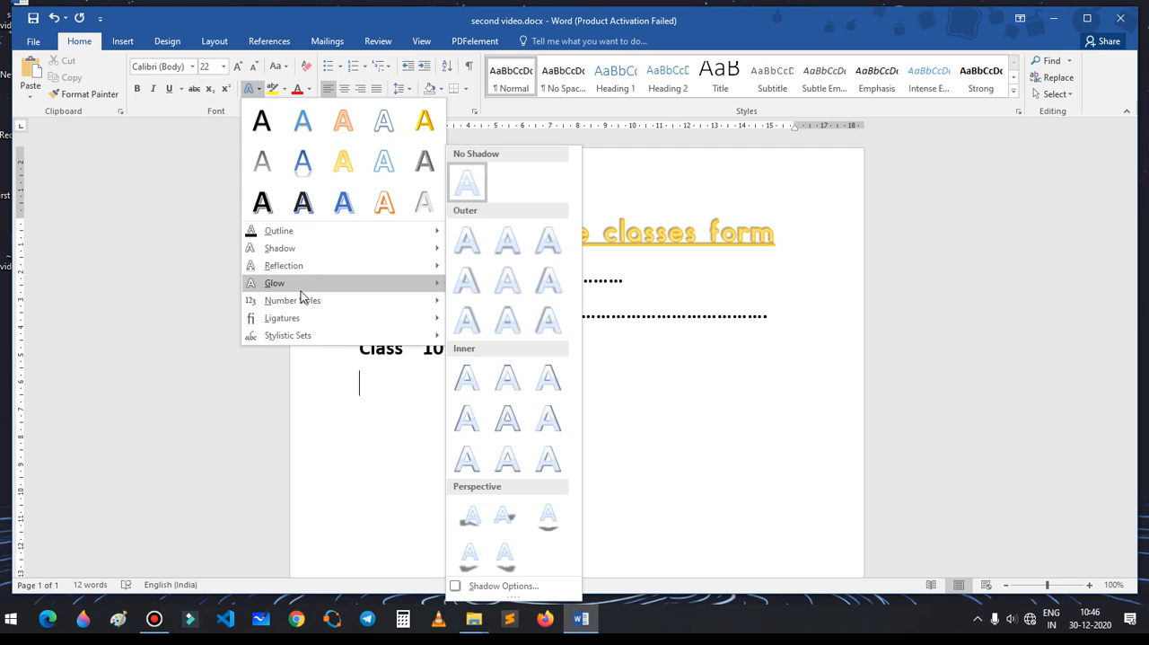
mouse_move(305, 308)
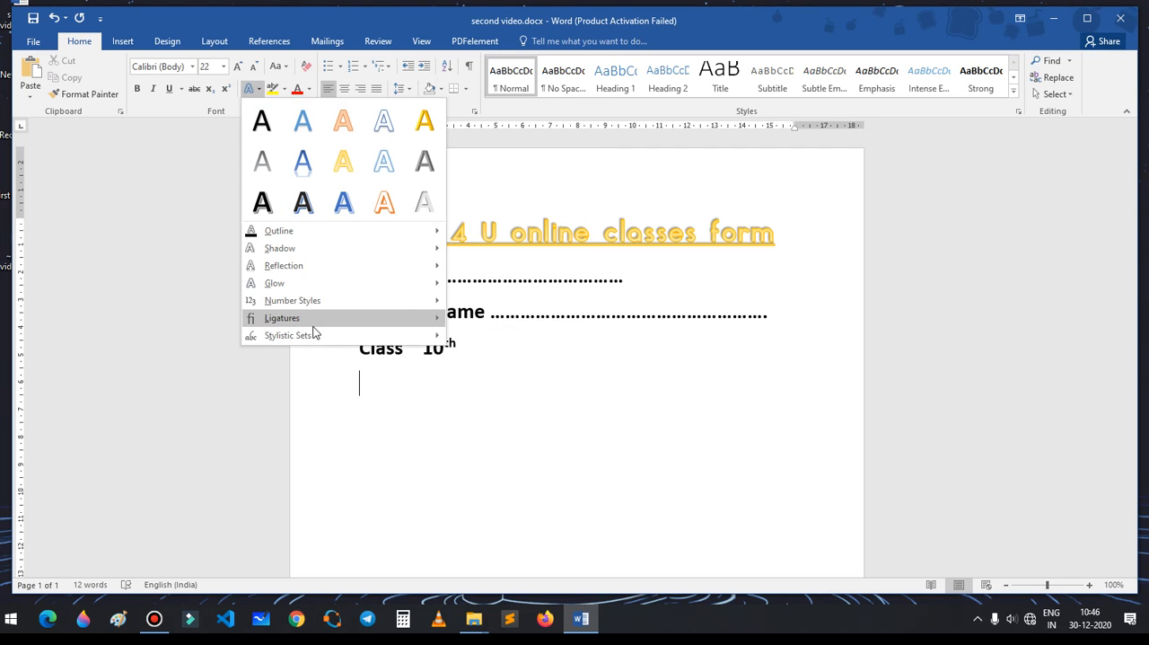
mouse_move(316, 339)
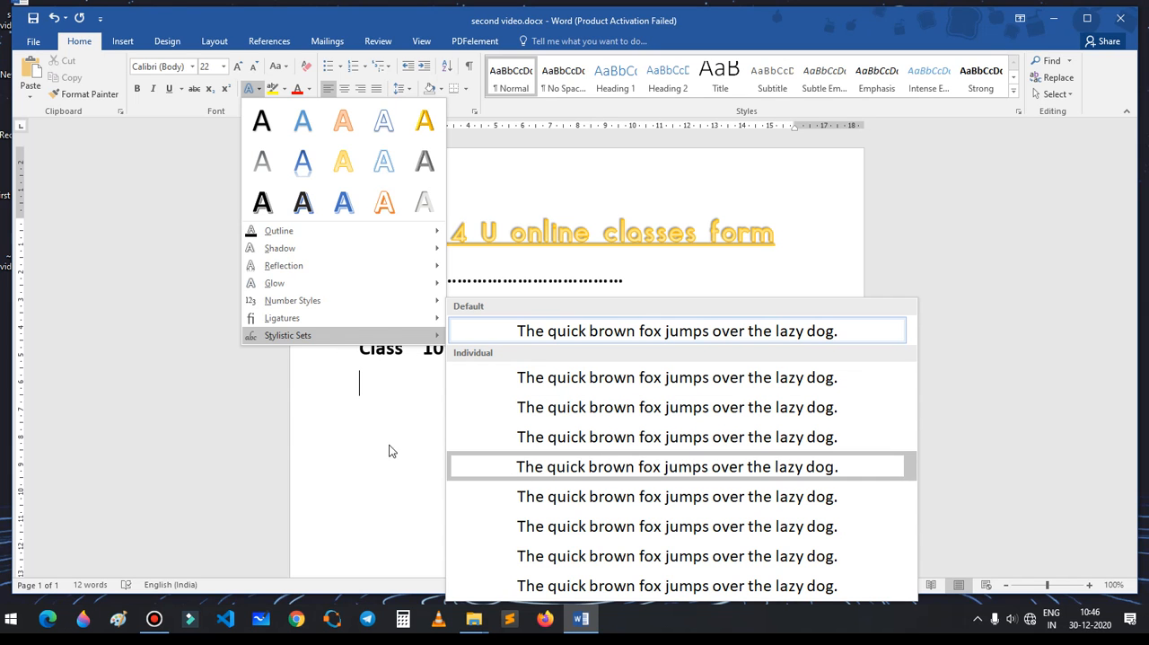
left_click(345, 381)
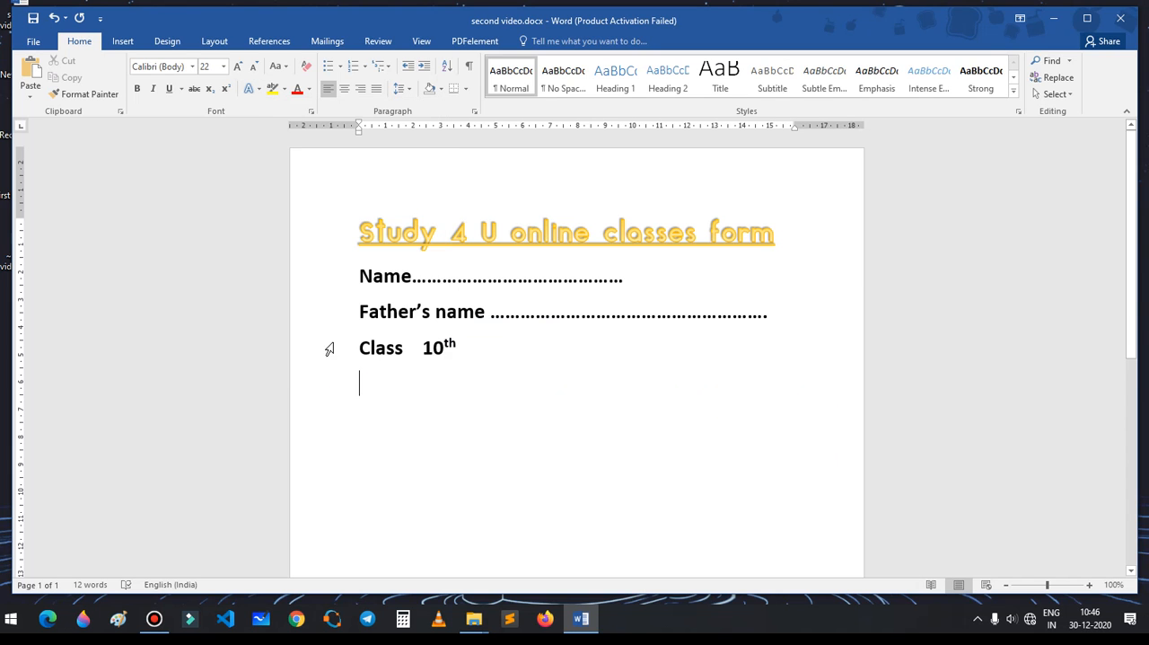
Step: Highlight the labels "Name" and "Father's name" in yellow
left_click(283, 94)
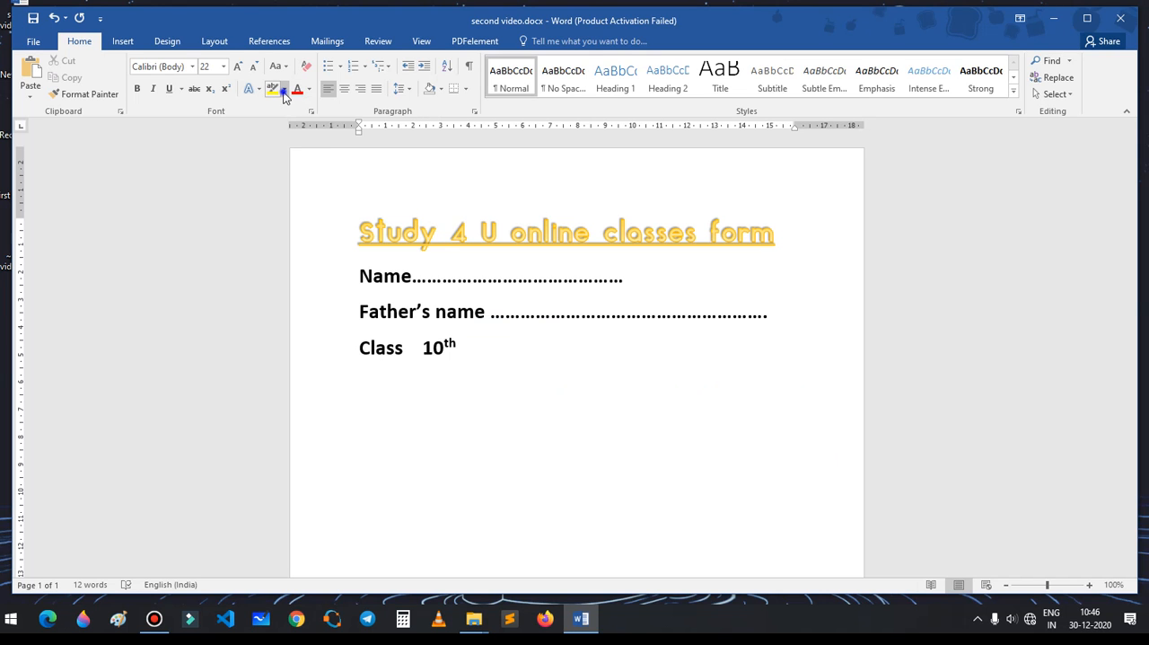
left_click(277, 108)
left_click_drag(355, 281, 420, 282)
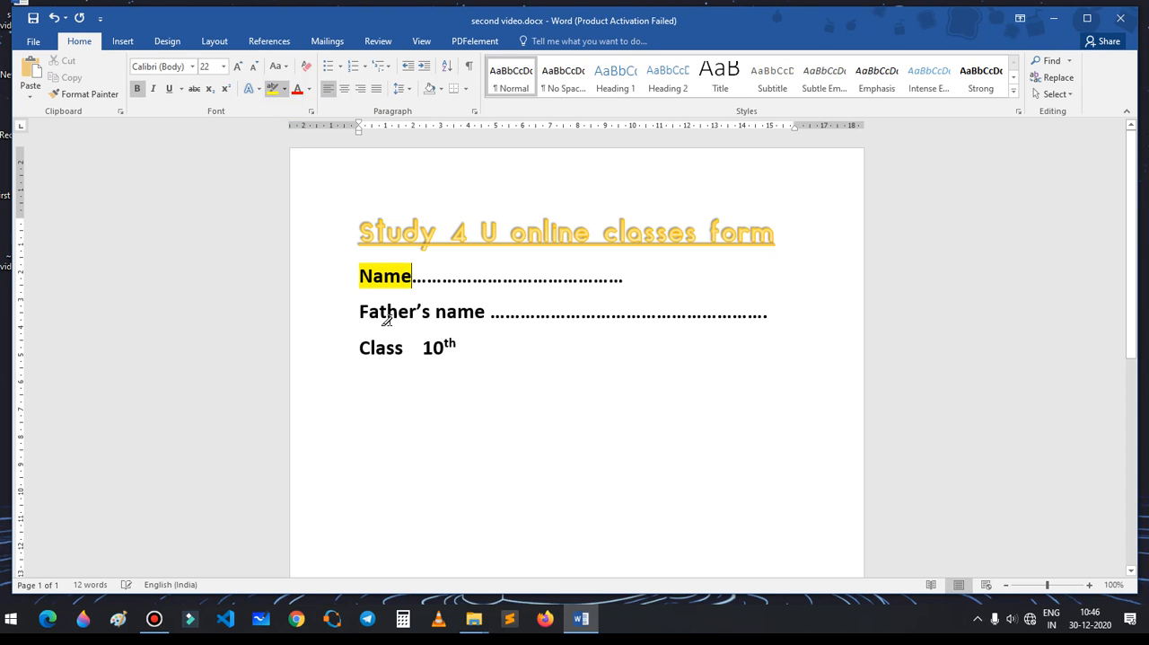
left_click_drag(356, 312, 490, 318)
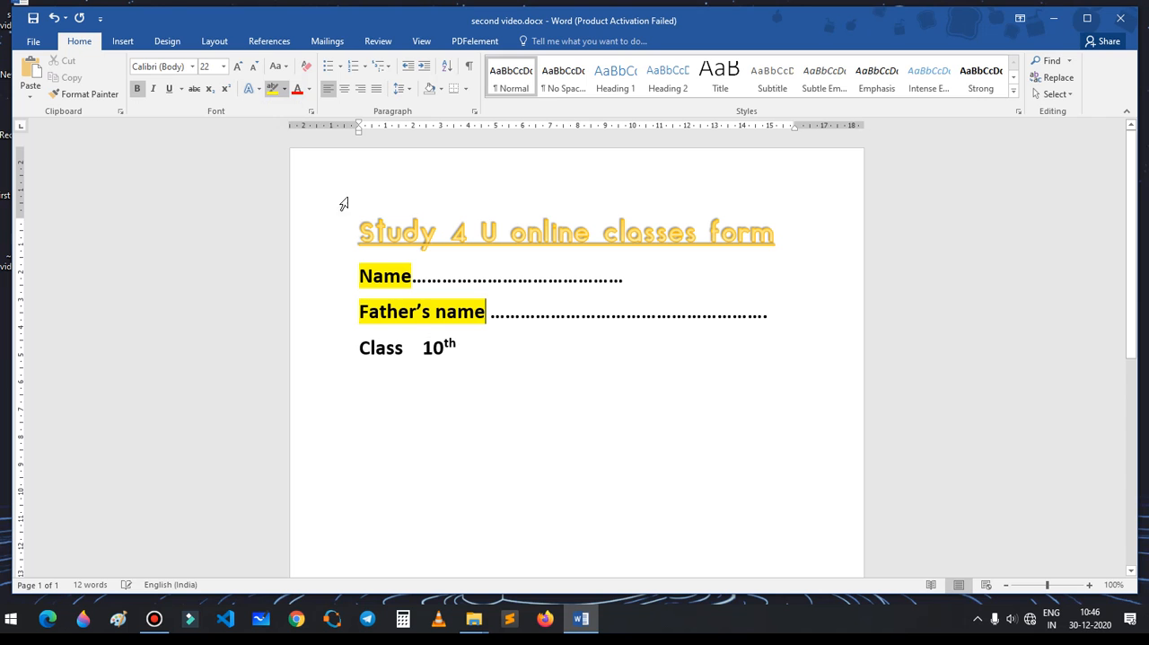
Step: Highlight the text "Class 10th" in red and turn the highlighter off
left_click(283, 90)
left_click(289, 135)
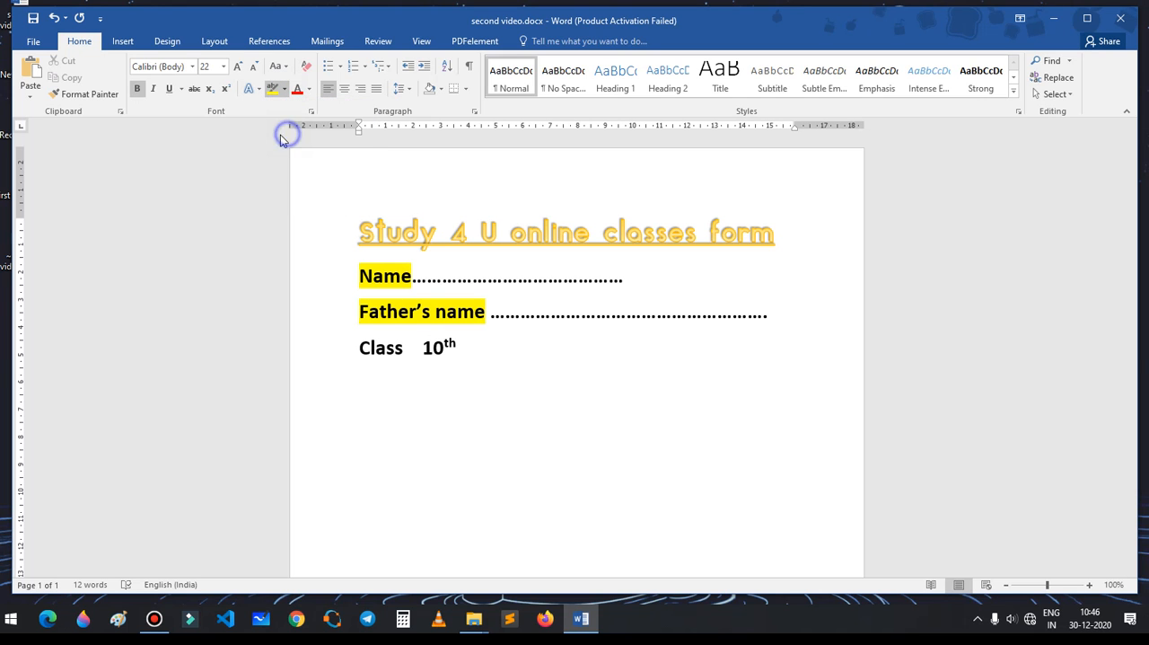
left_click_drag(357, 351, 457, 352)
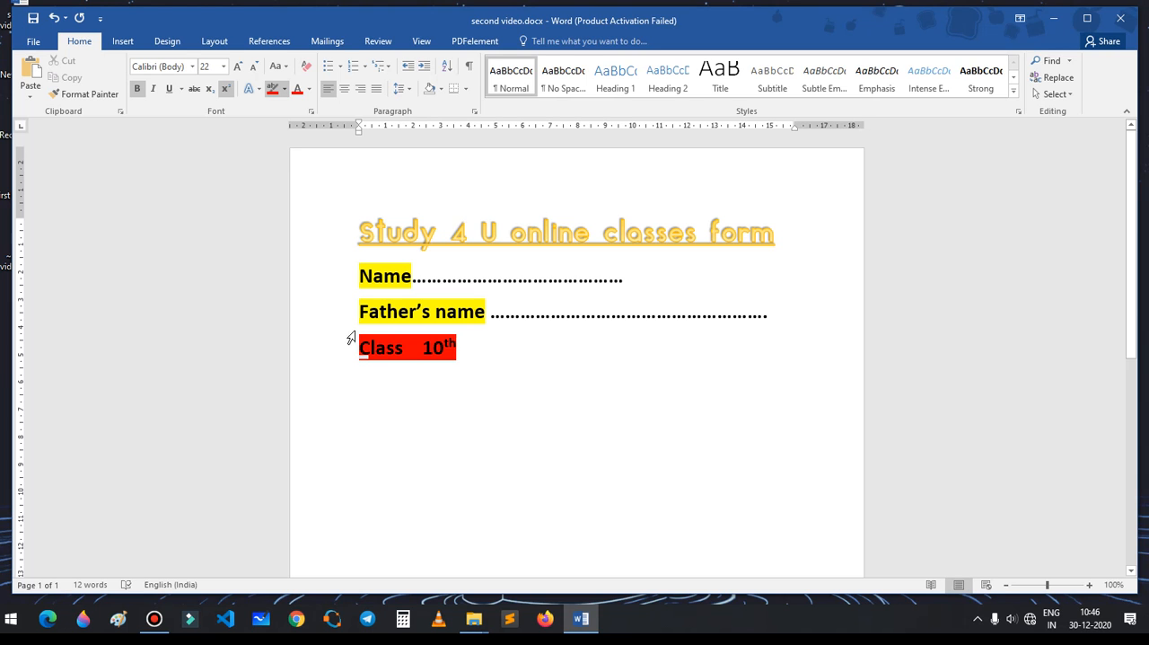
left_click(272, 88)
Step: Set the font colour of the "Class 10th" line to white and deselect it
left_click_drag(359, 352, 465, 352)
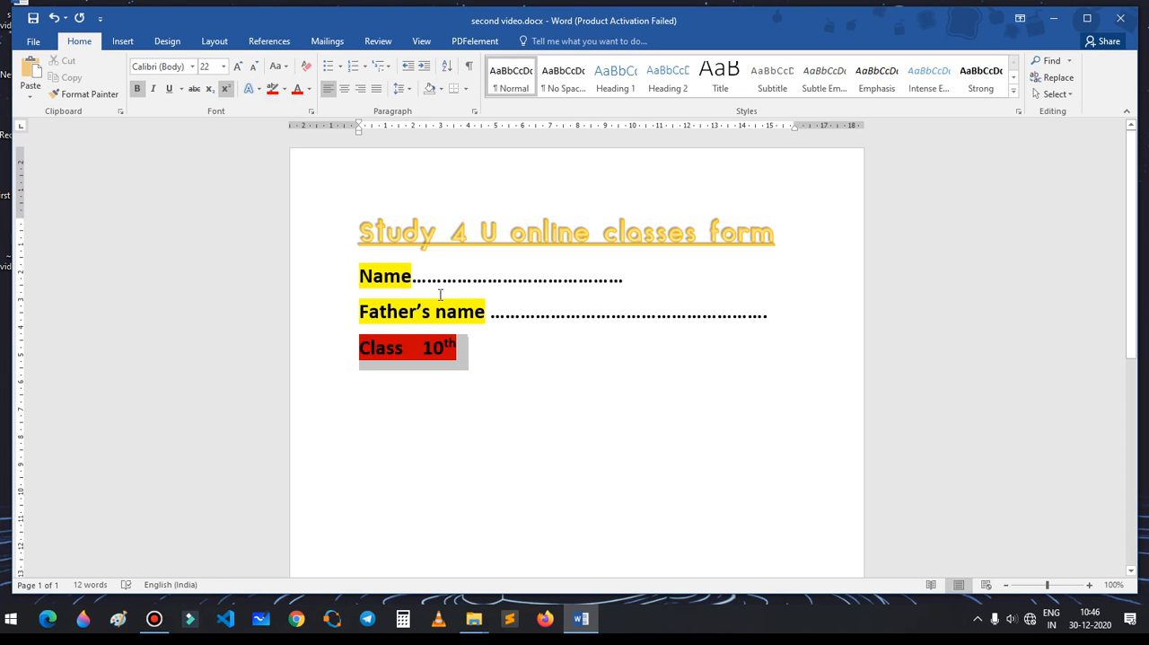
left_click(308, 89)
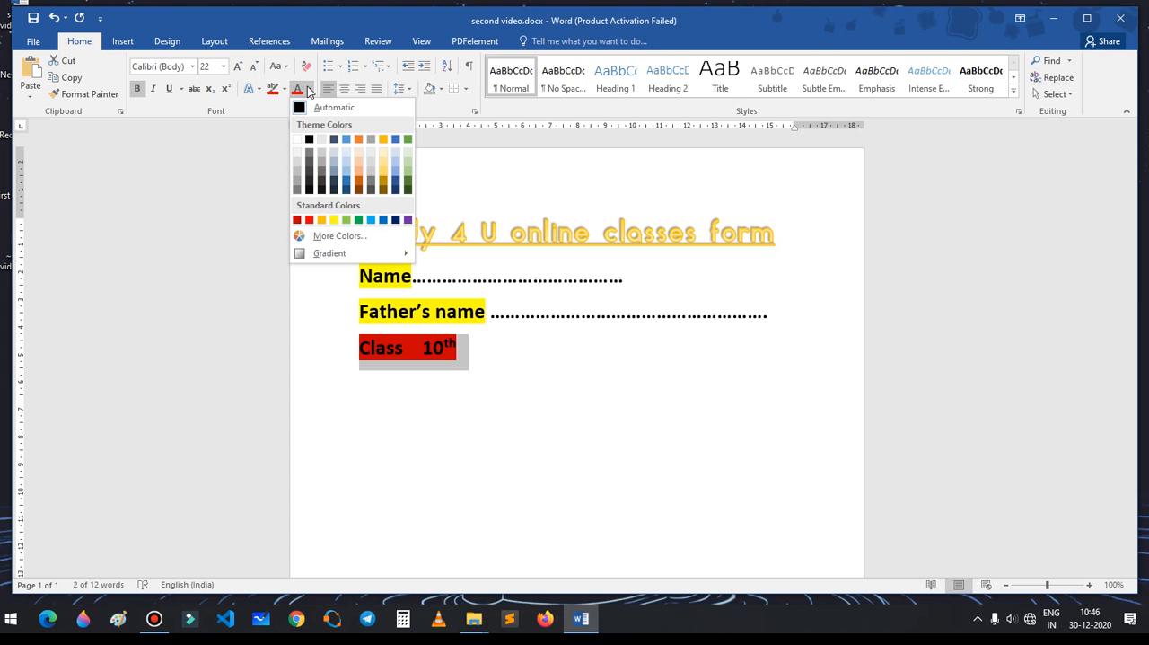
left_click(301, 89)
left_click(298, 88)
left_click(308, 90)
left_click(297, 139)
left_click(521, 422)
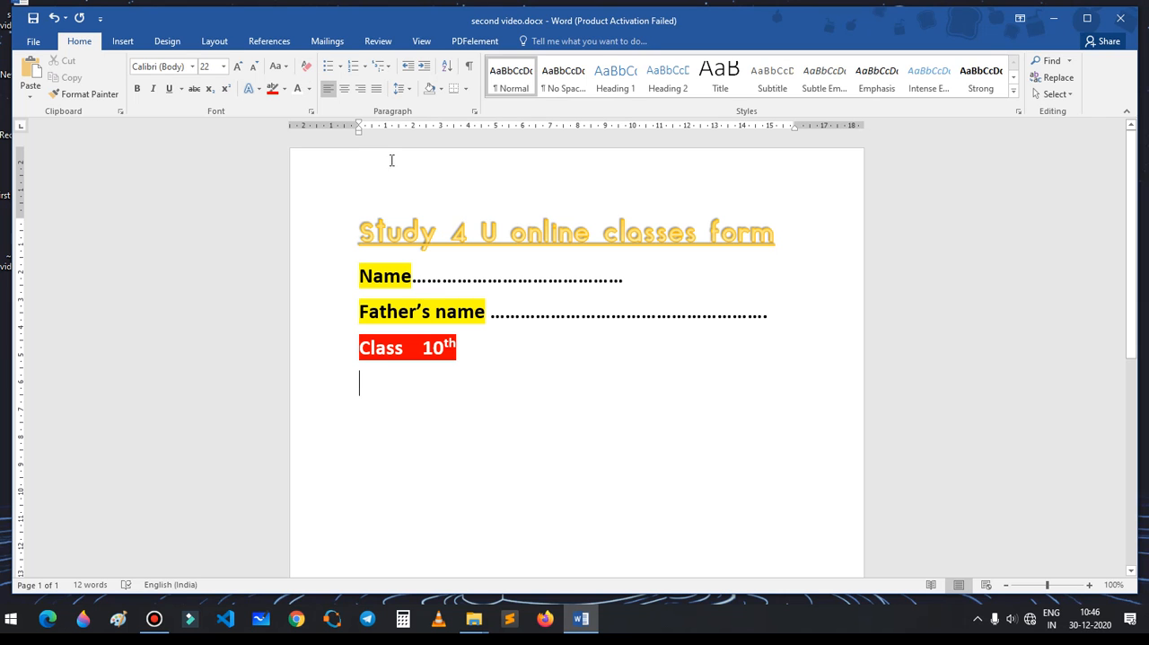
Step: Below the Class line, add separate lines in black reading "subject", "hindi", "English", "math" and "scince", followed by a new empty line
left_click(503, 351)
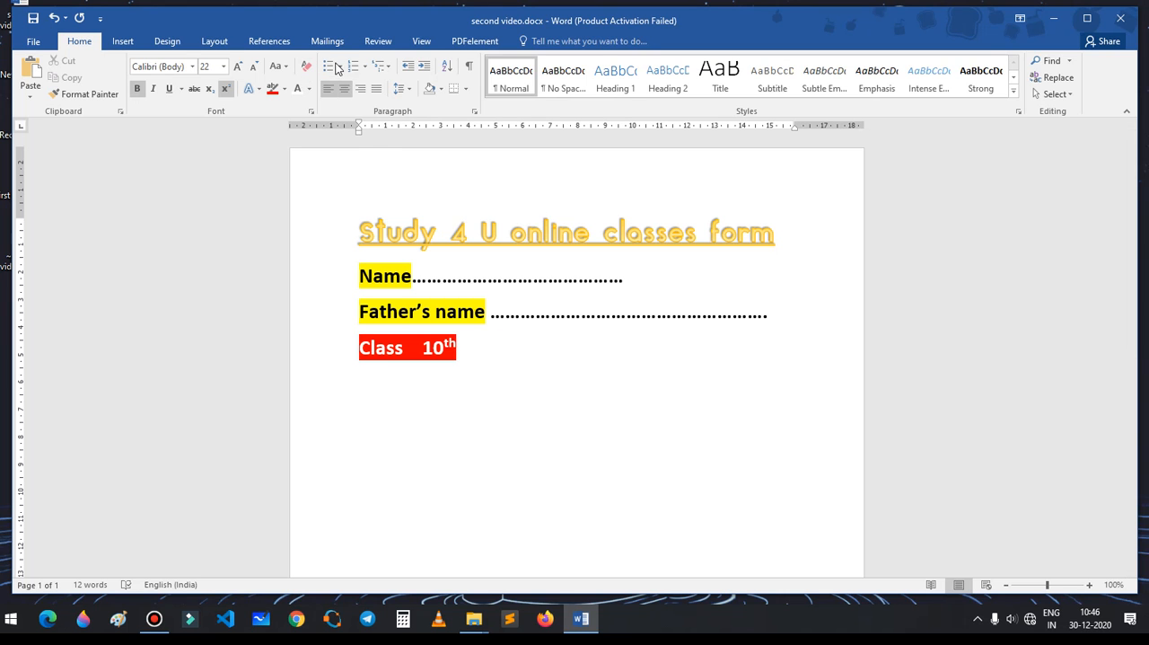
left_click(456, 371)
left_click(472, 355)
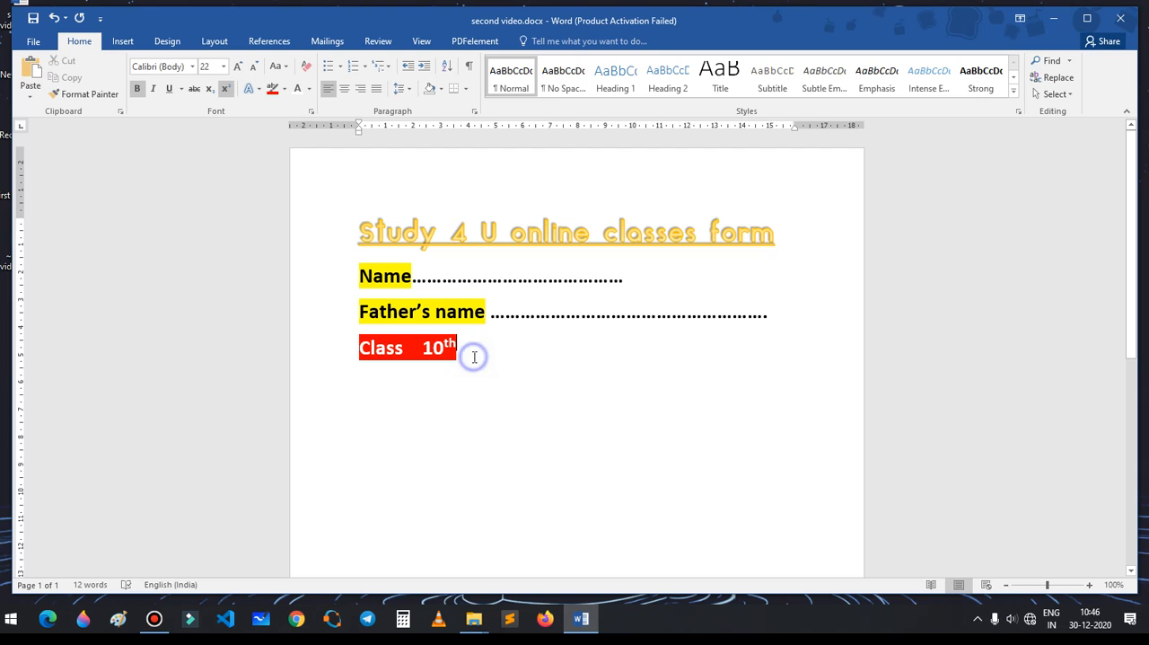
key("Return")
left_click(309, 88)
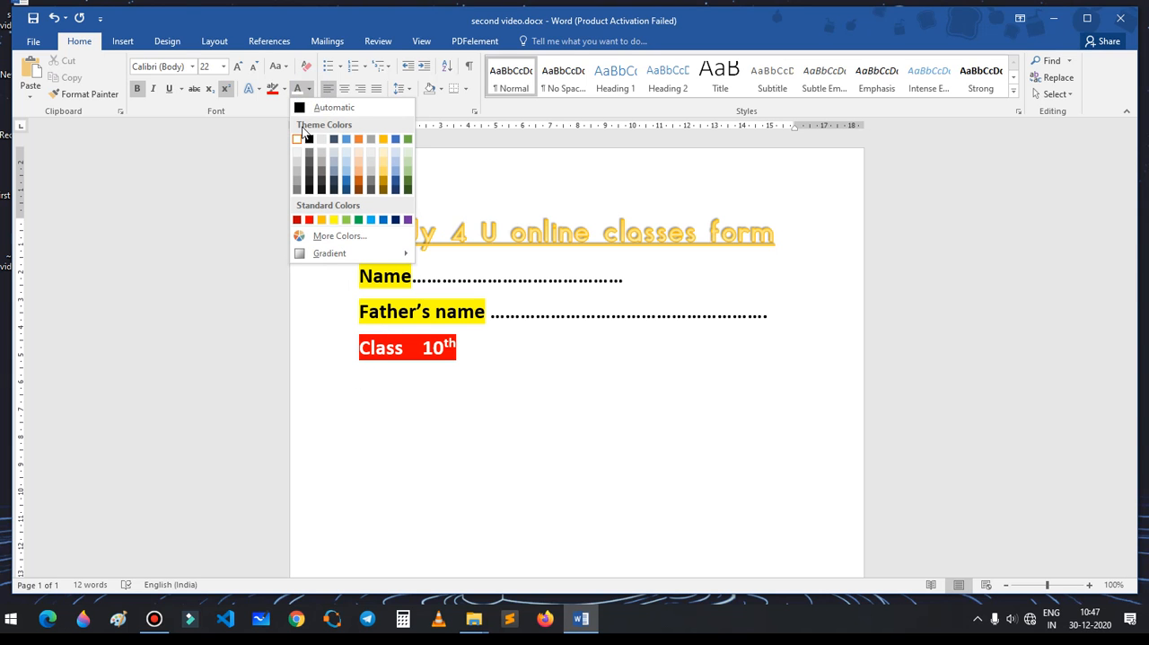
left_click(309, 141)
type("subject")
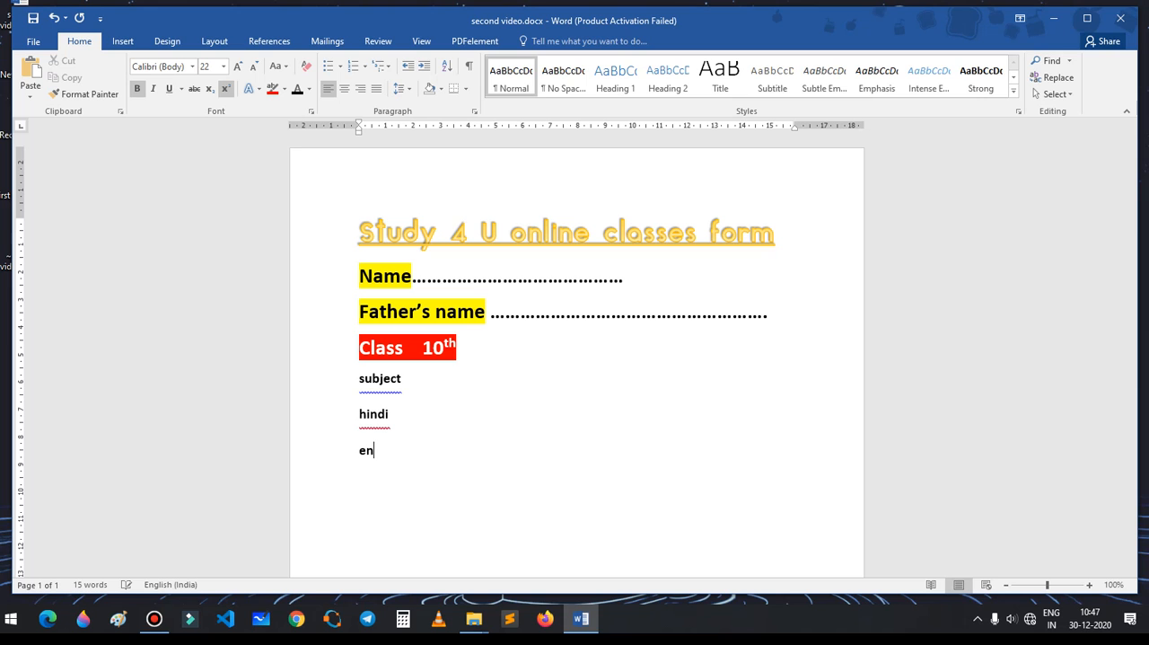
key("Return")
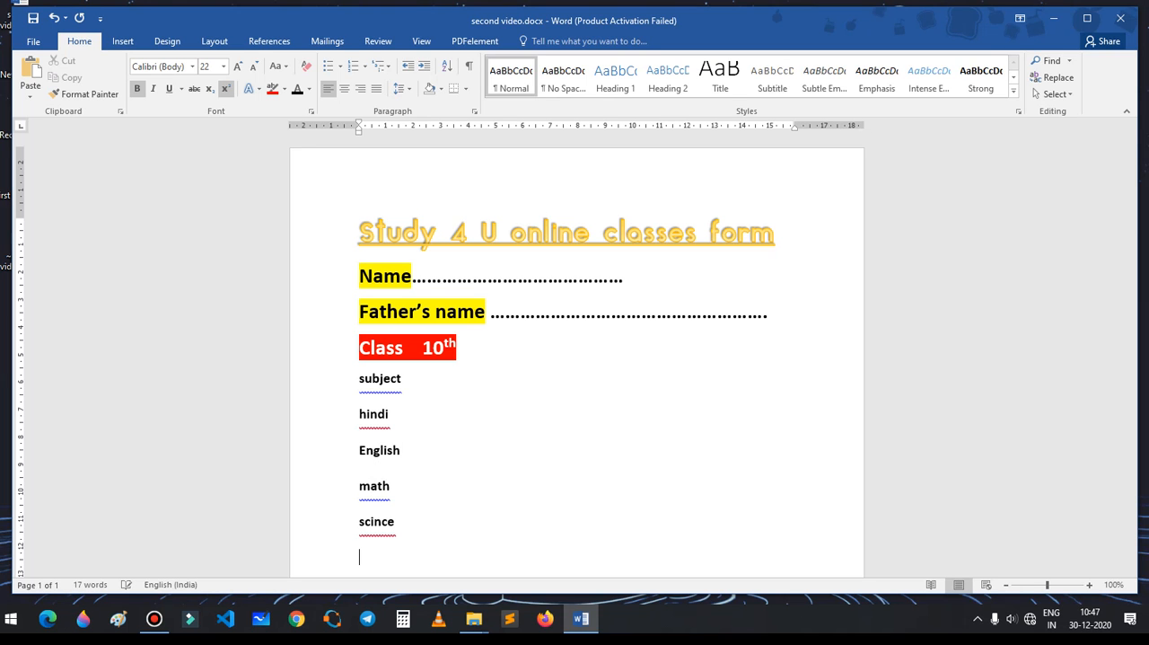
Step: Add "sst" as the last line of the subject list
key("Return")
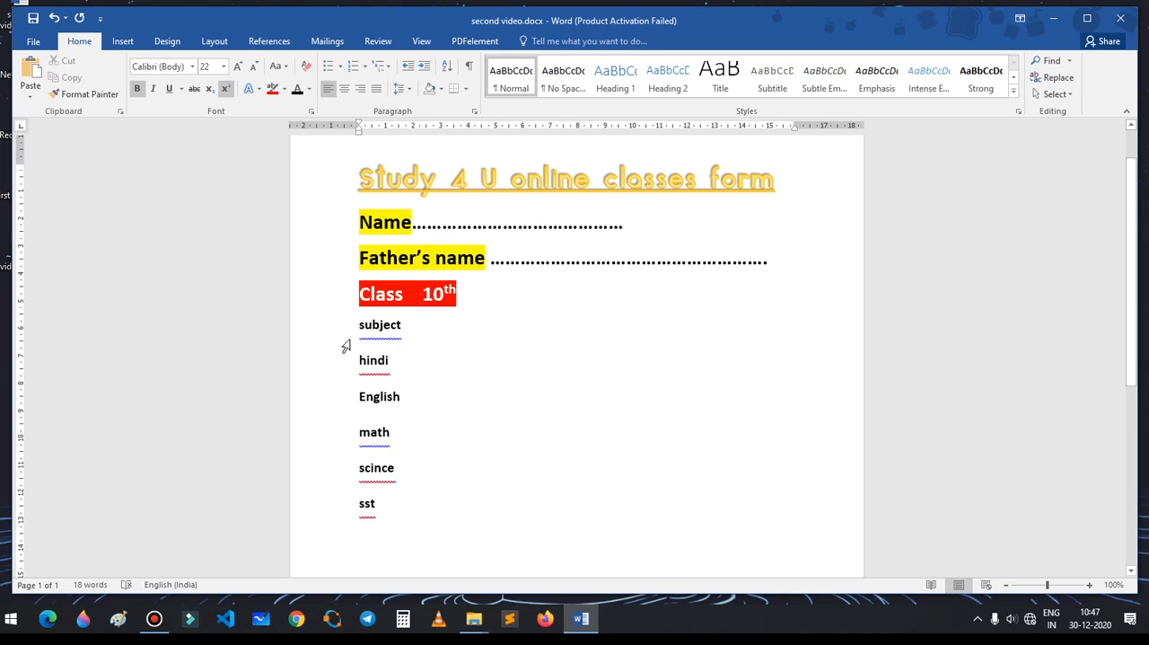
Step: Give the lines from "subject" to "sst" check-mark bullets and remove the list formatting again by choosing None as numbering
left_click_drag(351, 330, 419, 526)
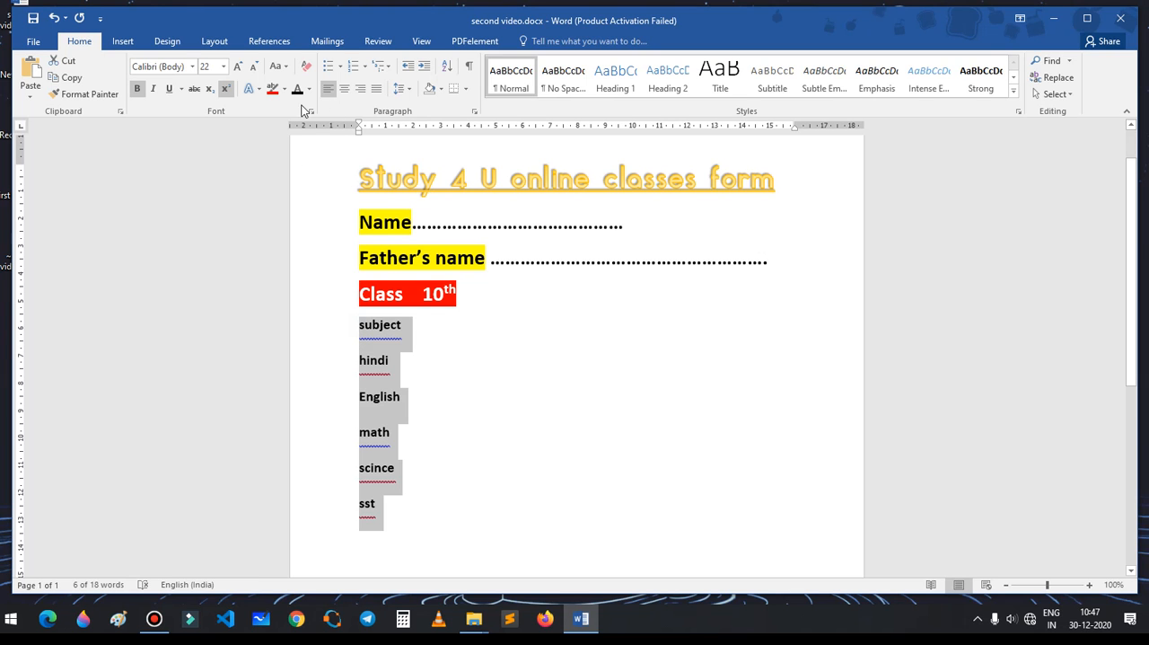
left_click(342, 69)
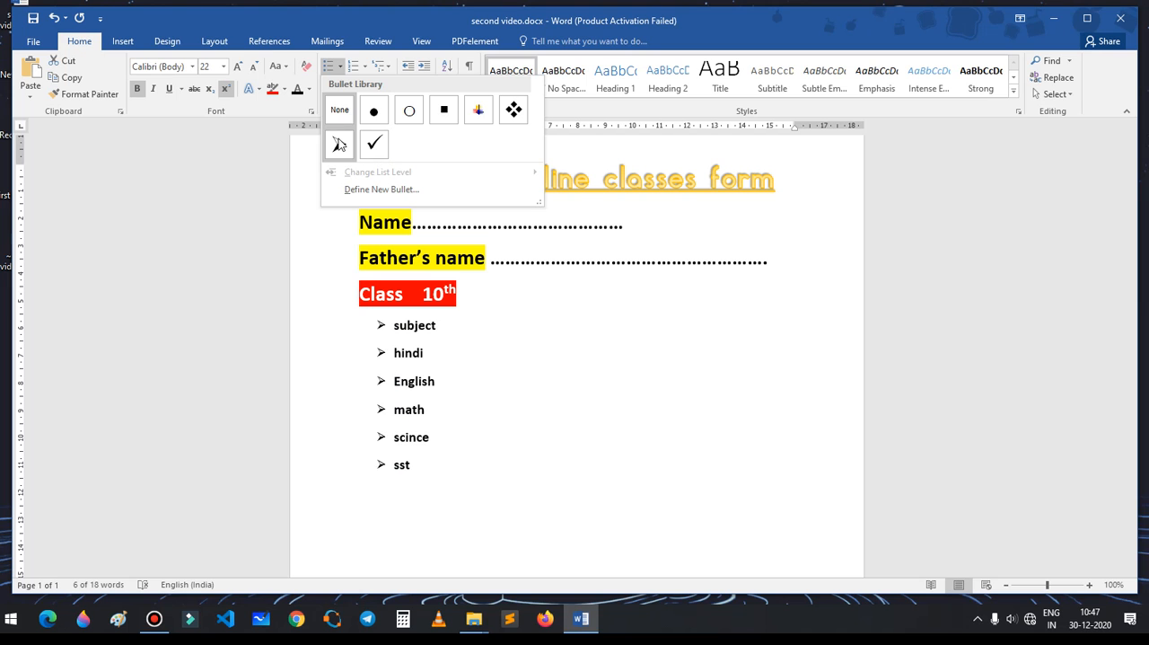
left_click(393, 147)
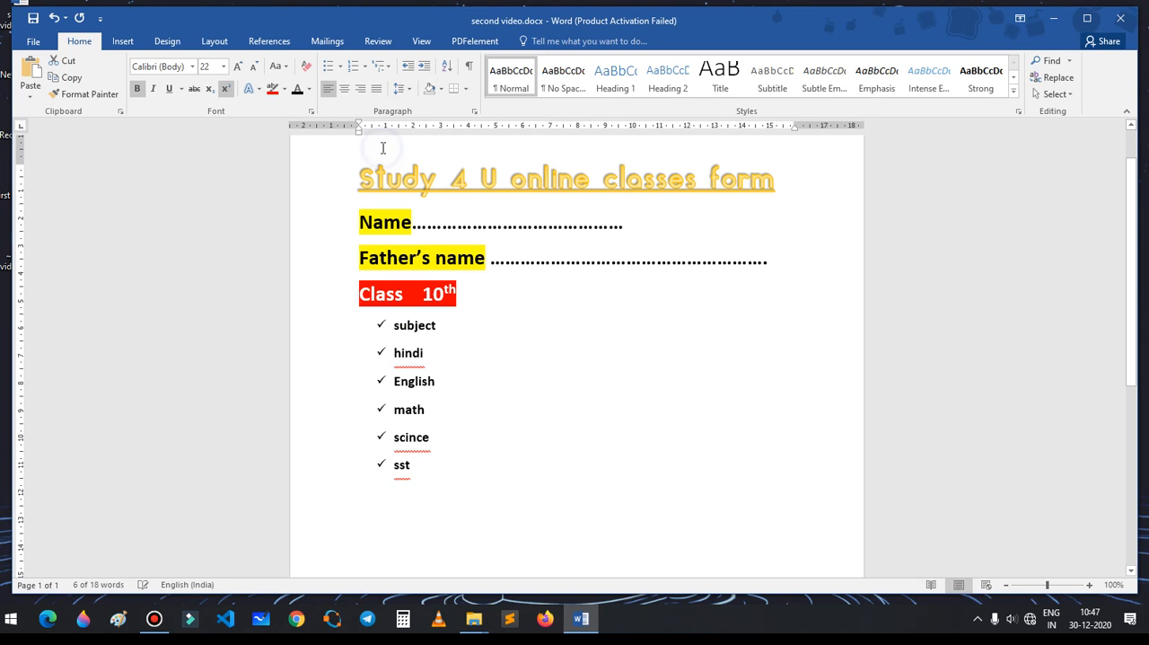
left_click(363, 67)
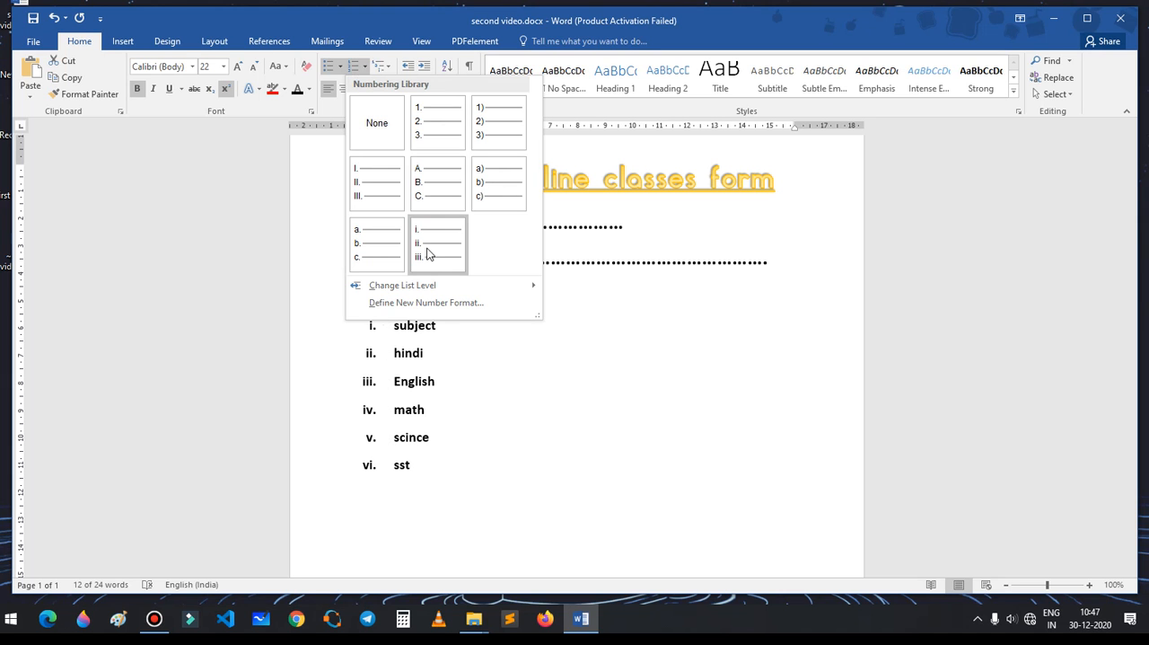
left_click(367, 123)
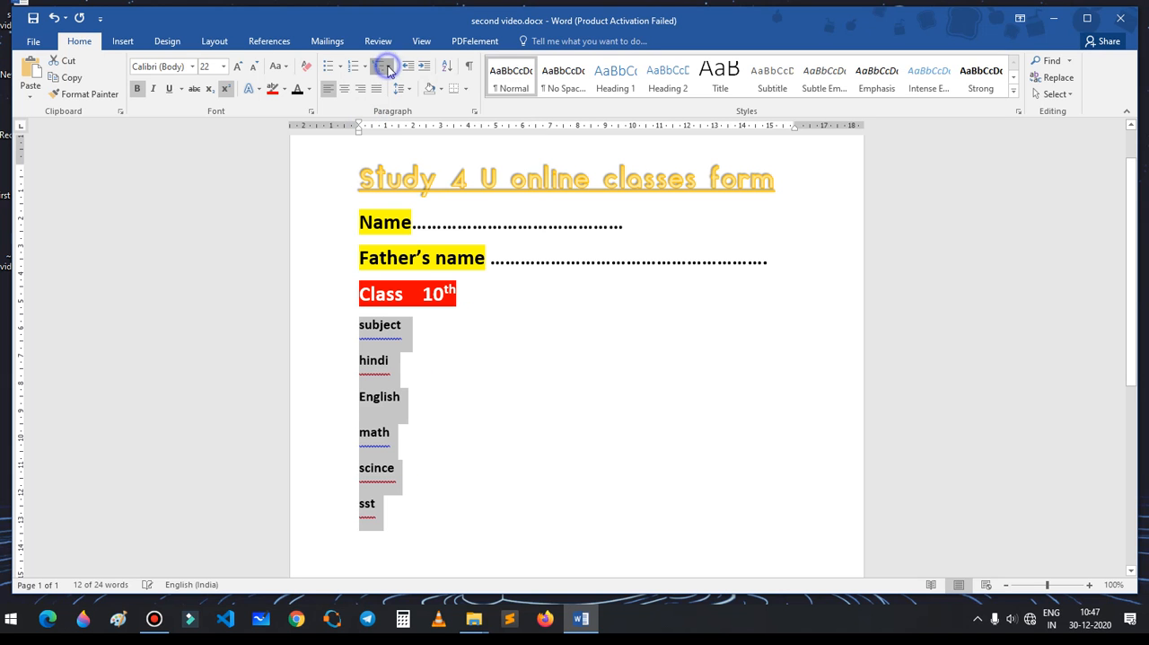
left_click(384, 66)
mouse_move(389, 118)
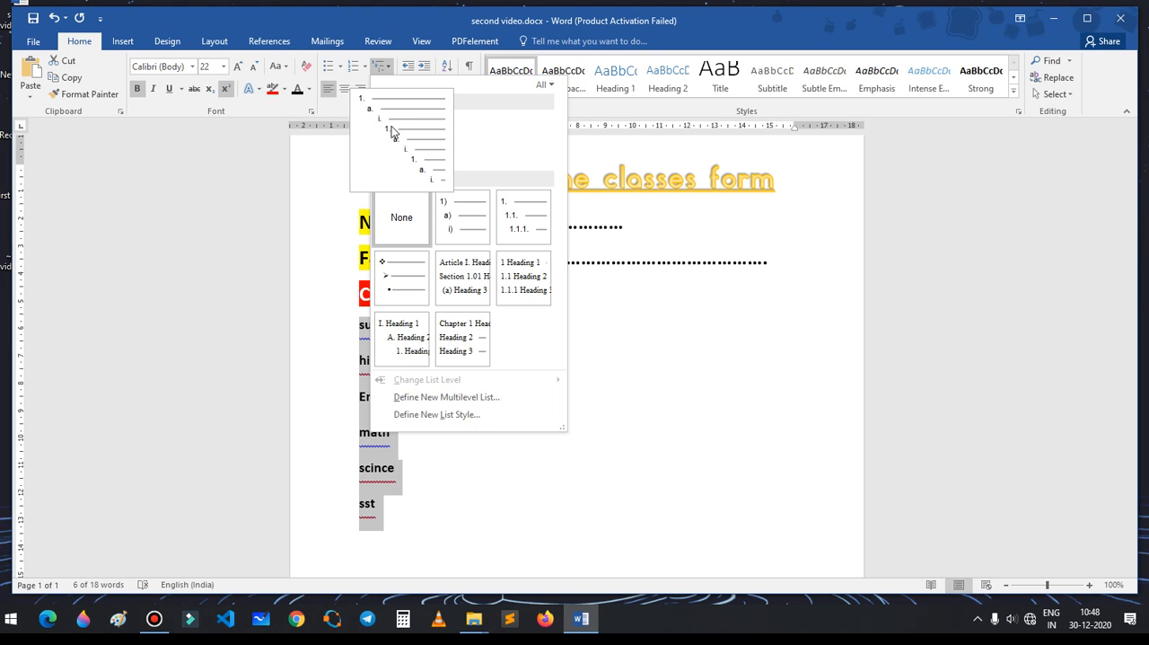
left_click(639, 324)
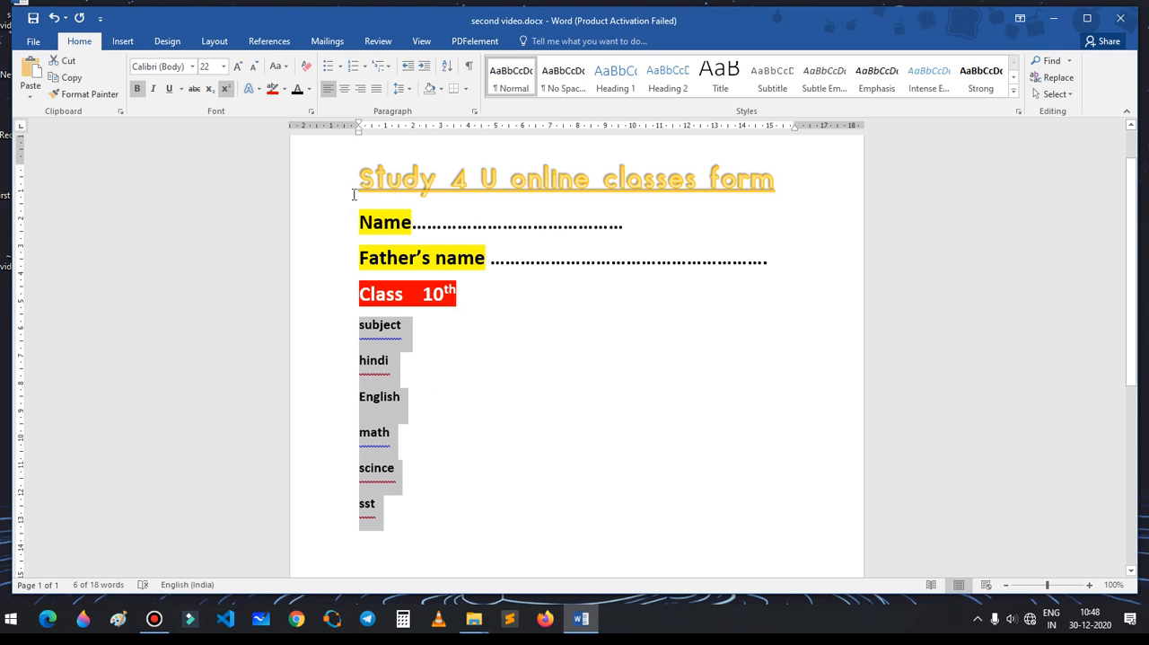
Step: Centre the title "Study 4 U online classes form" after trying right and justified alignment, and deselect it
left_click_drag(361, 183, 834, 195)
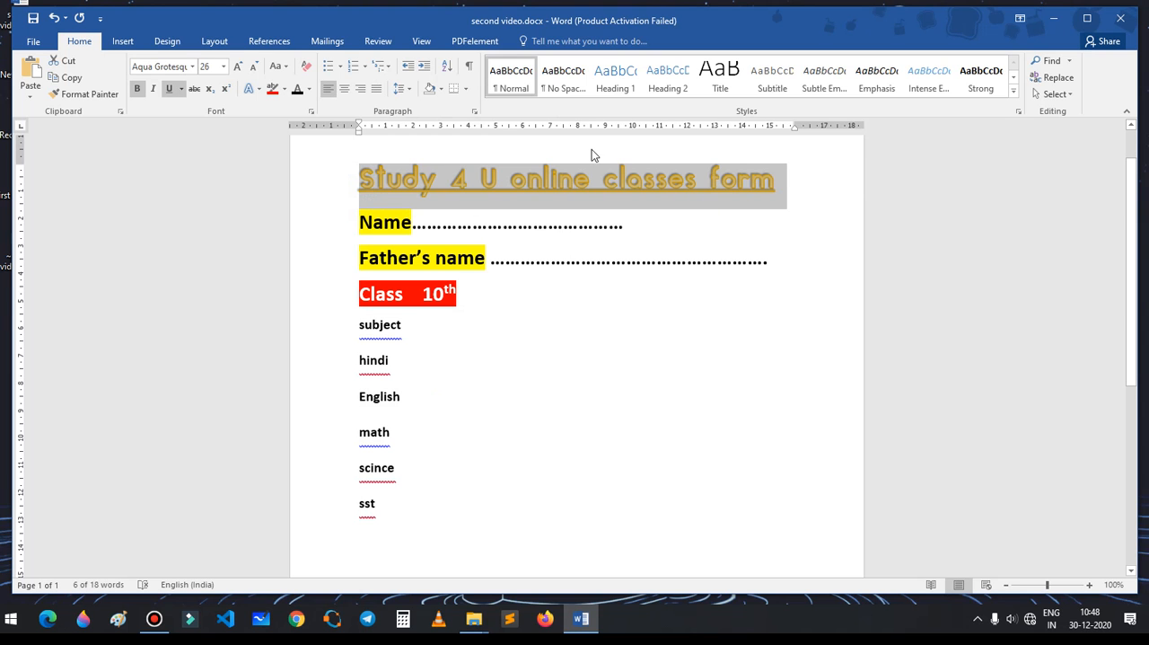
left_click(345, 88)
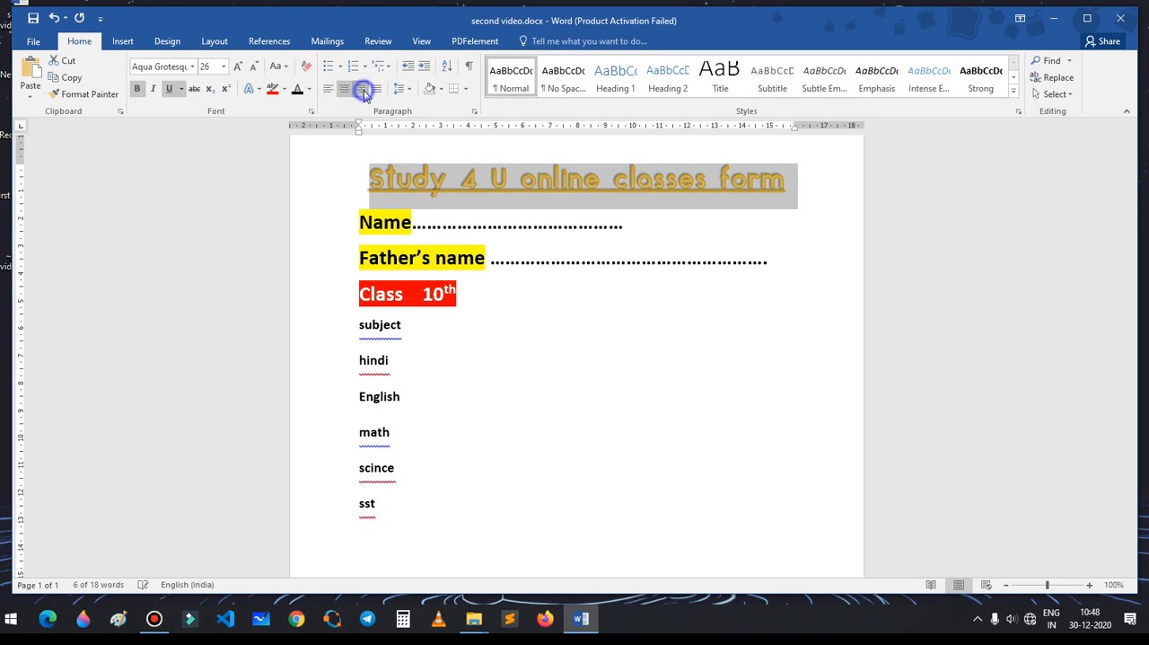
left_click(360, 89)
left_click(376, 90)
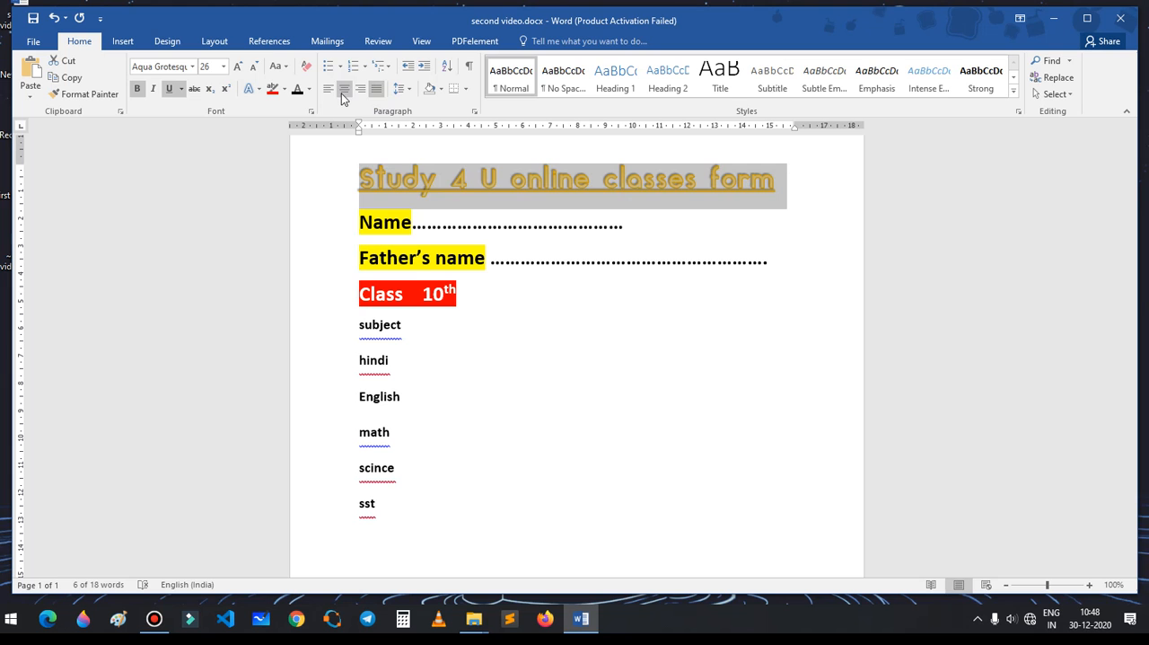
left_click(345, 88)
left_click(449, 293)
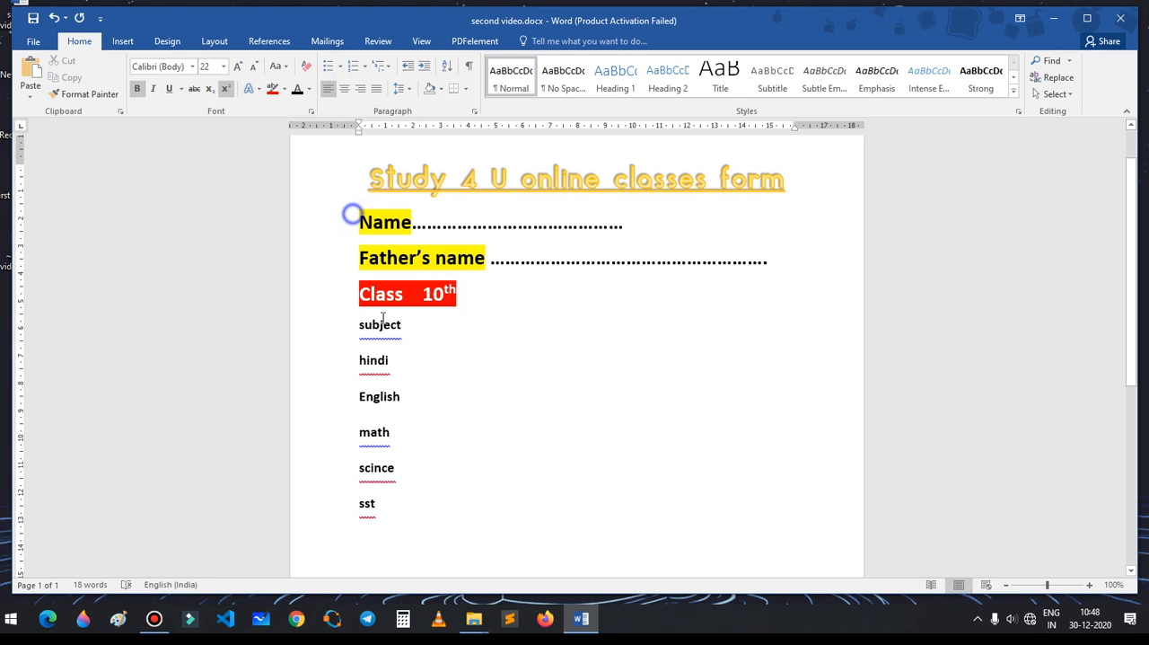
Step: Justify the lines from "Name" to "sst" after trying centred and right alignment, and deselect them
left_click_drag(351, 218, 418, 521)
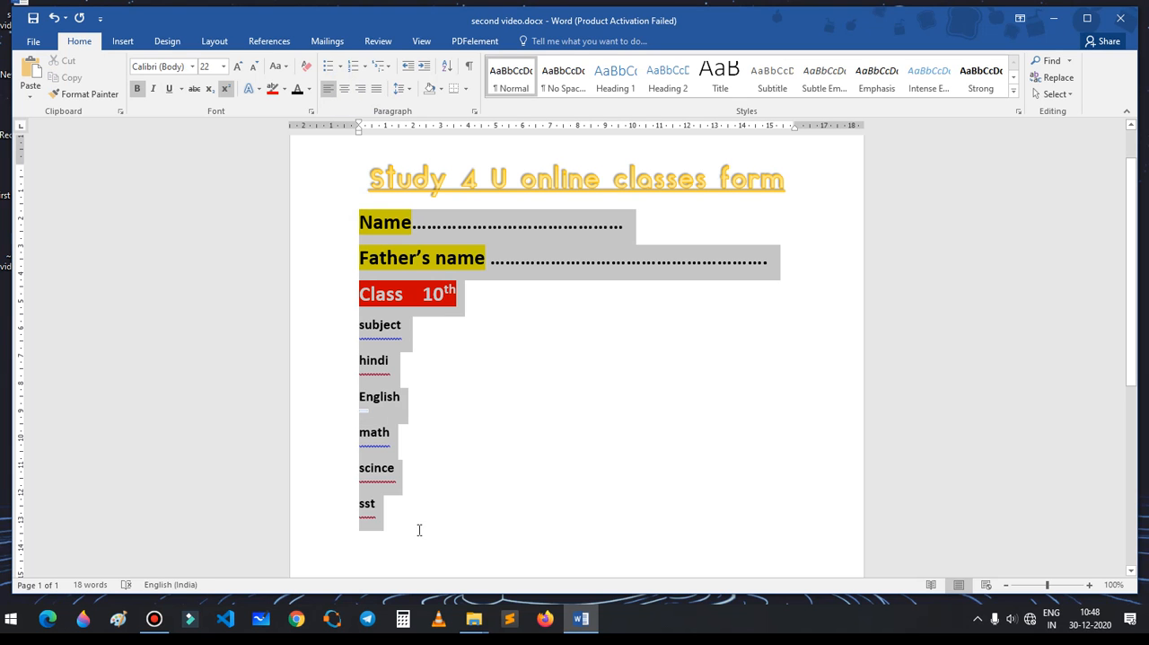
left_click(345, 90)
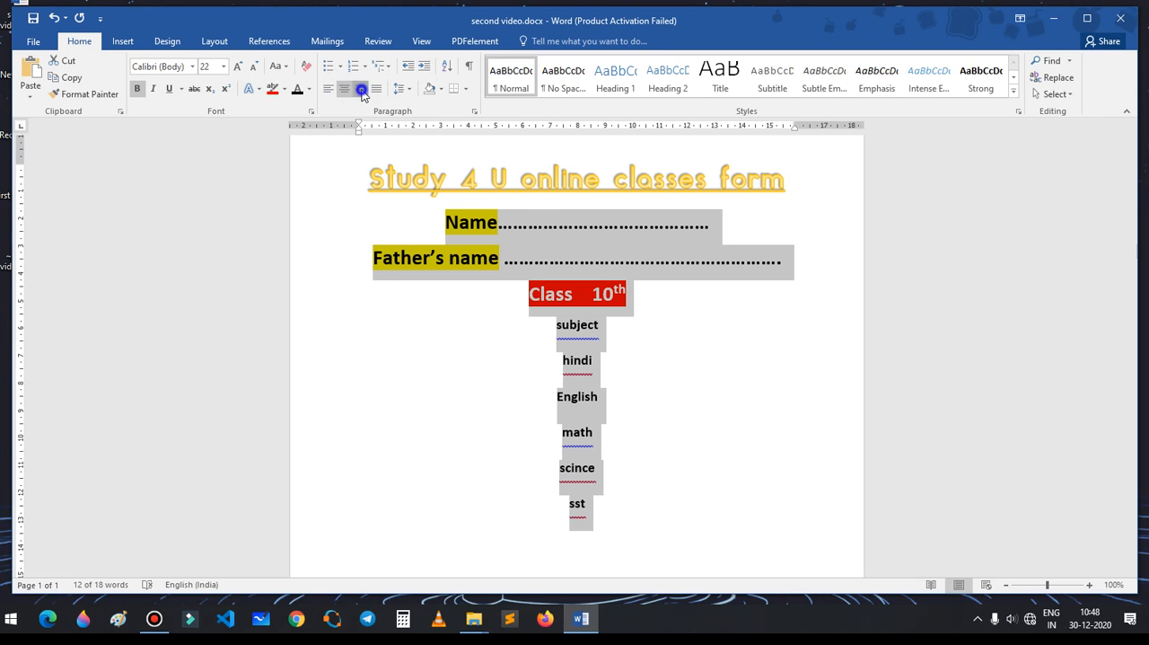
left_click(362, 92)
left_click(377, 90)
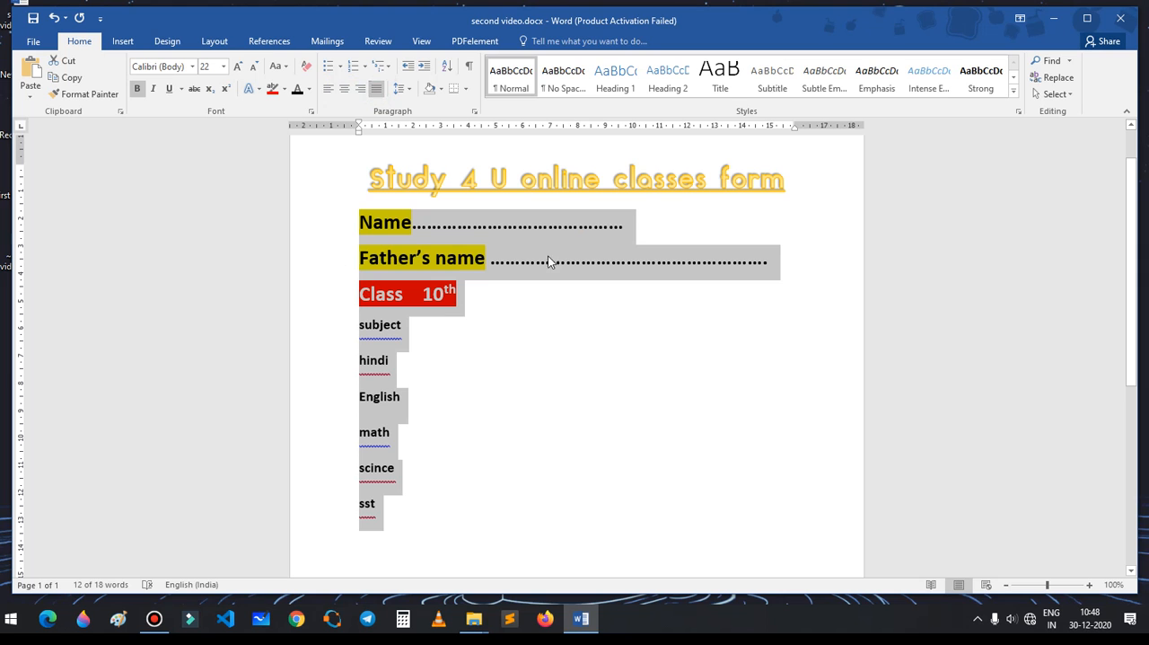
left_click(554, 386)
Step: Below "sst", add a filler paragraph of the repeated letter "e" running just over four lines
scroll(503, 395, "down", 3)
left_click(400, 379)
key("Return")
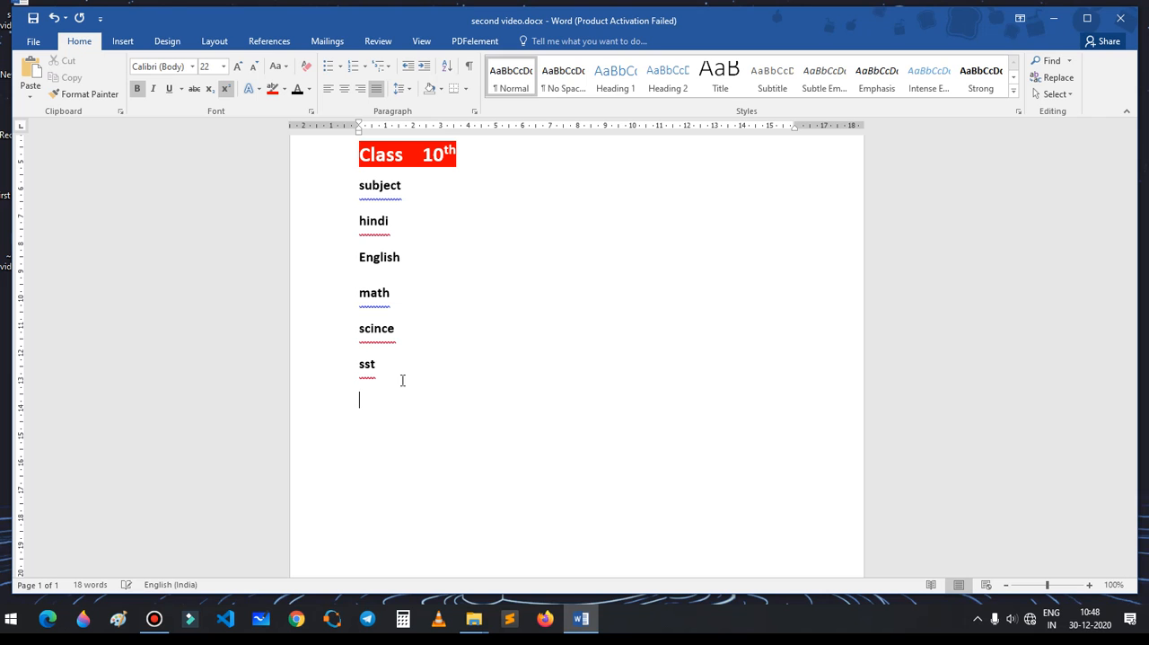
type("eeeeeeeeeeeeeeeeeeeeeeeeeeeeeeeeeeee")
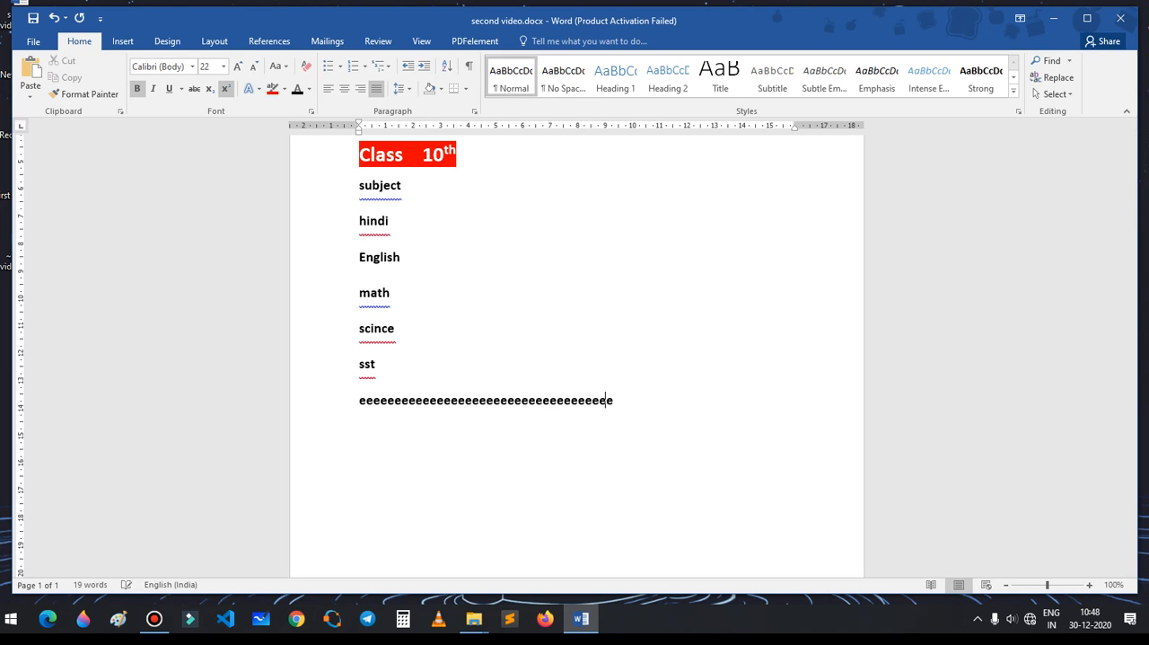
type("eeeeeeeeeeeeeeeeeeeeeeeeeeeeeeeeeeeeeeeeeeeeeeeeeeeeeeeeeeeeeeeeeeeeeeeeeeeeeeeeeeeeeeeeeeeeee")
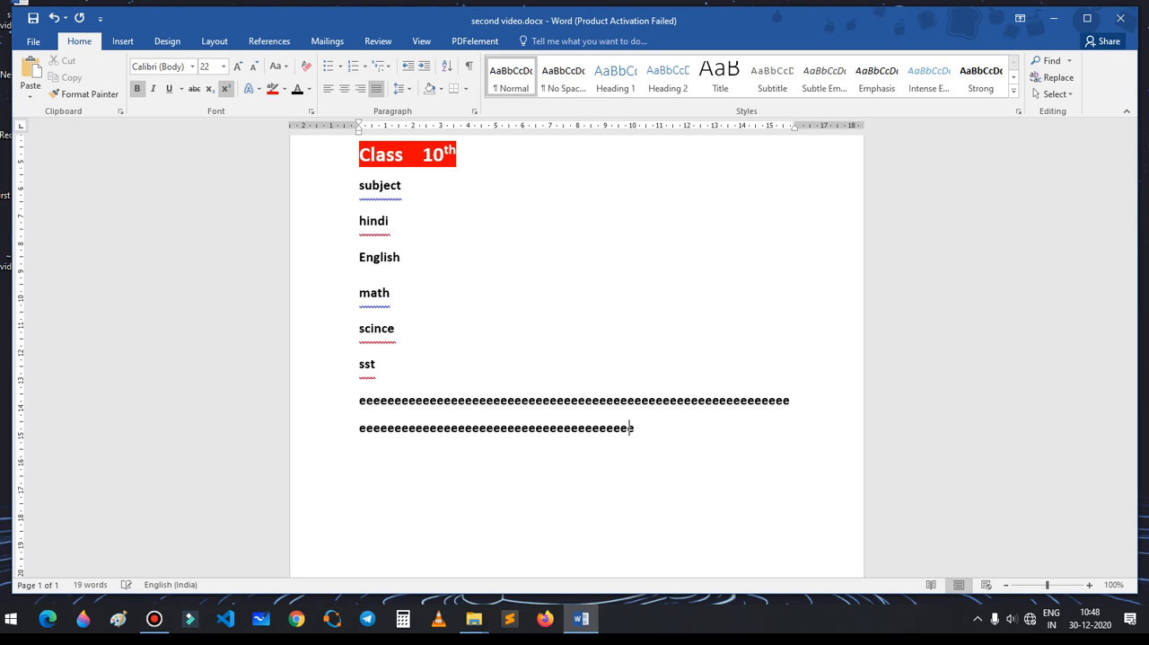
type("eeeeeeeeeeeeeeeeeeeeeeeeeeeeeeeeeeeeeeeeeeeeeeeeeeeeeeeeeeeeeeee")
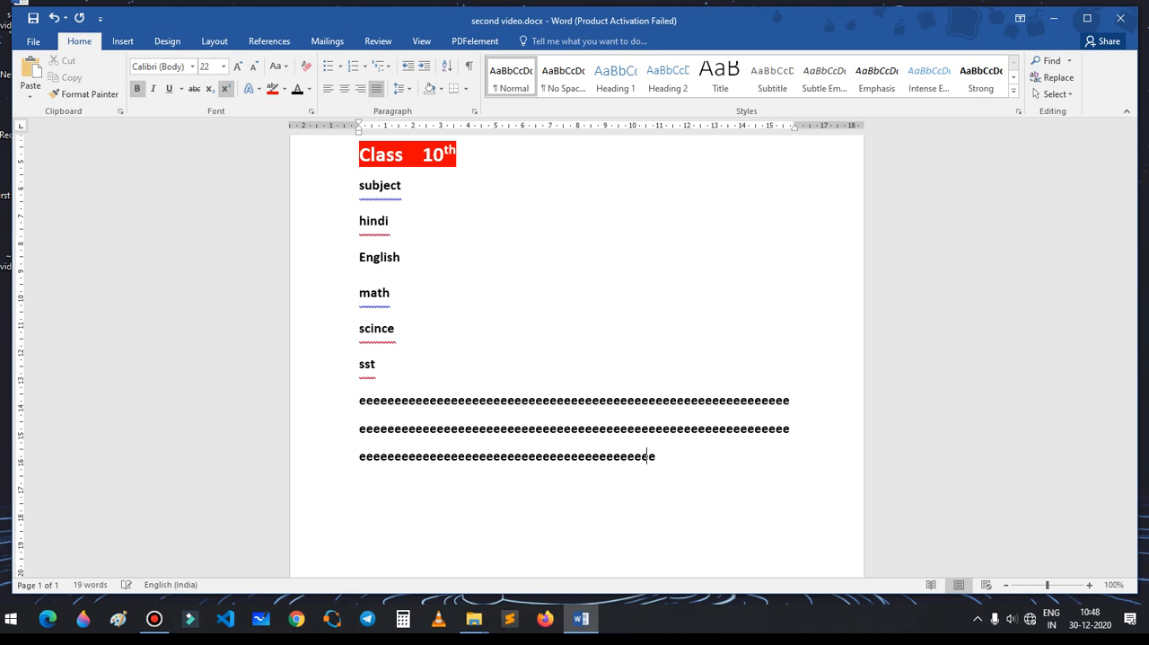
type("eeeeeeeeeeeeeeeeeeeeeeeeeeeeeeeeeeeeeeeeeeeeeeeeeeeeeeeeeeee")
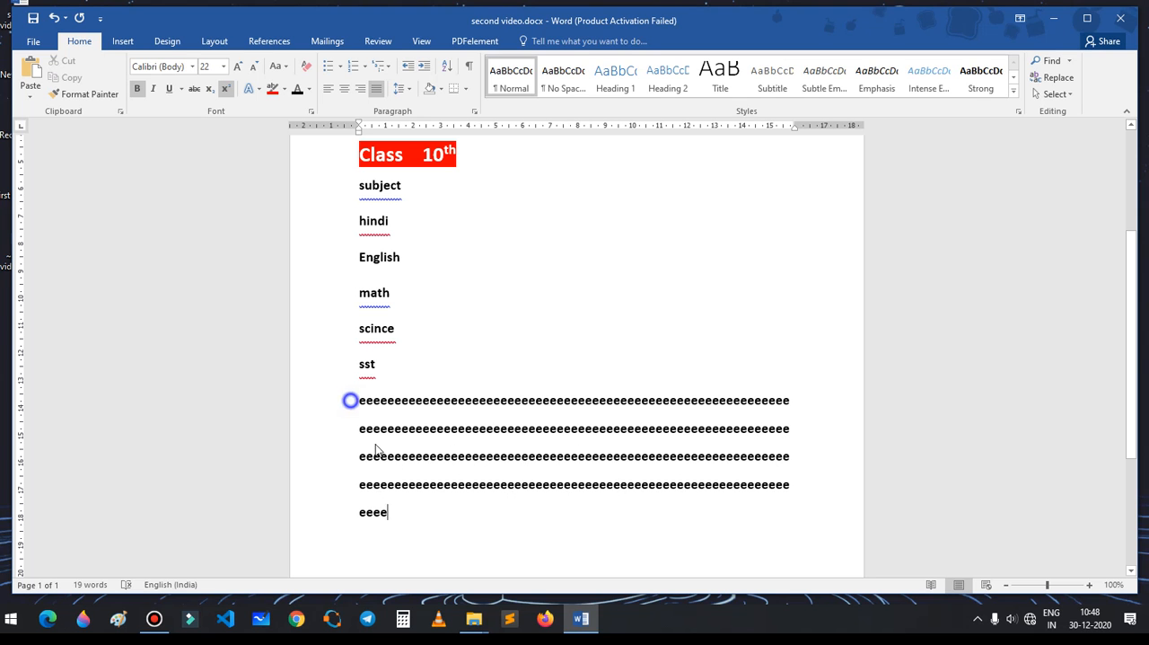
Step: Try left, centred and right alignment on the "e" filler paragraph and return it to justified
left_click_drag(355, 410, 405, 524)
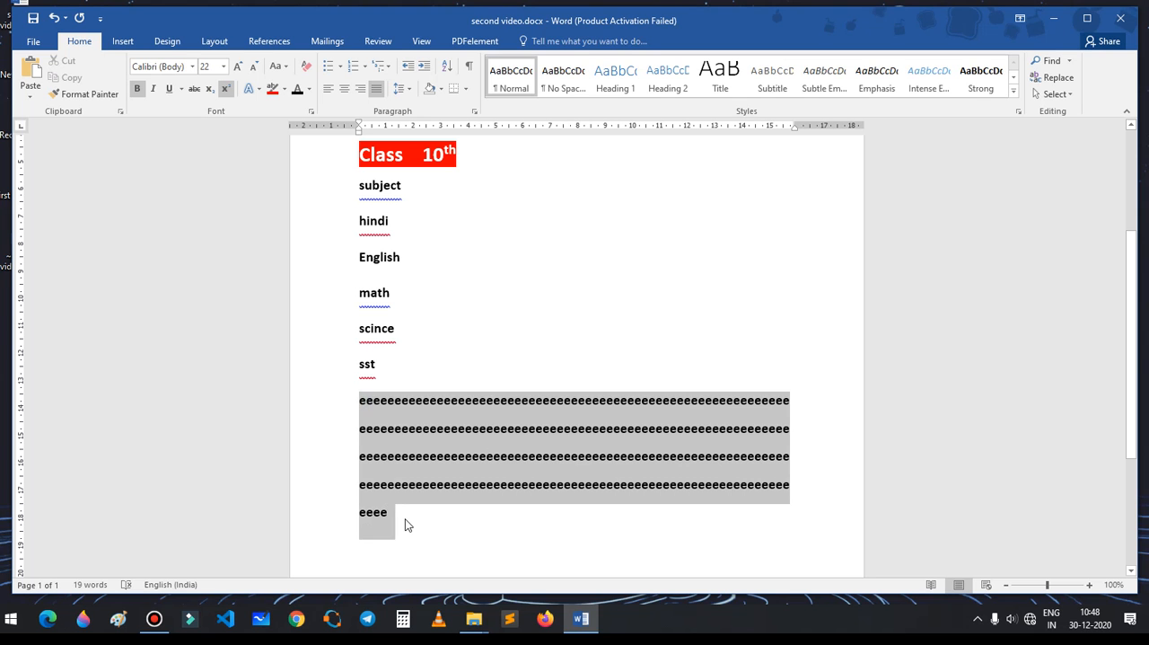
left_click(328, 90)
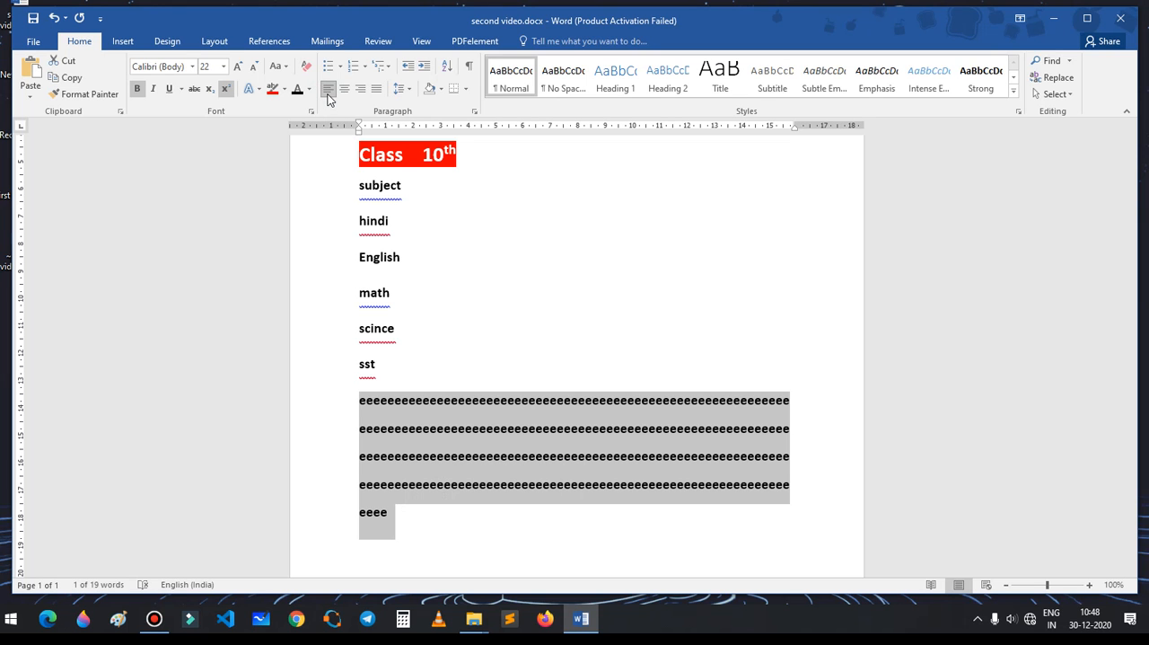
left_click(342, 96)
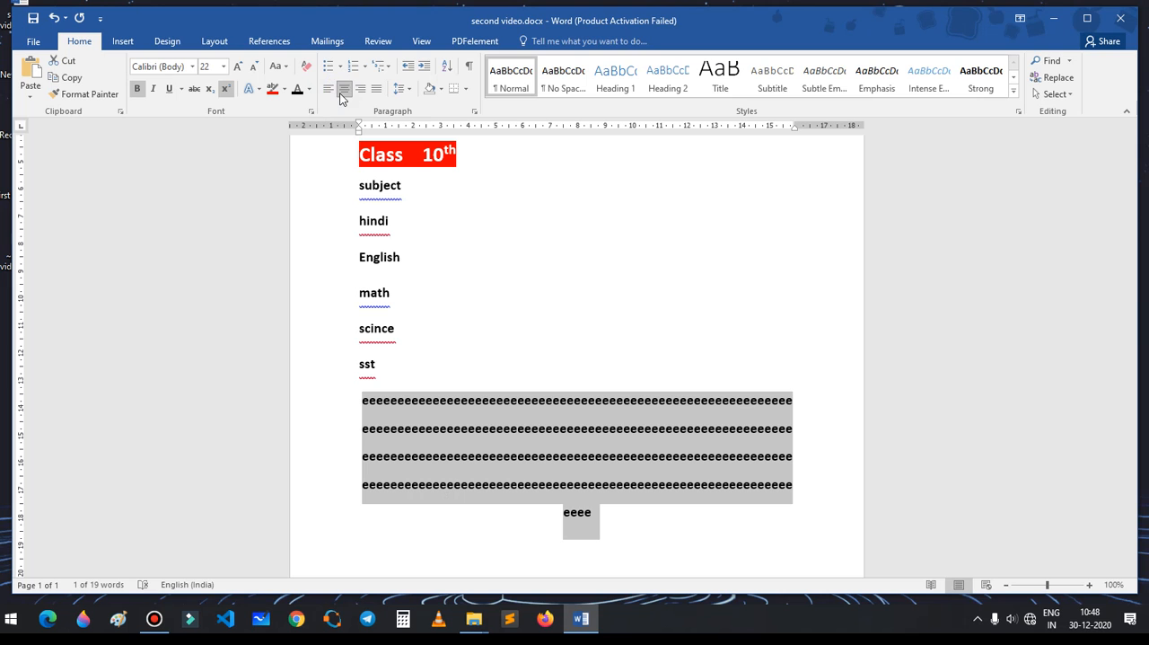
left_click(360, 93)
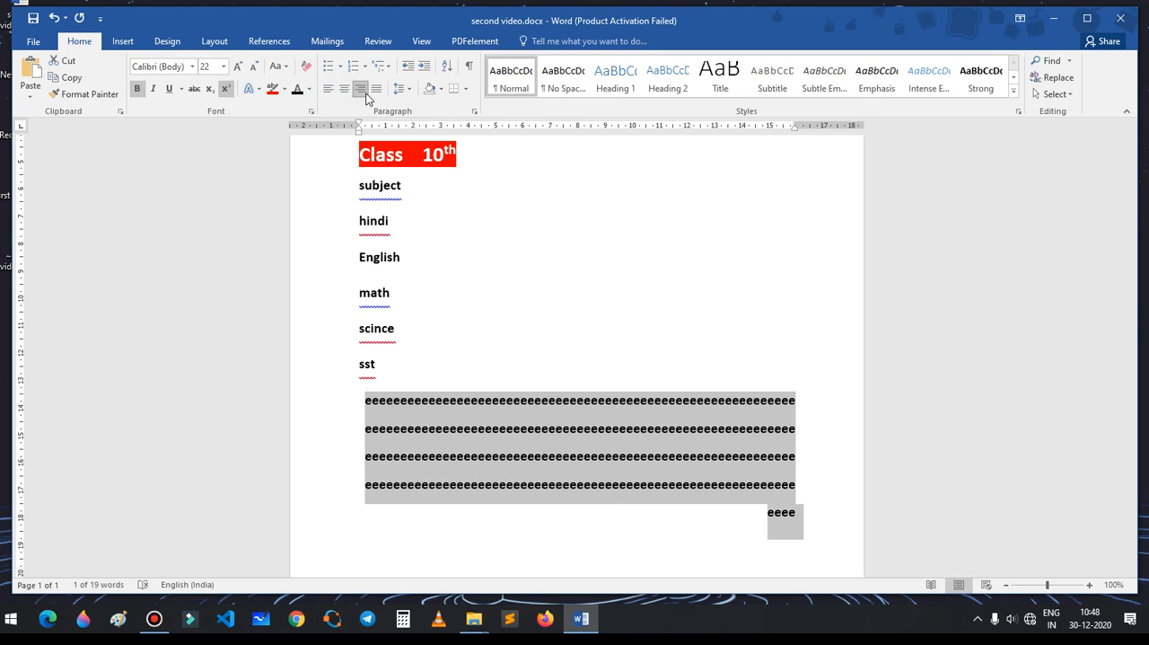
left_click(377, 89)
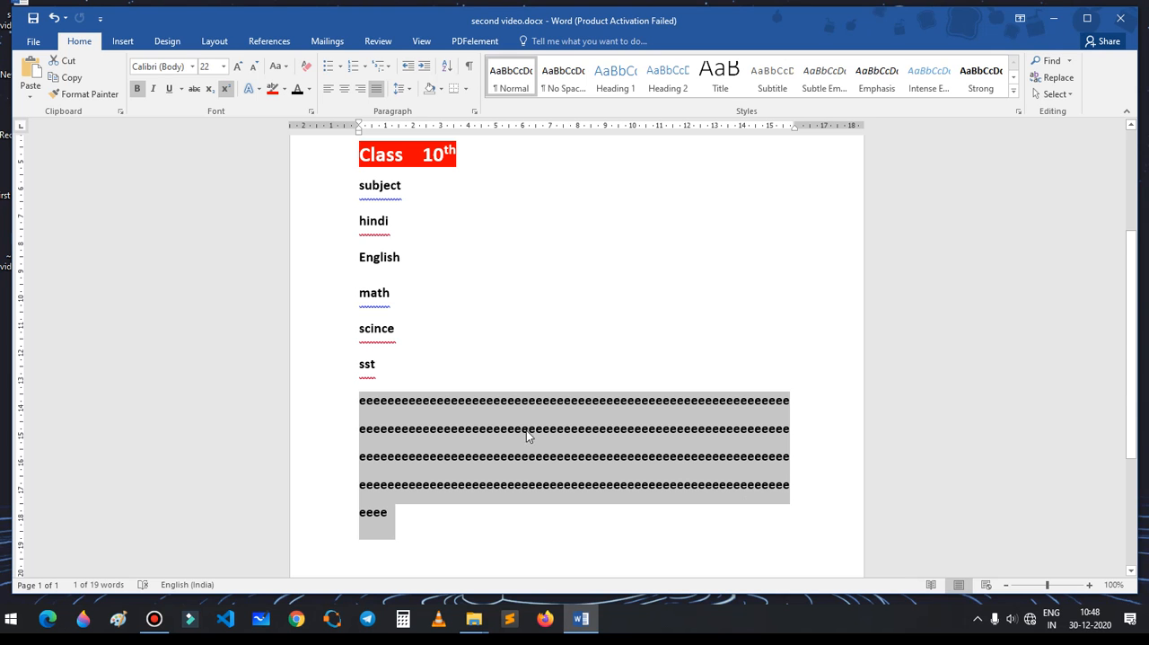
left_click(489, 242)
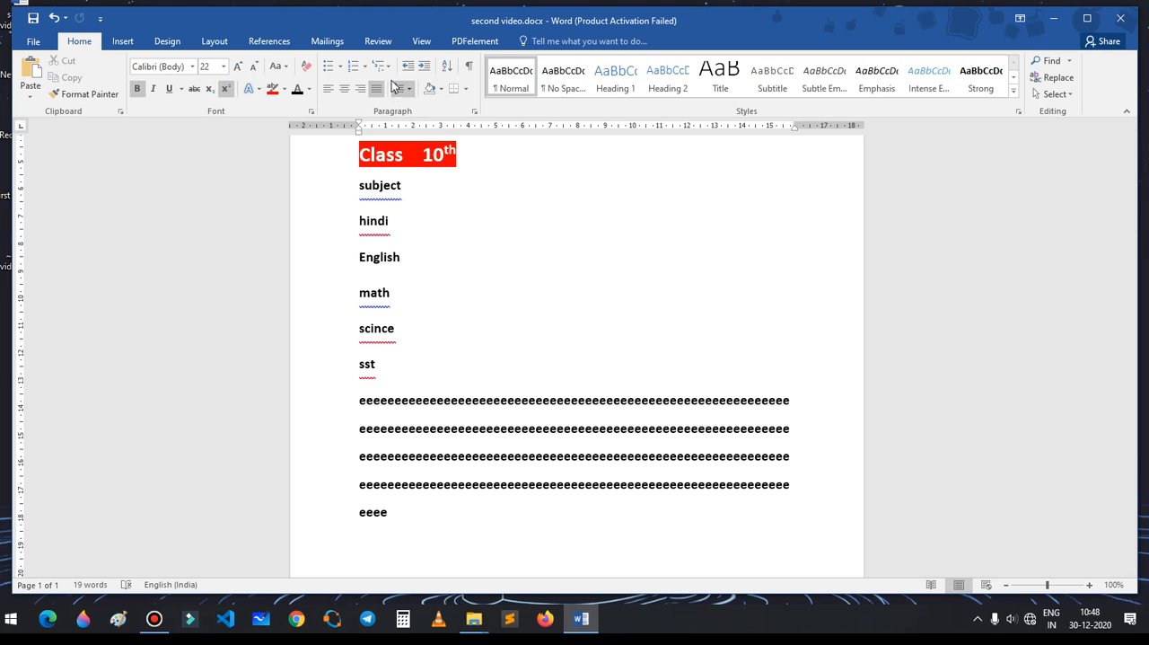
Step: Remove the space after each paragraph for the lines from "subject" to "sst" and deselect them
scroll(402, 235, "up", 1)
left_click_drag(358, 216, 383, 411)
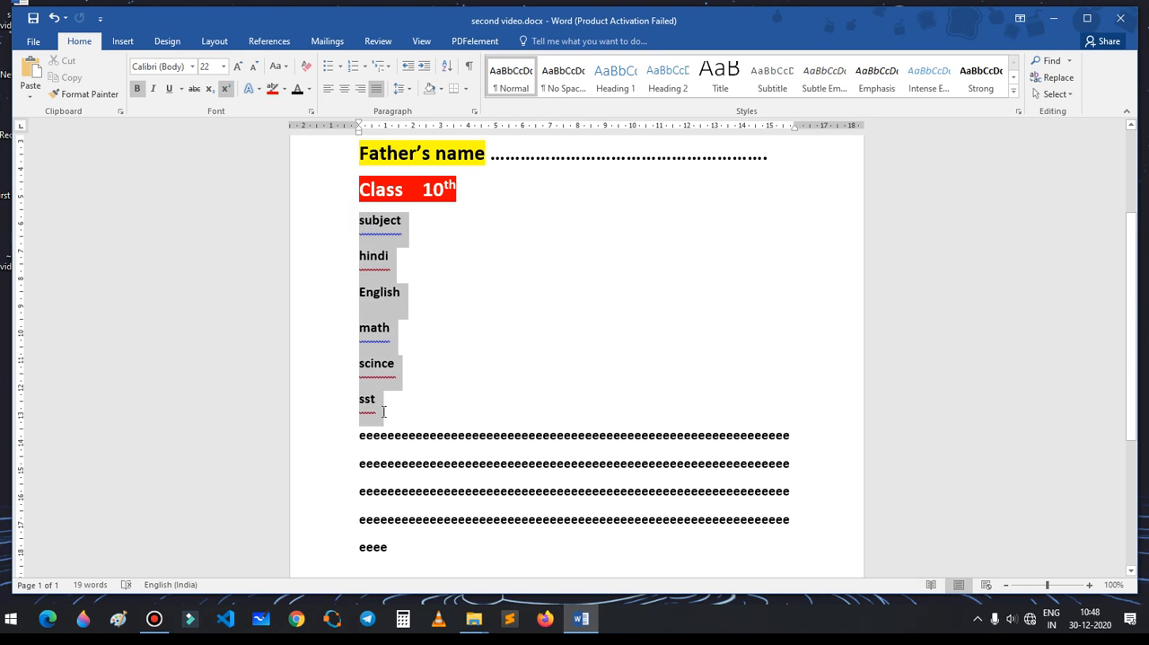
left_click(406, 94)
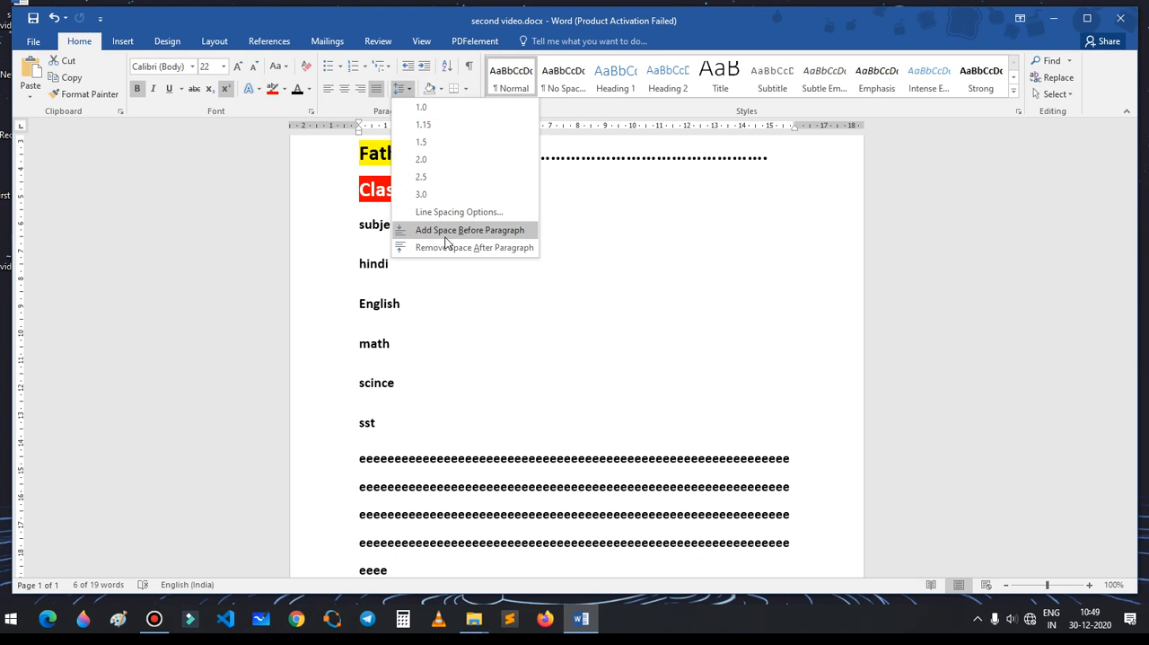
left_click(444, 247)
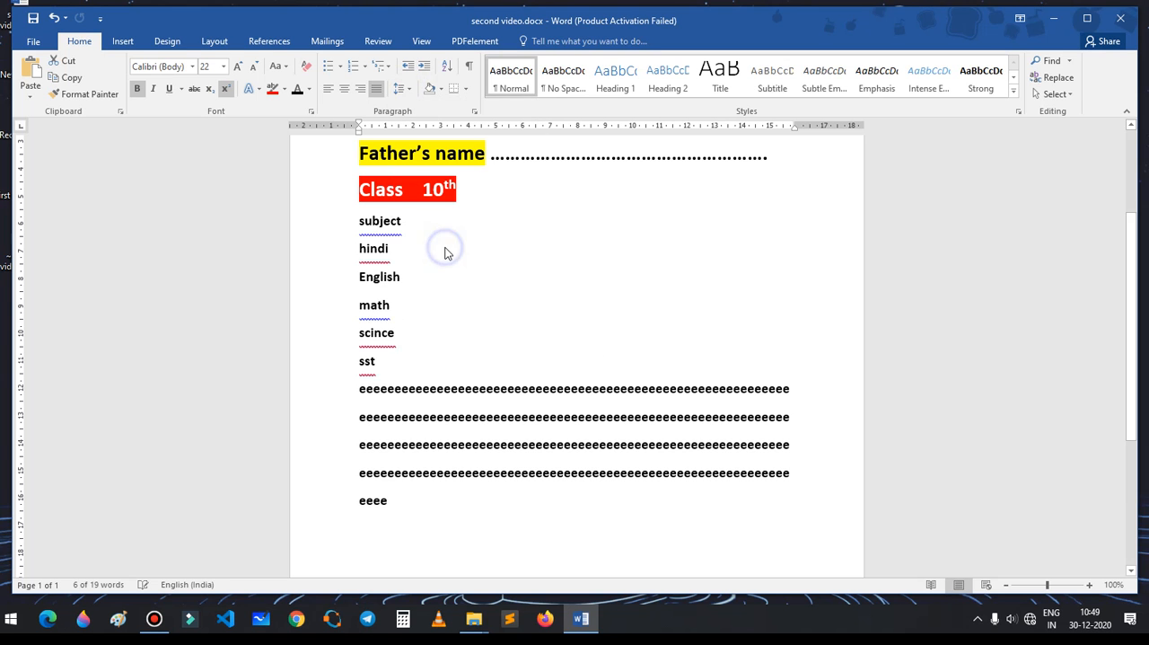
left_click(450, 282)
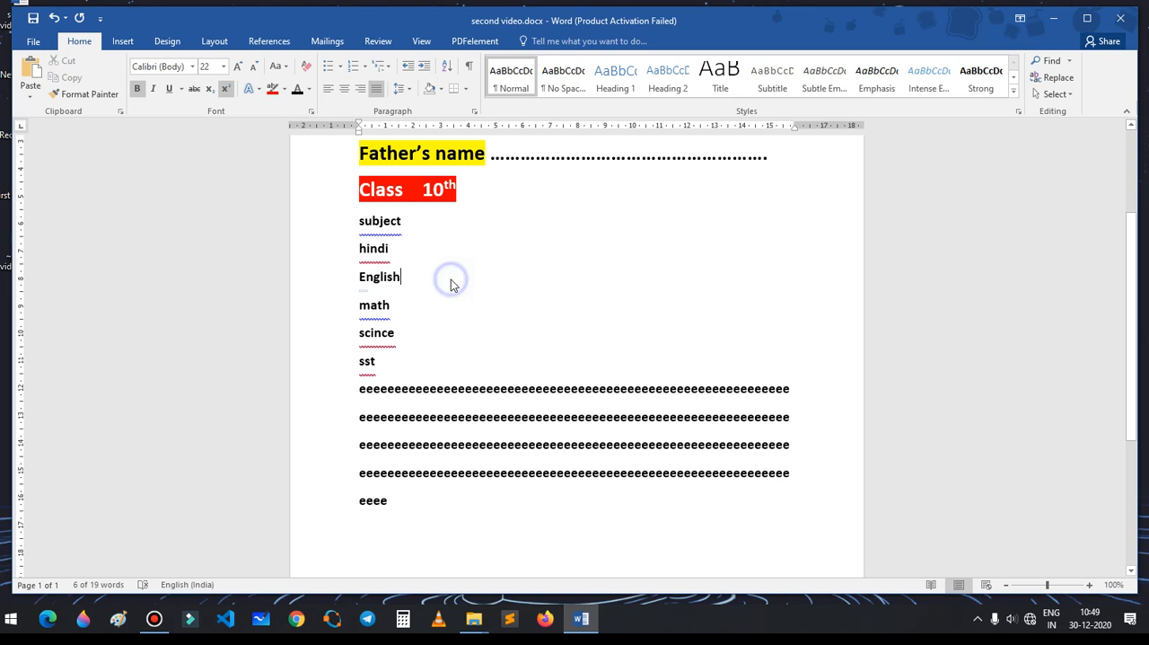
Step: Apply yellow paragraph shading to the subject lines and the "e" filler paragraph
left_click(441, 91)
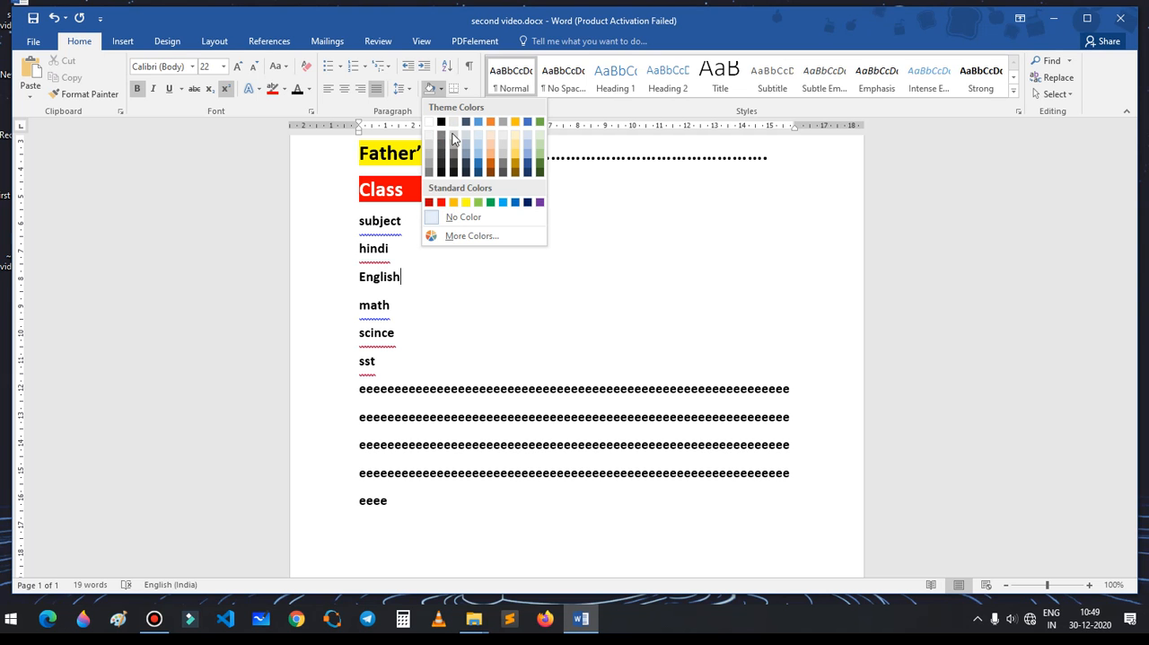
left_click(465, 287)
mouse_move(361, 217)
left_mouse_down()
mouse_move(413, 330)
mouse_move(608, 516)
left_mouse_up()
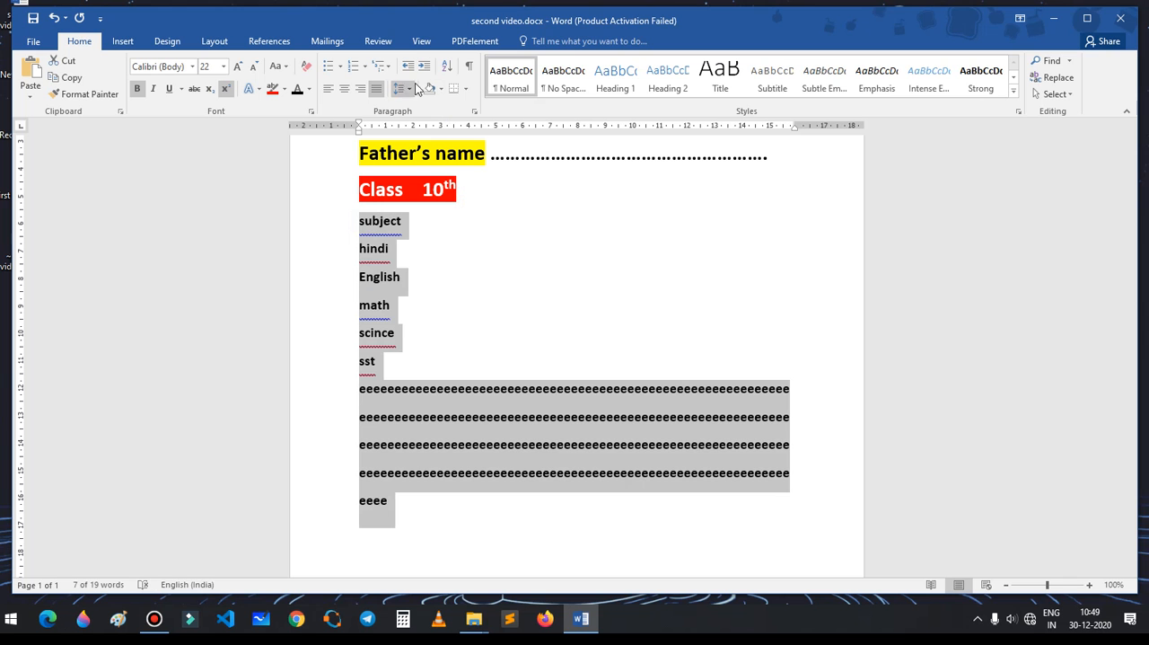
left_click(442, 91)
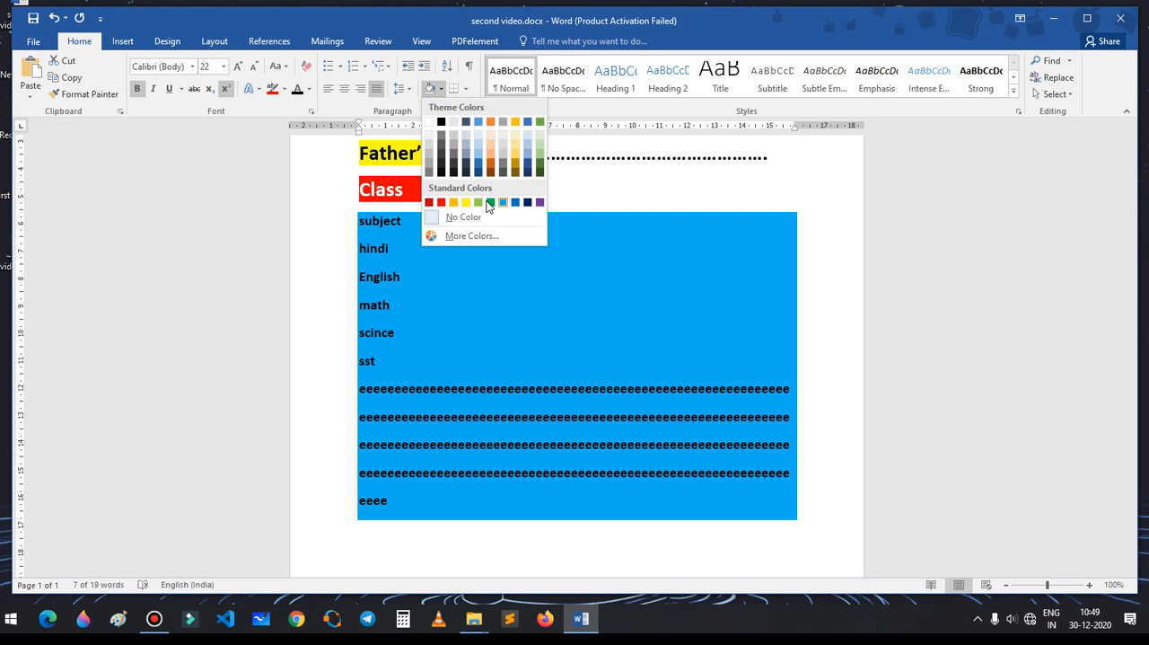
left_click(465, 202)
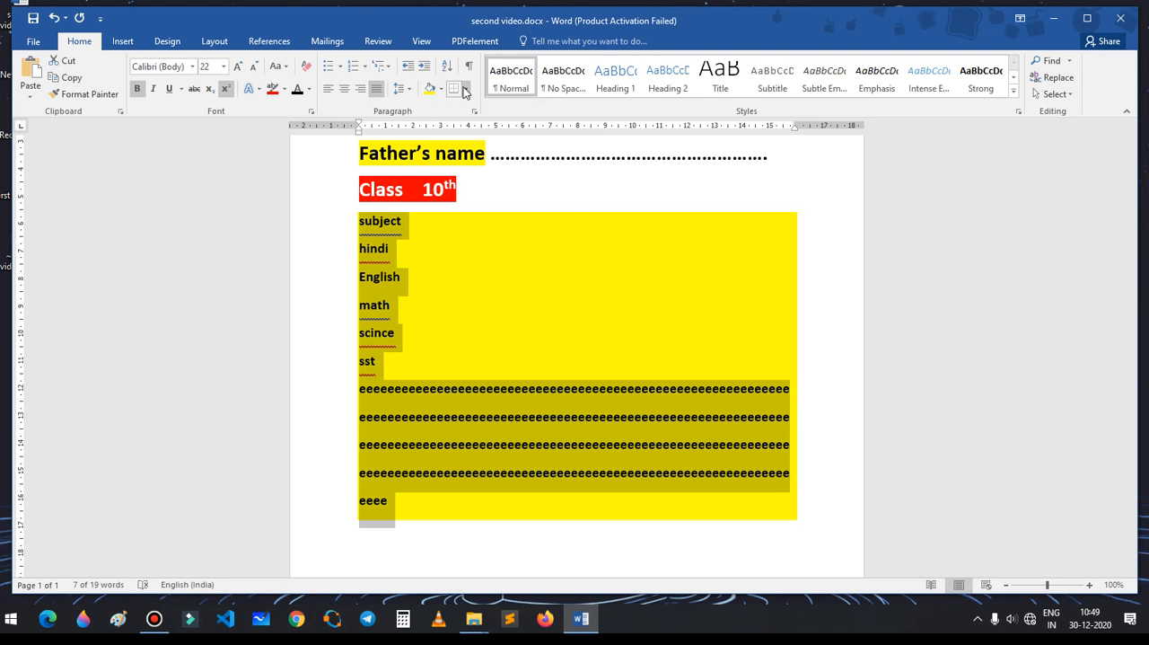
Step: Set the shaded subject lines and filler paragraph to No Border and deselect them
left_click(465, 89)
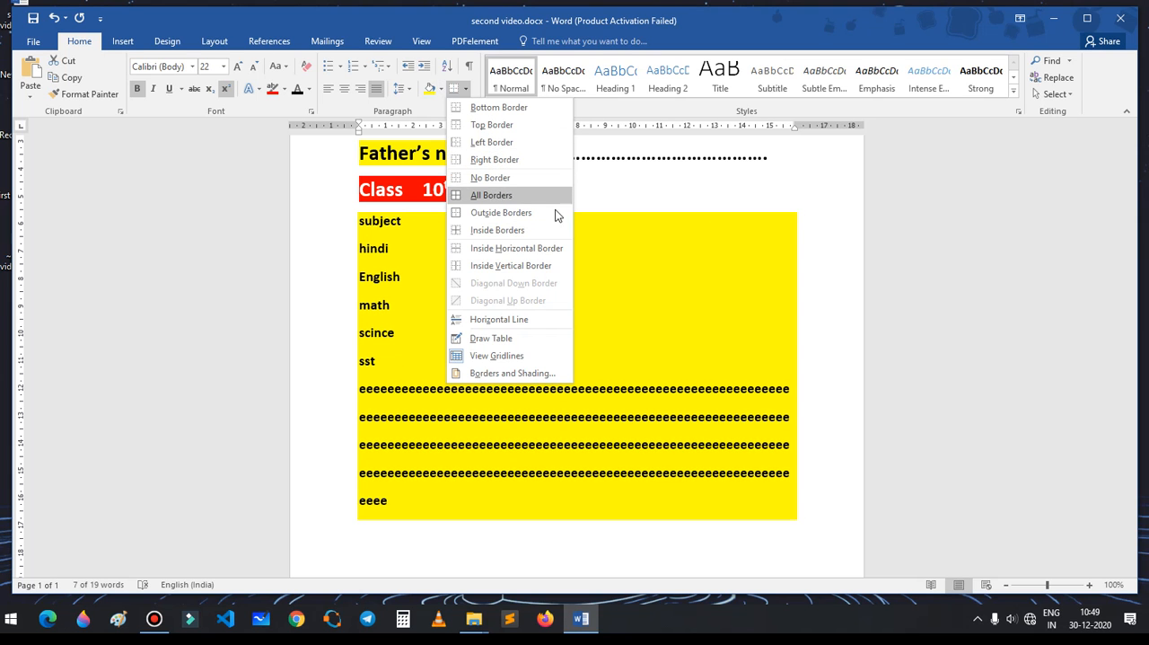
left_click(490, 177)
left_click(355, 223)
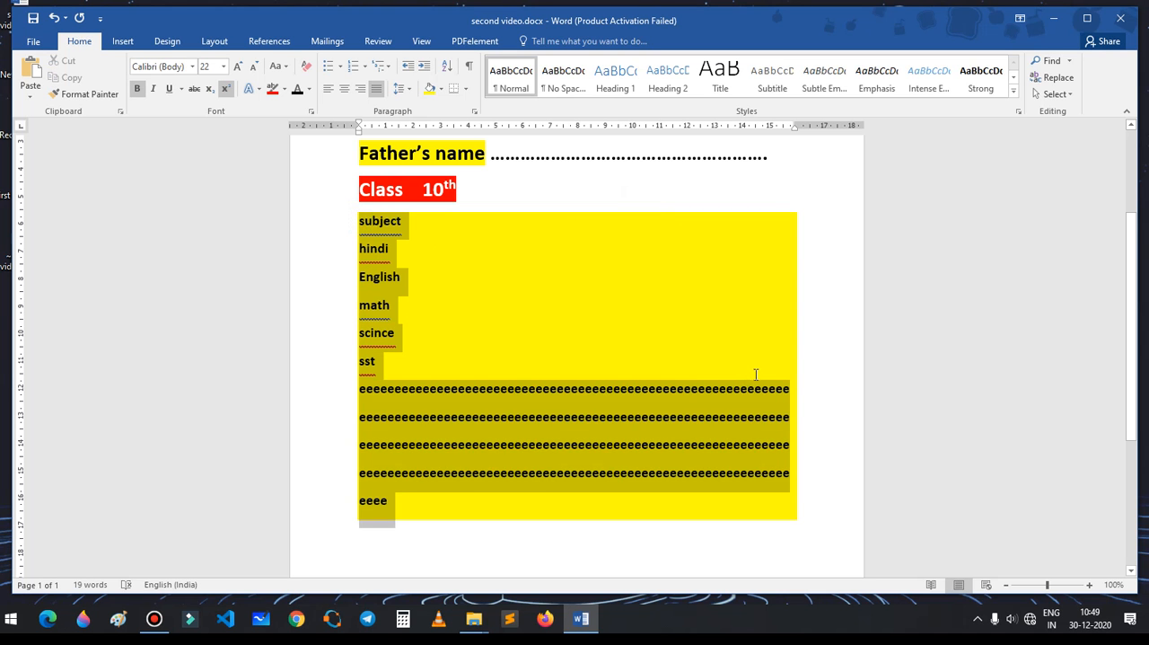
Step: Apply All Borders to the Name, Father's name and Class lines
left_click(730, 196)
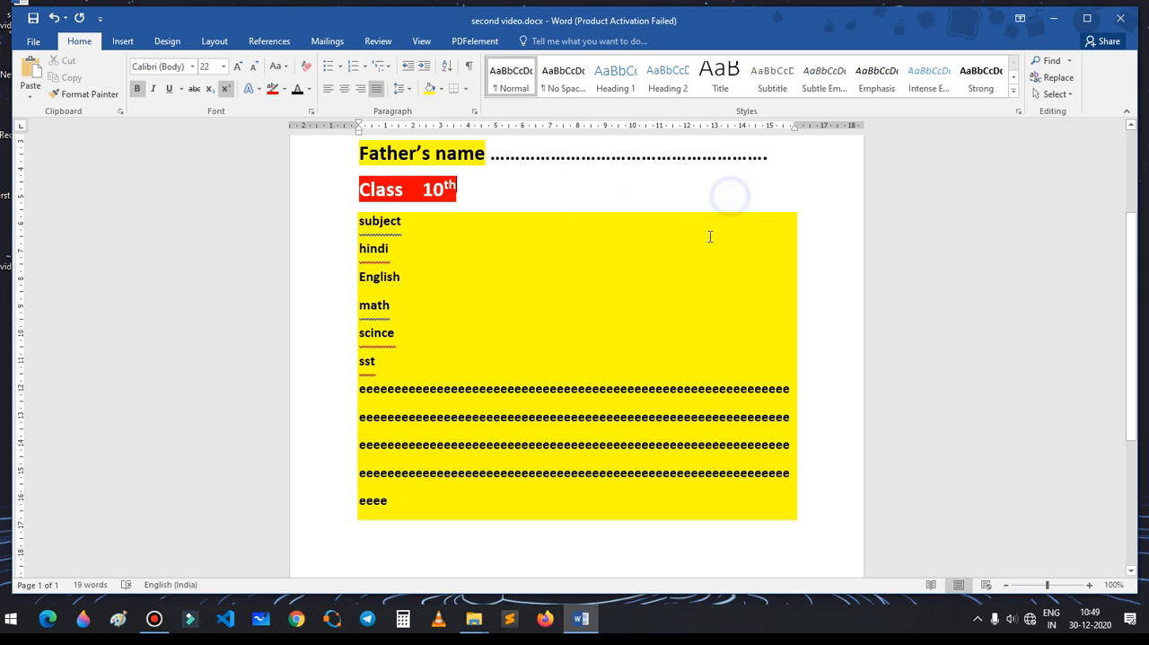
scroll(584, 243, "up", 3)
left_click_drag(355, 247, 485, 349)
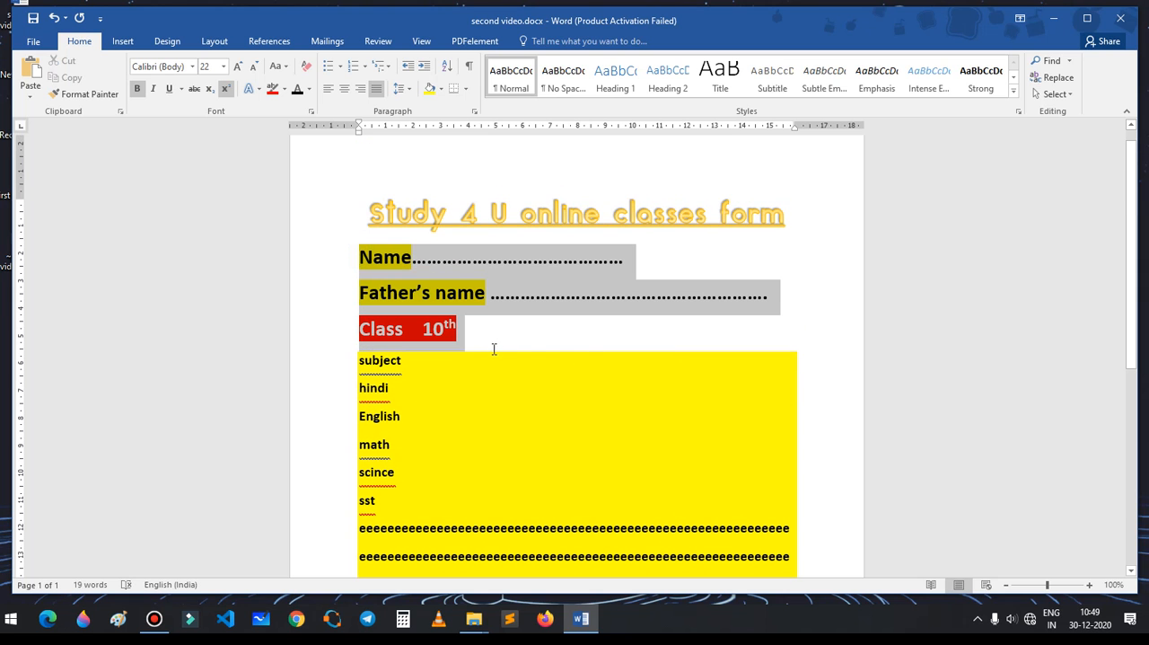
left_click_drag(585, 350, 585, 350)
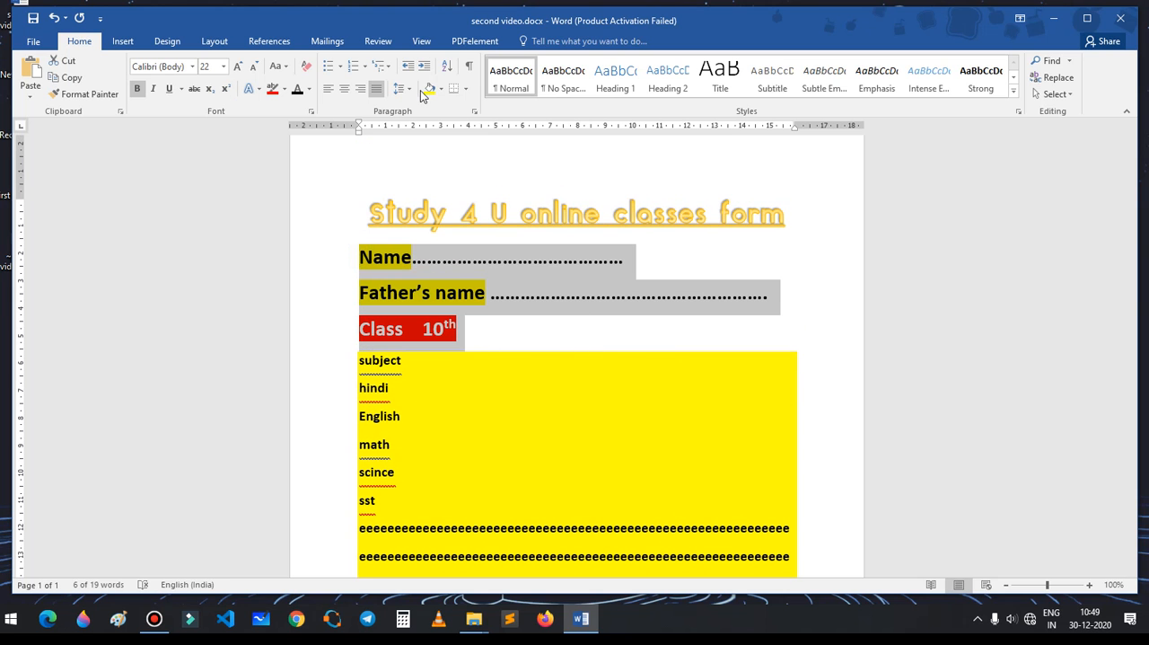
left_click(466, 93)
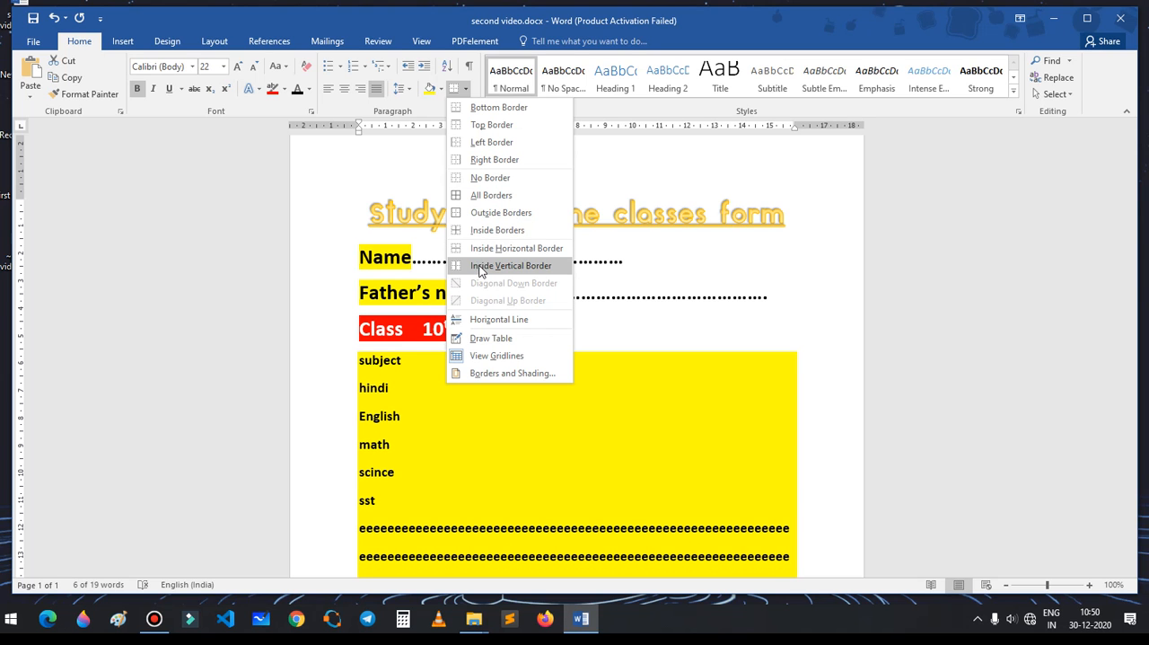
left_click(477, 197)
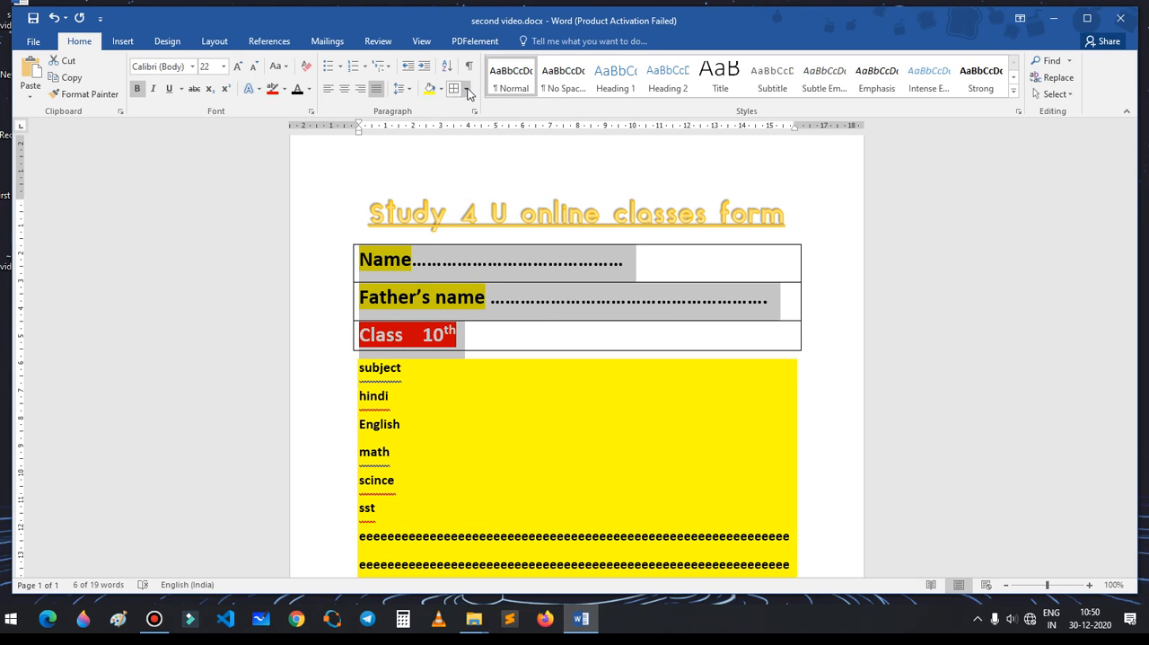
Step: Try the No Spacing, Heading 1 and Normal styles on the Name, Father's name and Class lines, leave them in Heading 1 and deselect them
left_click(569, 77)
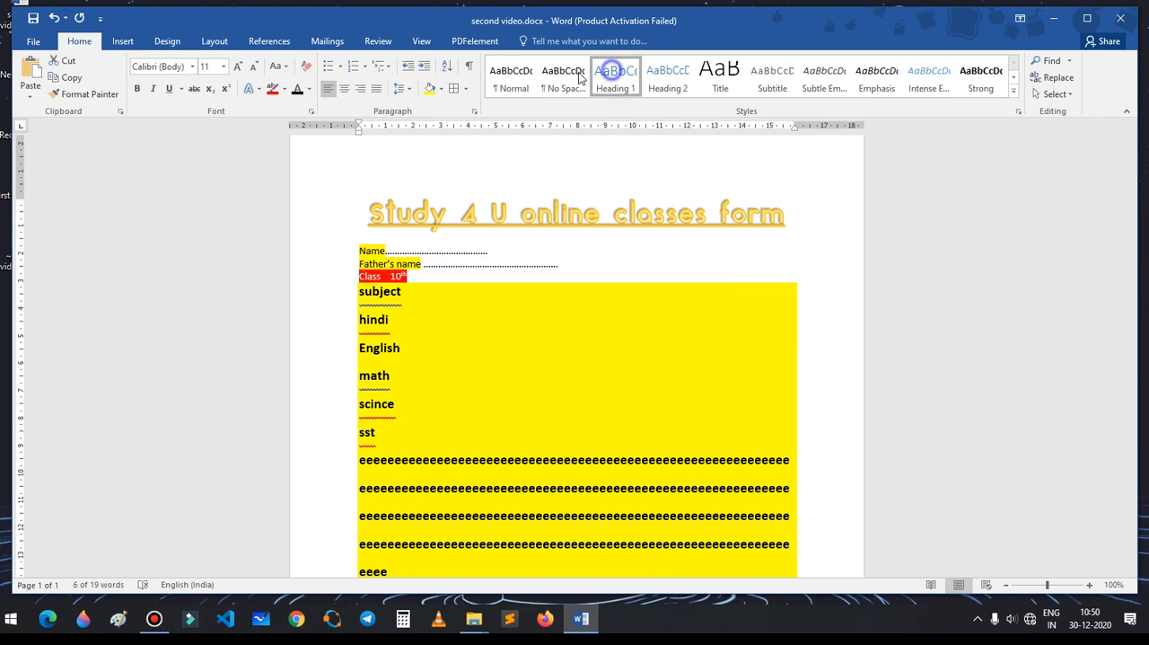
left_click(511, 77)
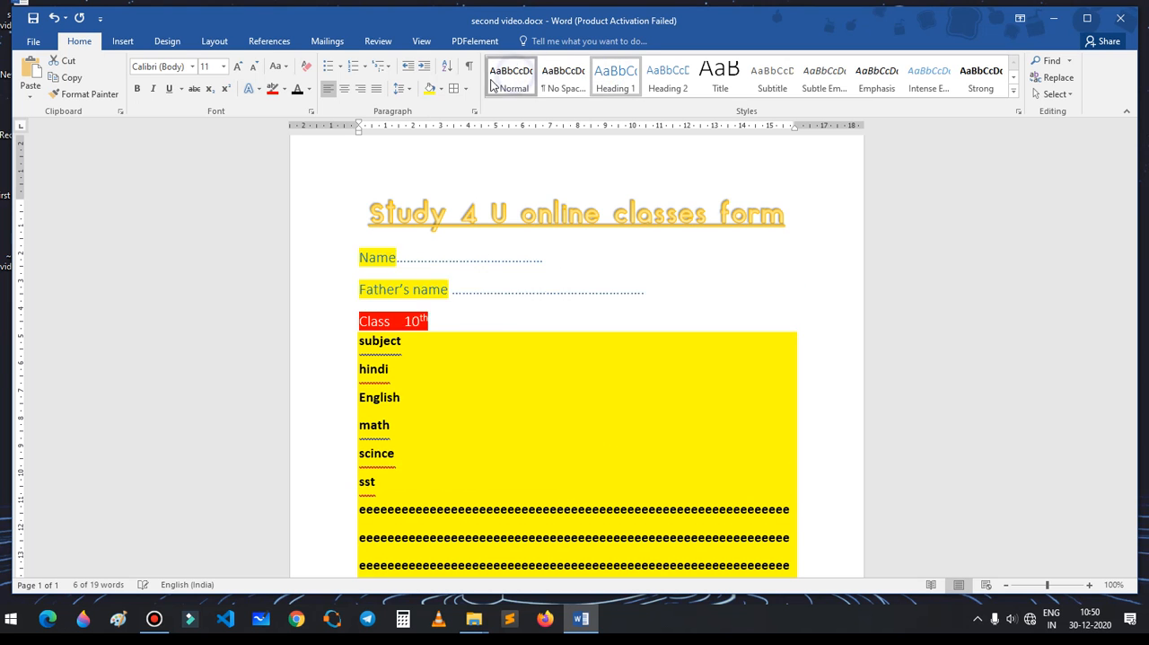
left_click(556, 281)
key("ctrl+z")
key("ctrl+z")
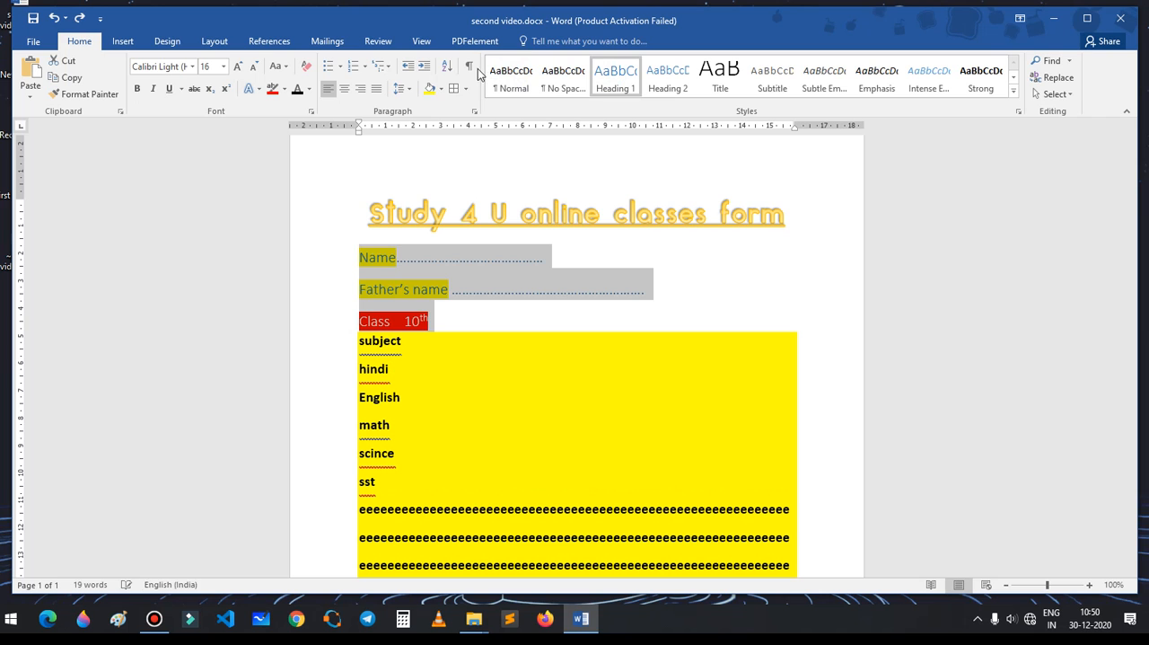
left_click(553, 220)
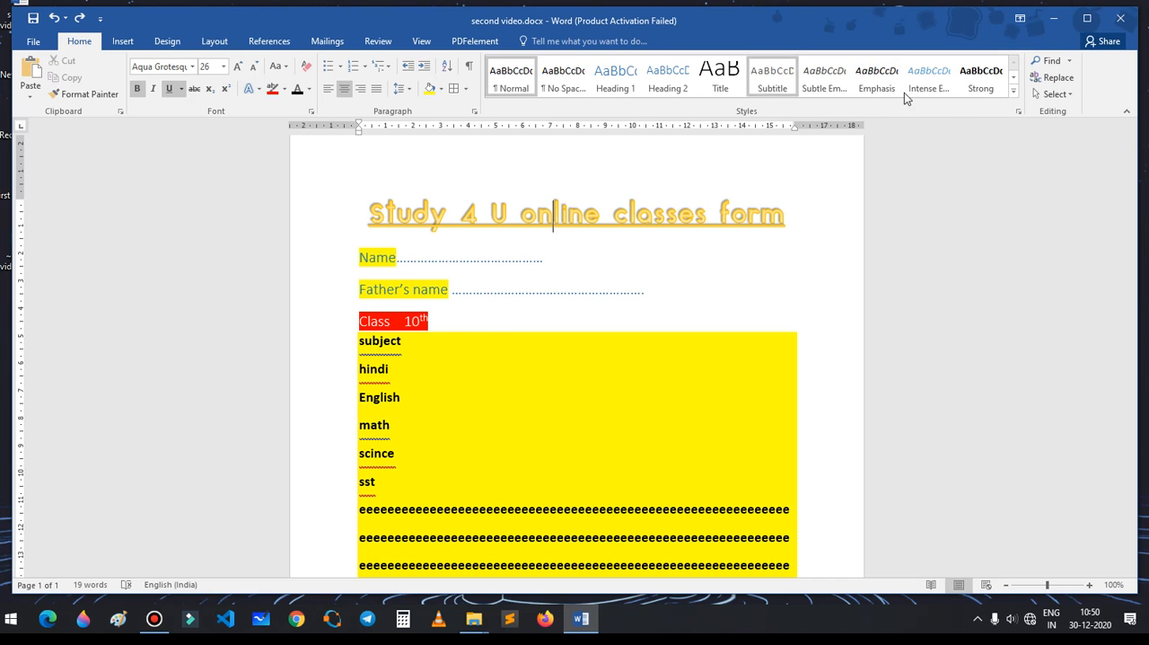
Step: Search the document for the word "class"
left_click(1050, 60)
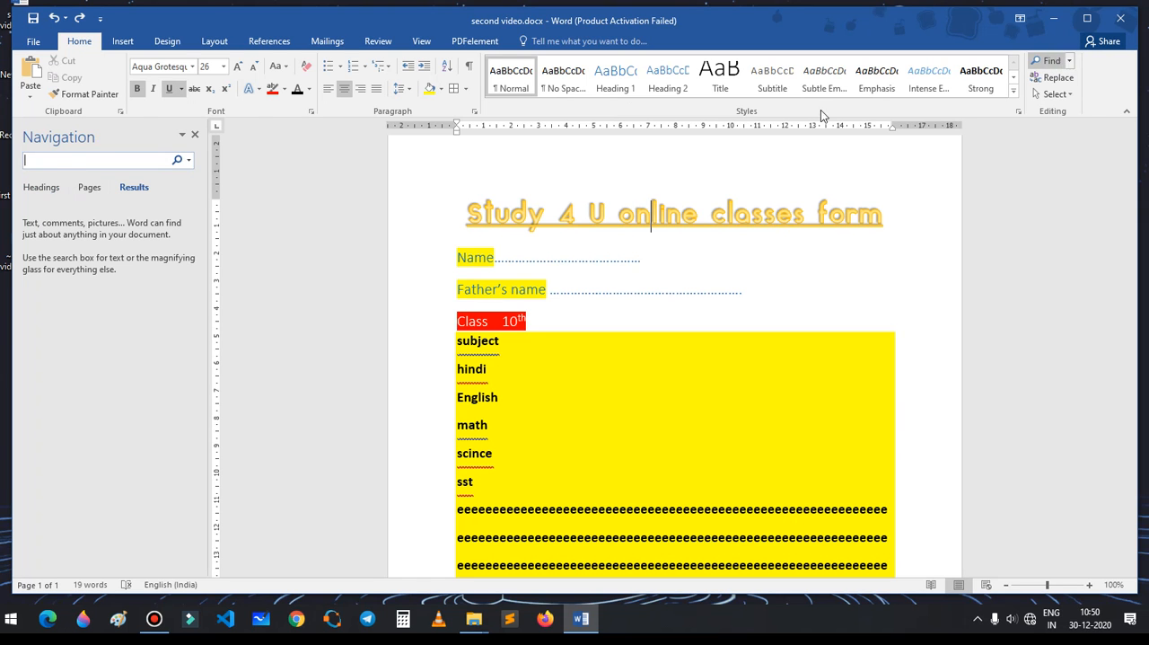
left_click(52, 160)
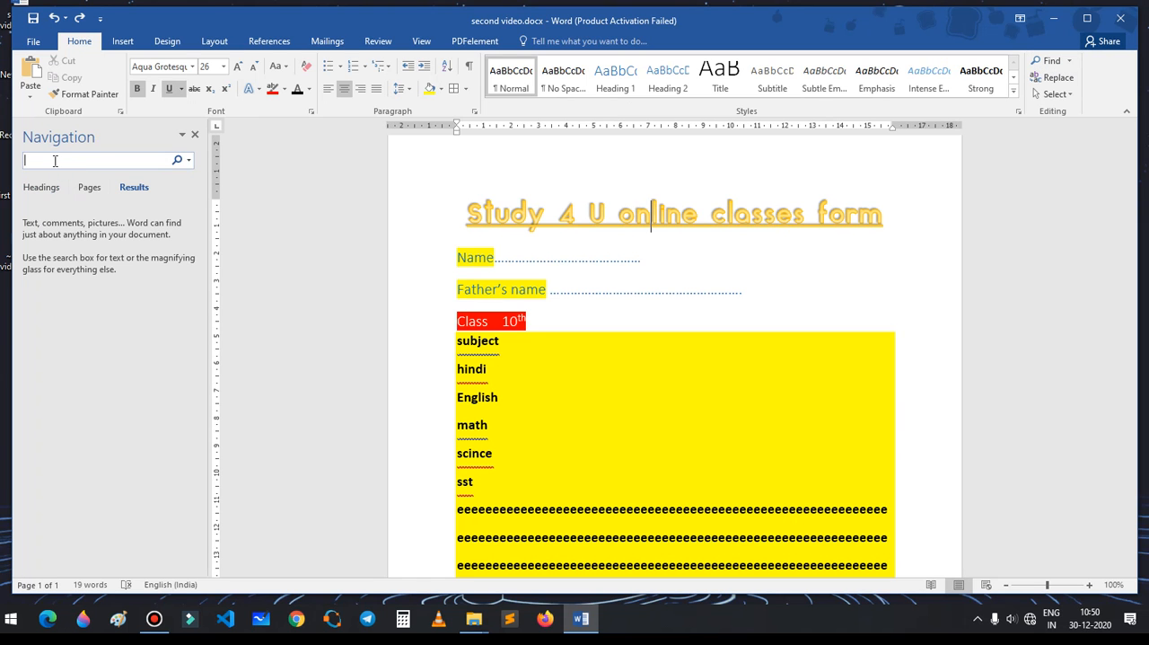
type("class")
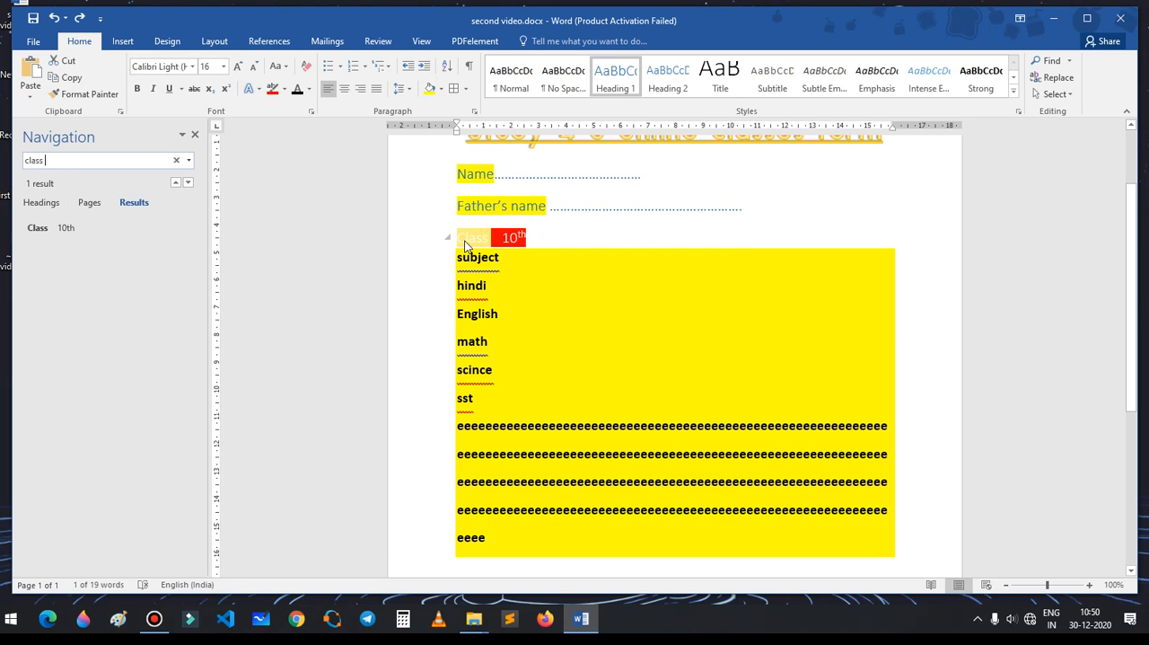
Step: Replace all occurrences of "Class" with "standard" in the document and close Find and Replace
left_click(1057, 79)
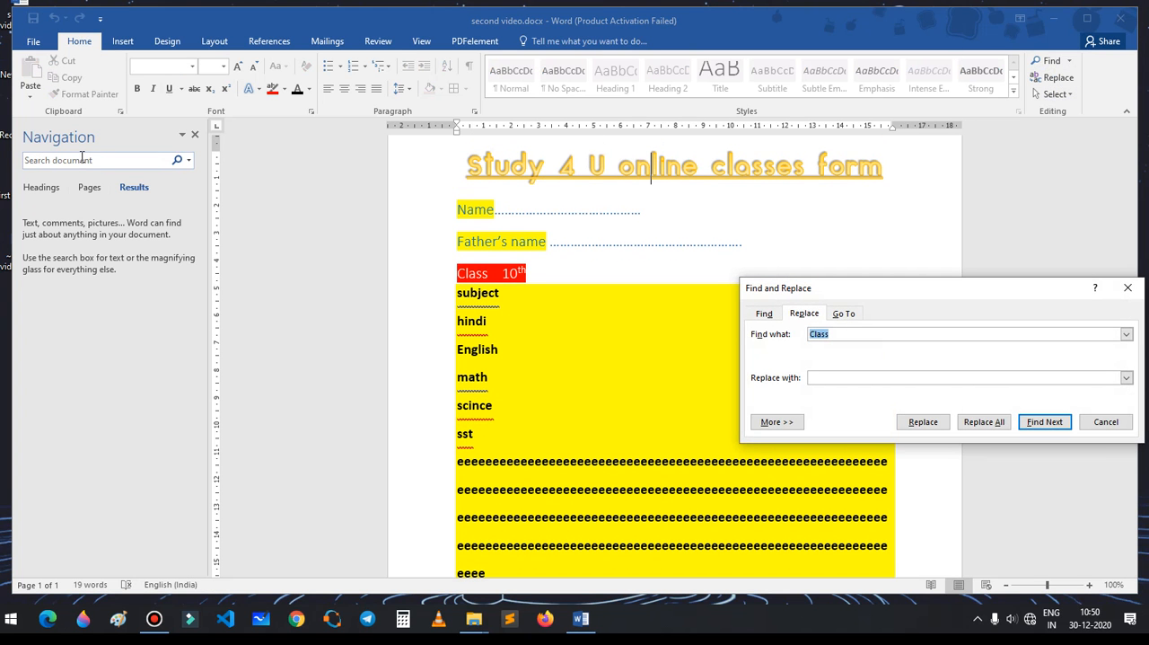
left_click(847, 332)
left_click(828, 377)
left_click(993, 429)
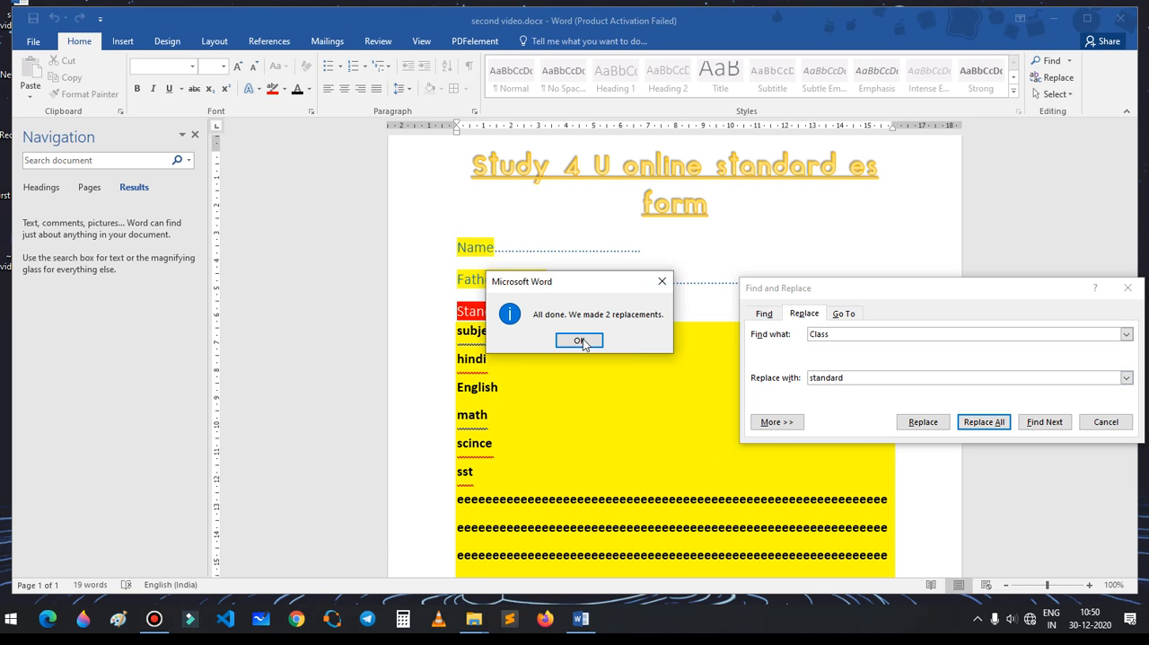
left_click(581, 341)
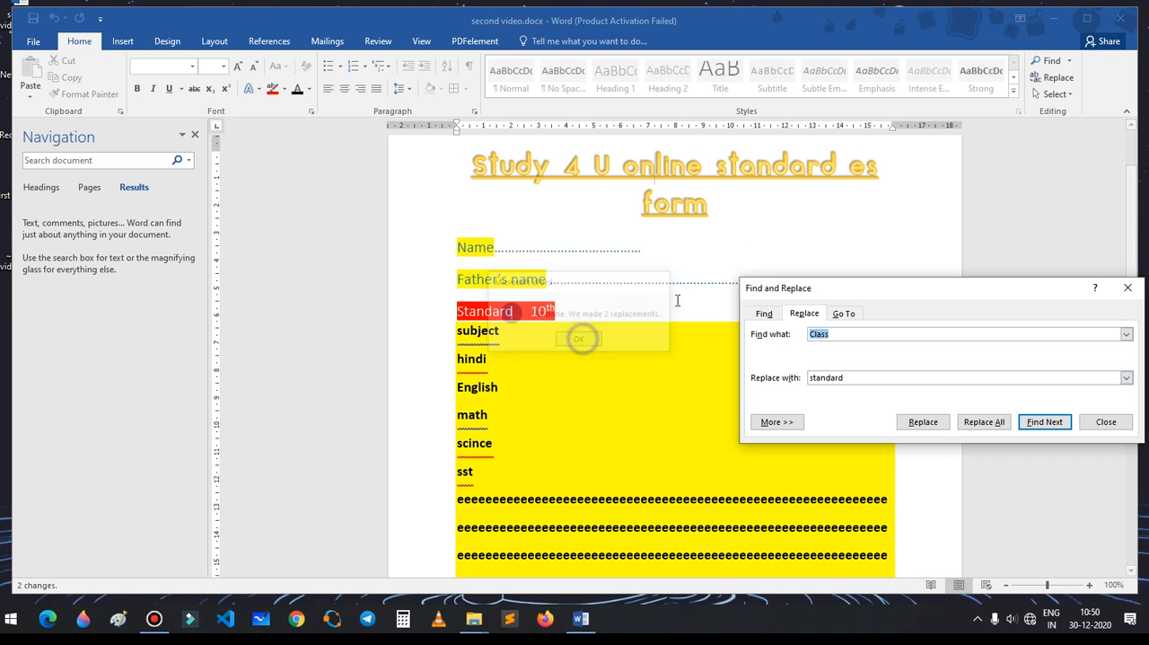
left_click(1128, 288)
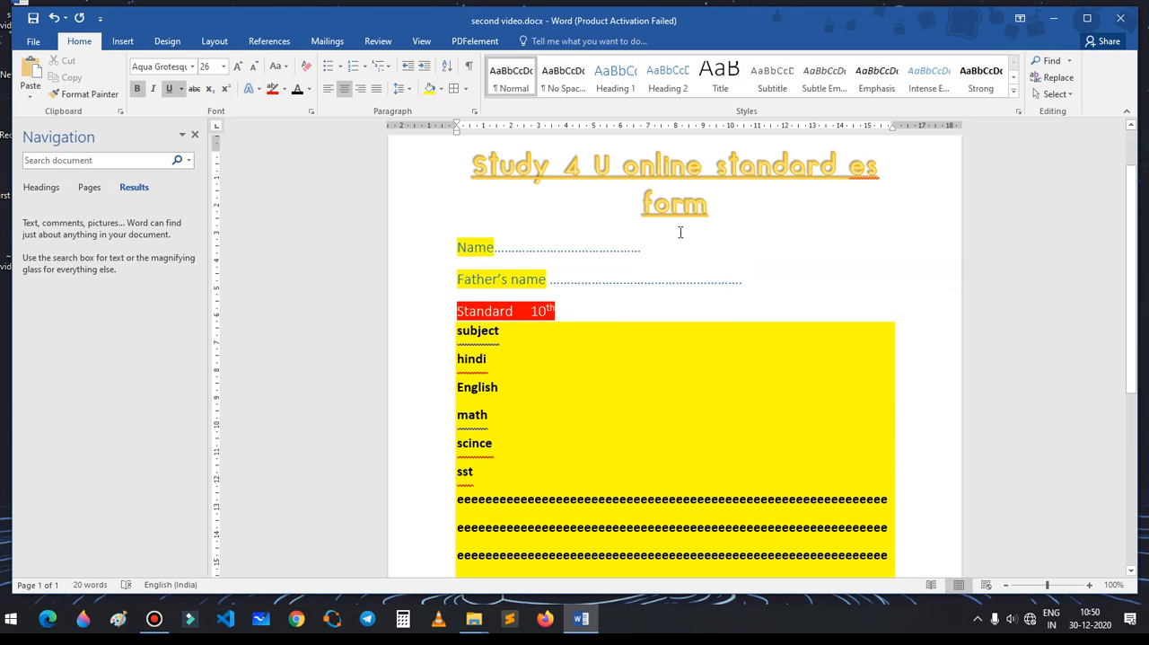
Step: Look through the text and object selection options, and close the Navigation pane
left_click(1055, 94)
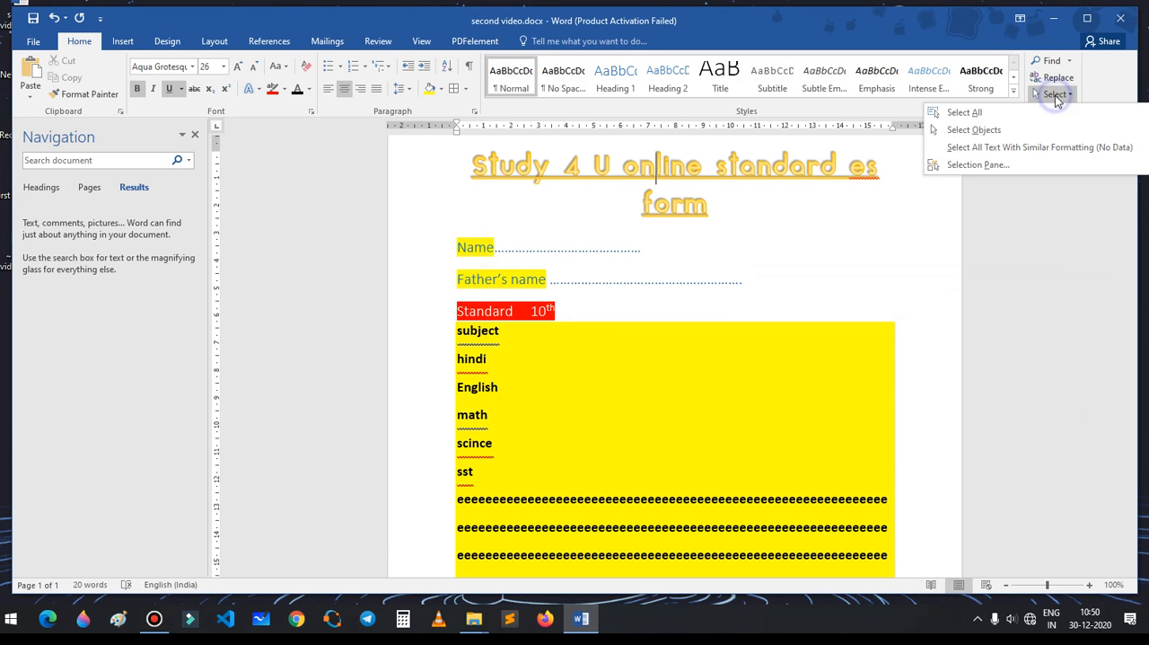
left_click(1009, 213)
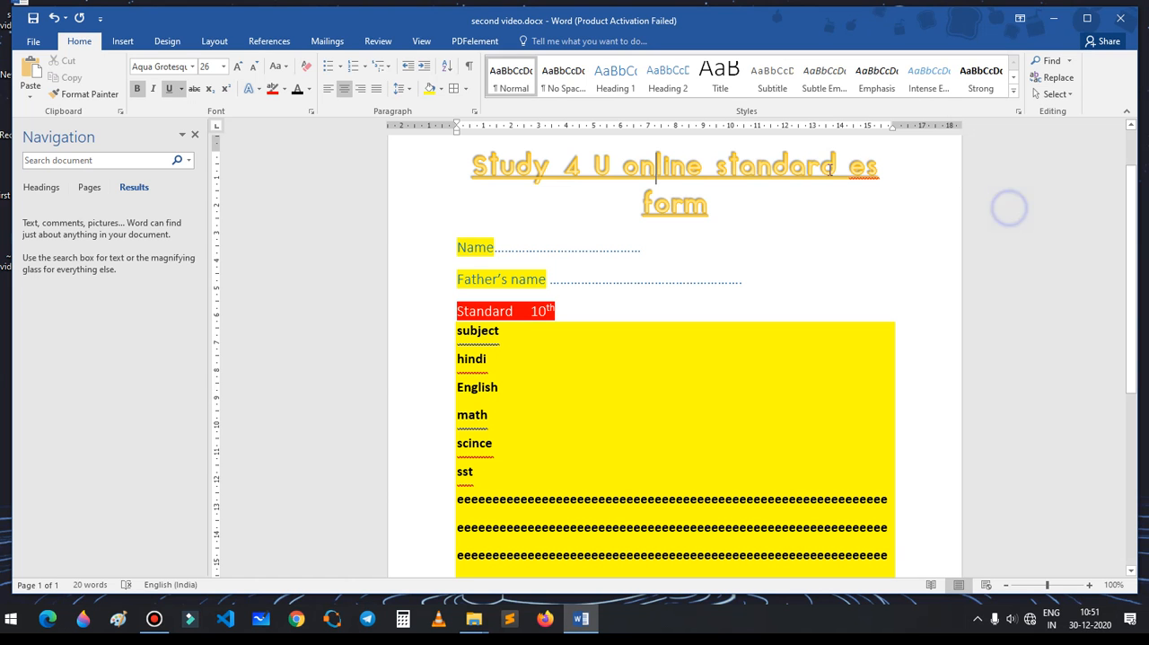
left_click(195, 136)
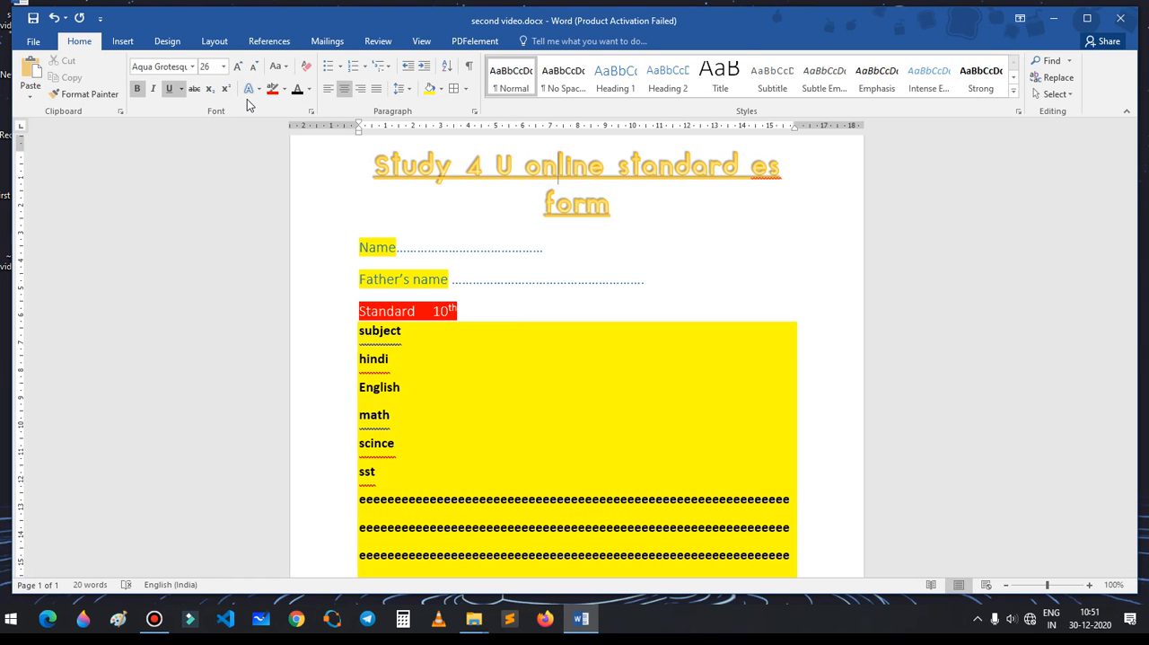
Step: Insert the built-in Austin cover page in front of the form
left_click(125, 42)
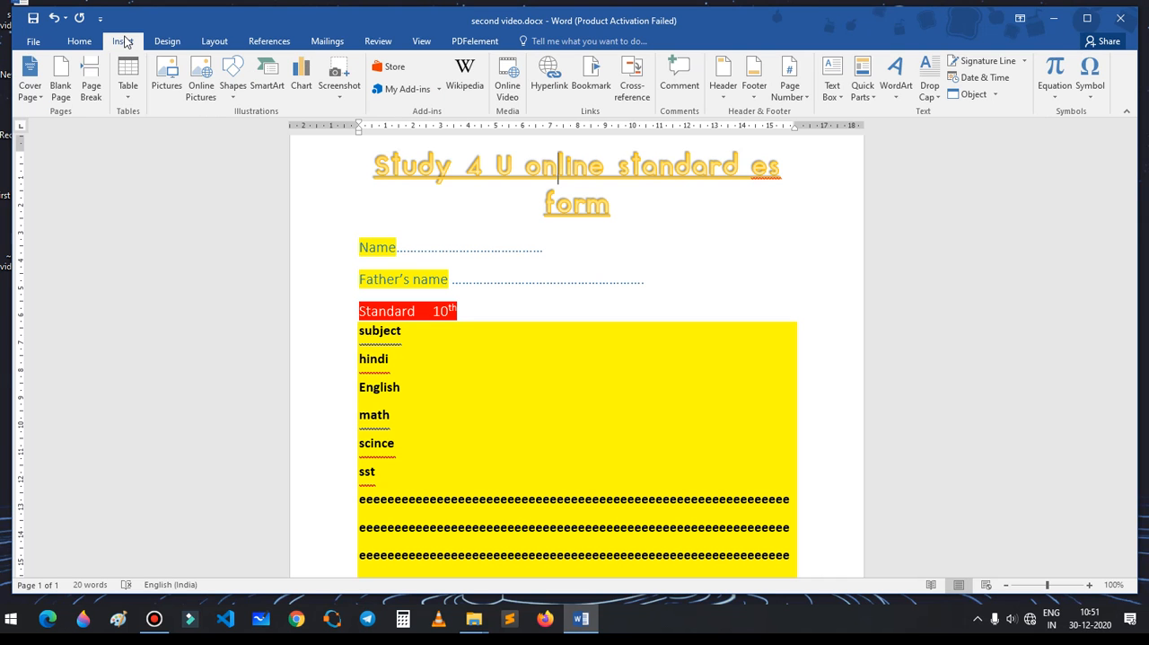
left_click(31, 75)
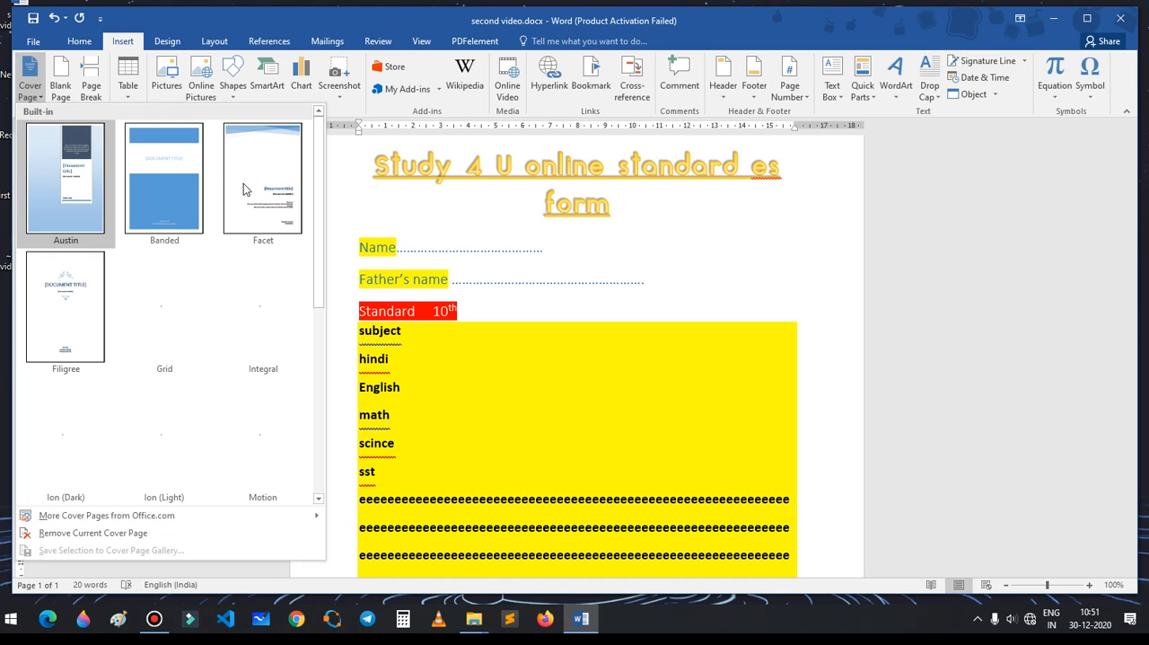
left_click(57, 180)
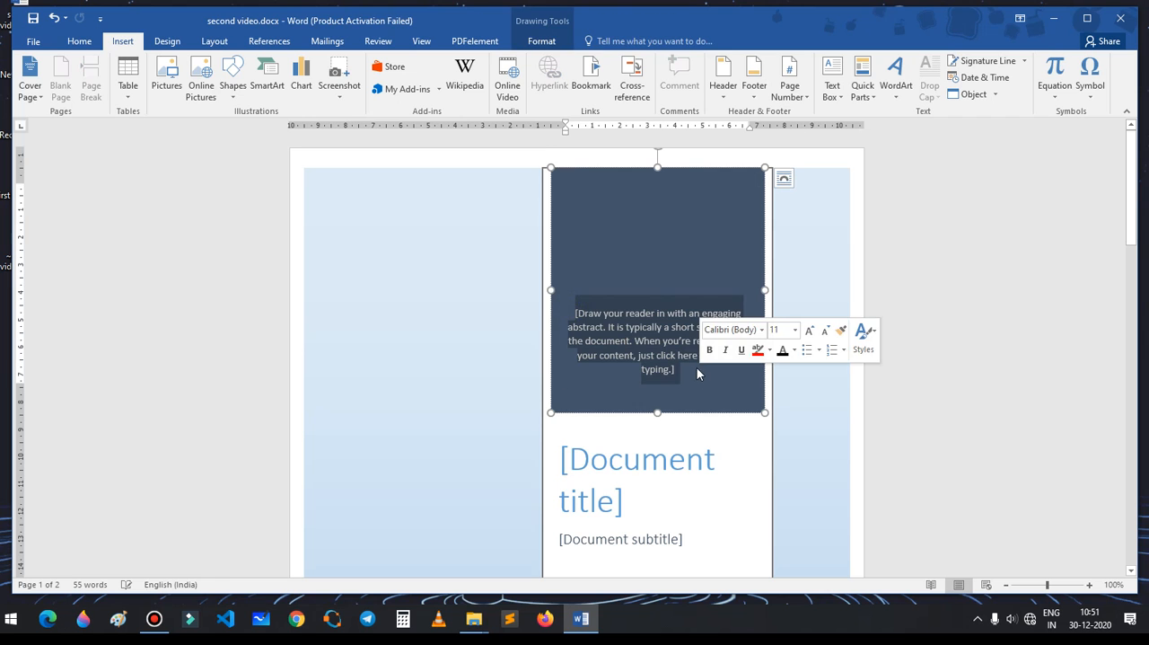
Step: Examine the cover page's abstract, document title, subtitle and author placeholders
left_click(697, 368)
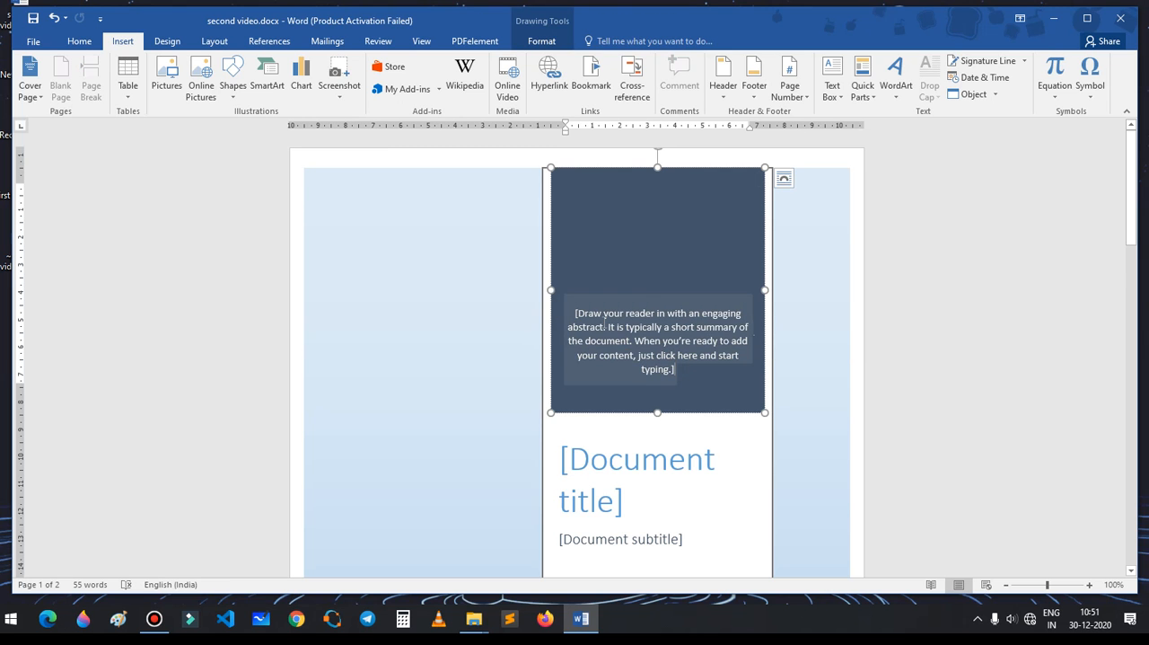
scroll(655, 348, "down", 2)
left_click(649, 405)
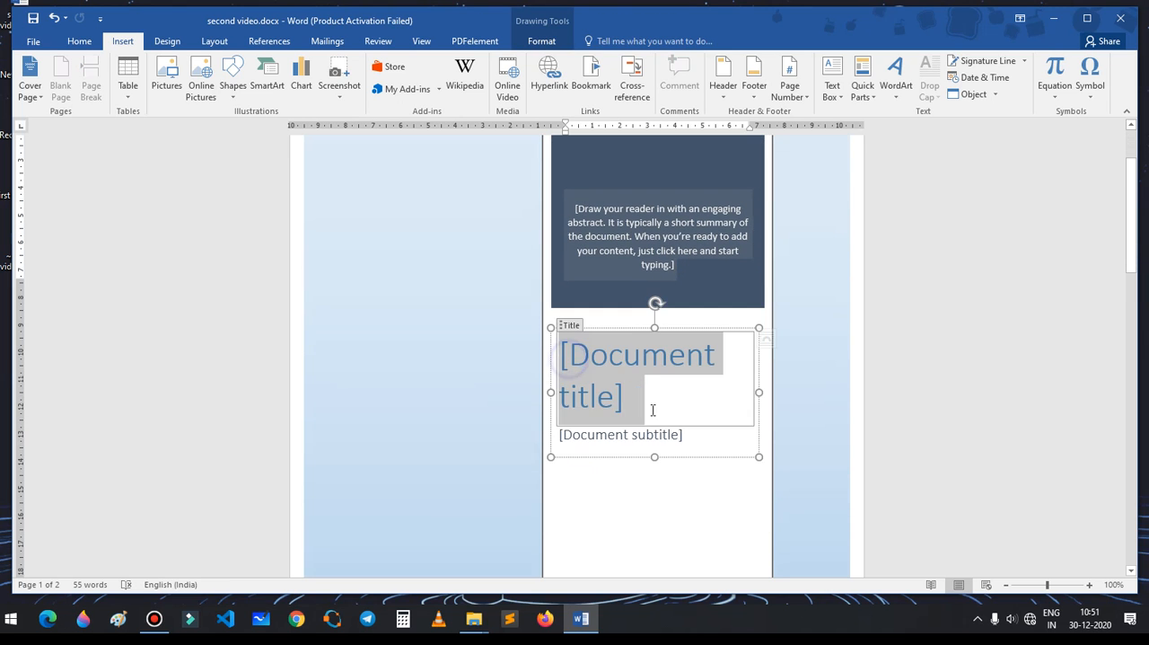
left_click(623, 431)
scroll(692, 433, "down", 5)
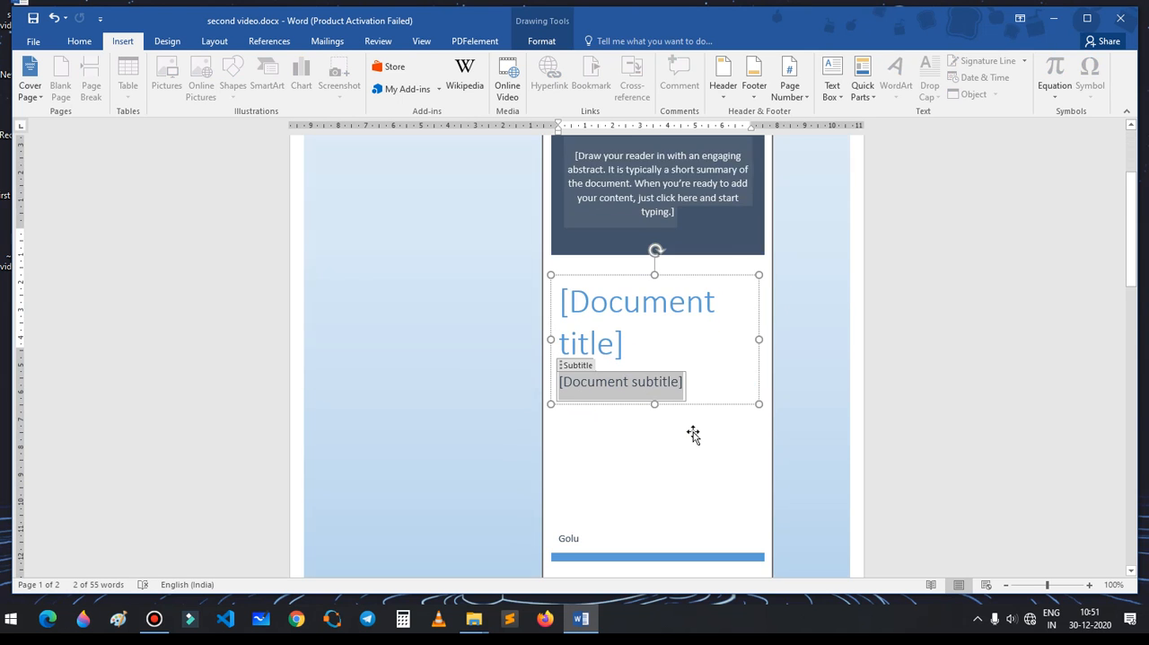
scroll(688, 430, "down", 3)
left_click(595, 228)
Step: Insert a table with four columns and six rows below the "e" filler paragraph
scroll(604, 322, "down", 4)
scroll(604, 322, "down", 10)
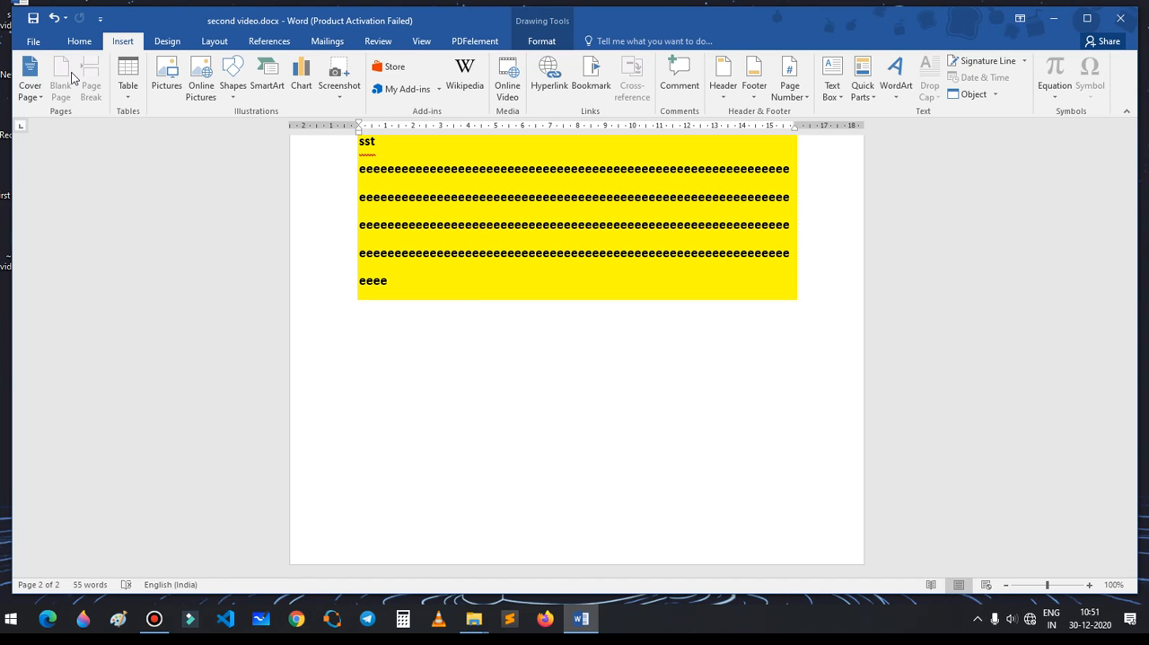
left_click(354, 359)
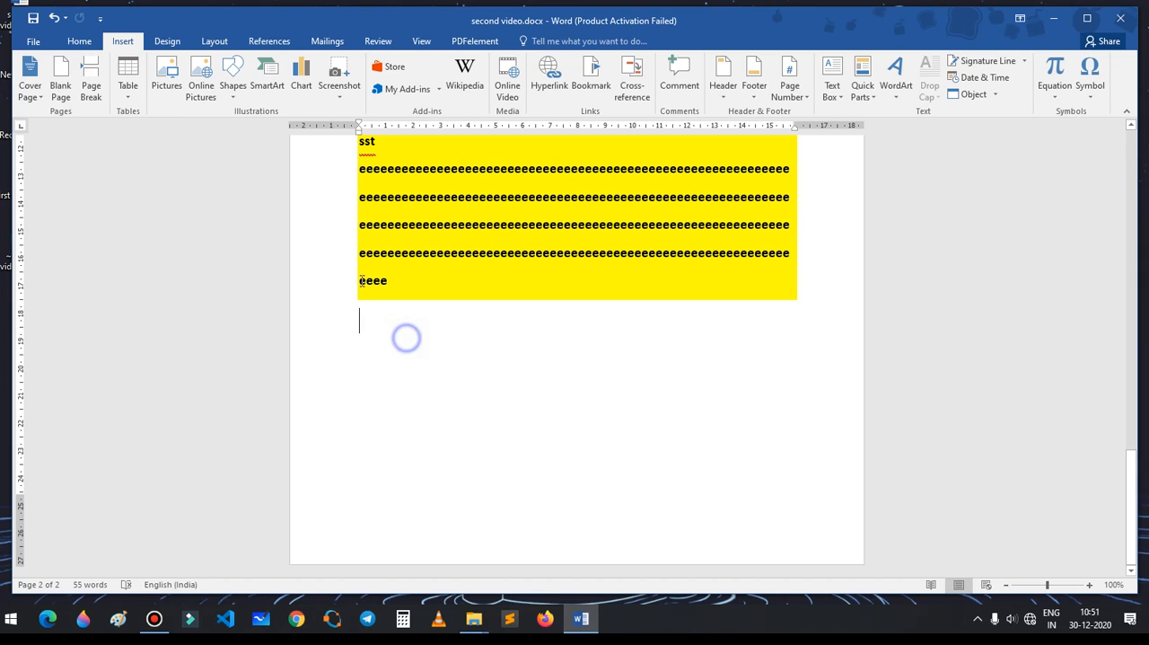
left_click(135, 83)
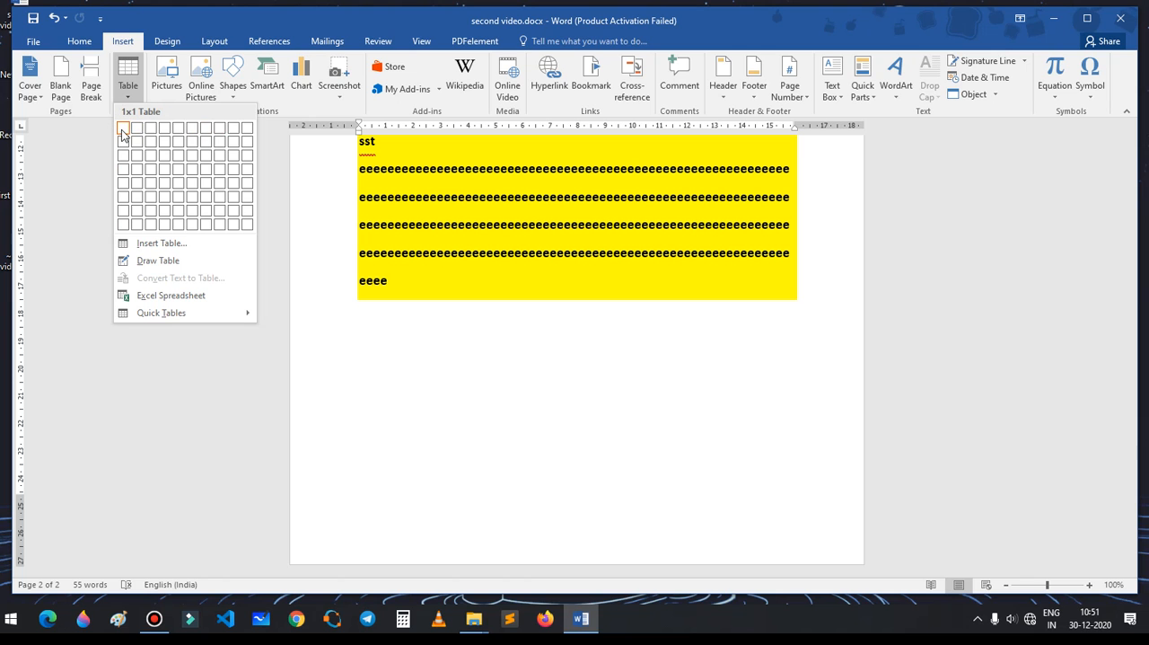
left_click(164, 197)
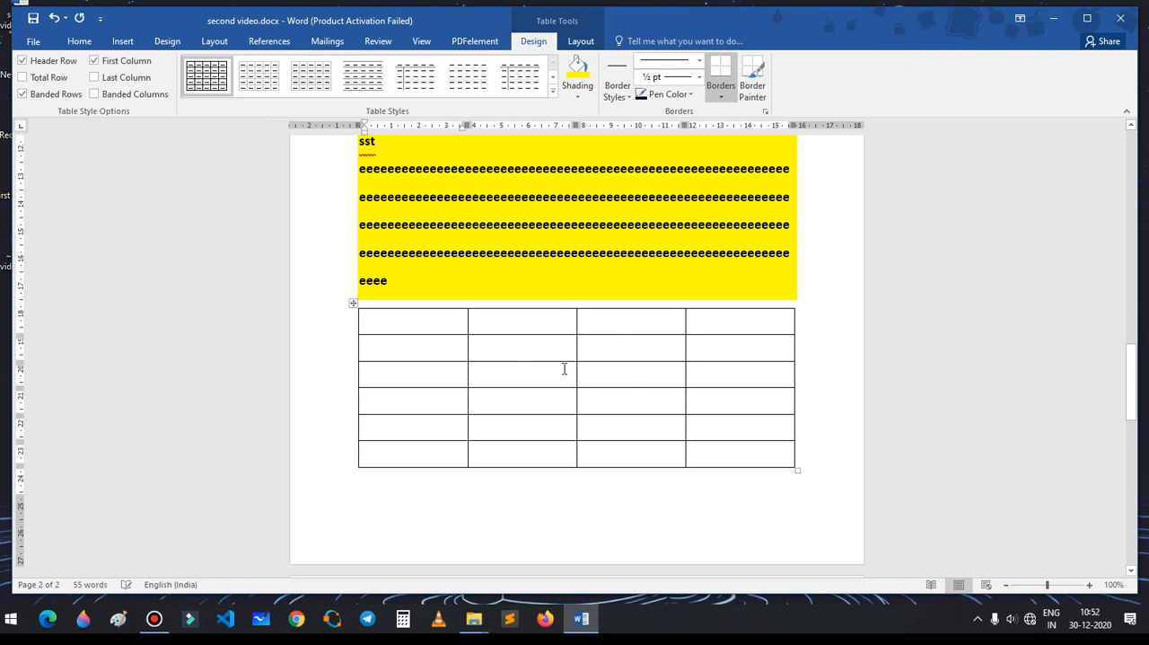
left_click(319, 263)
left_click(120, 42)
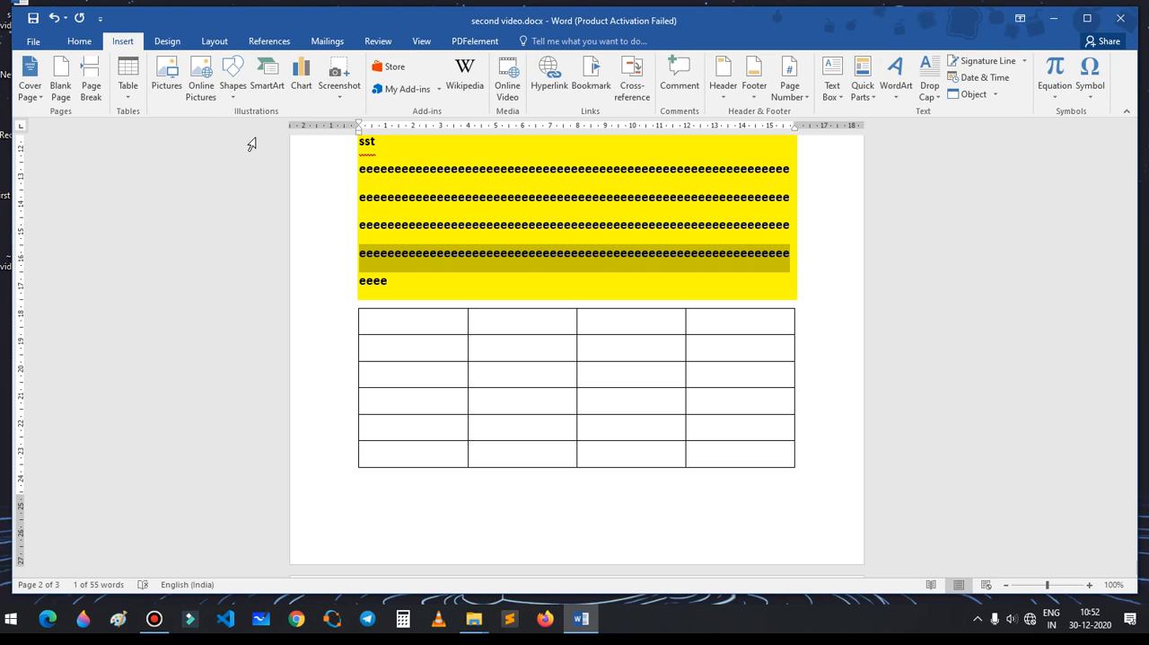
left_click(325, 232)
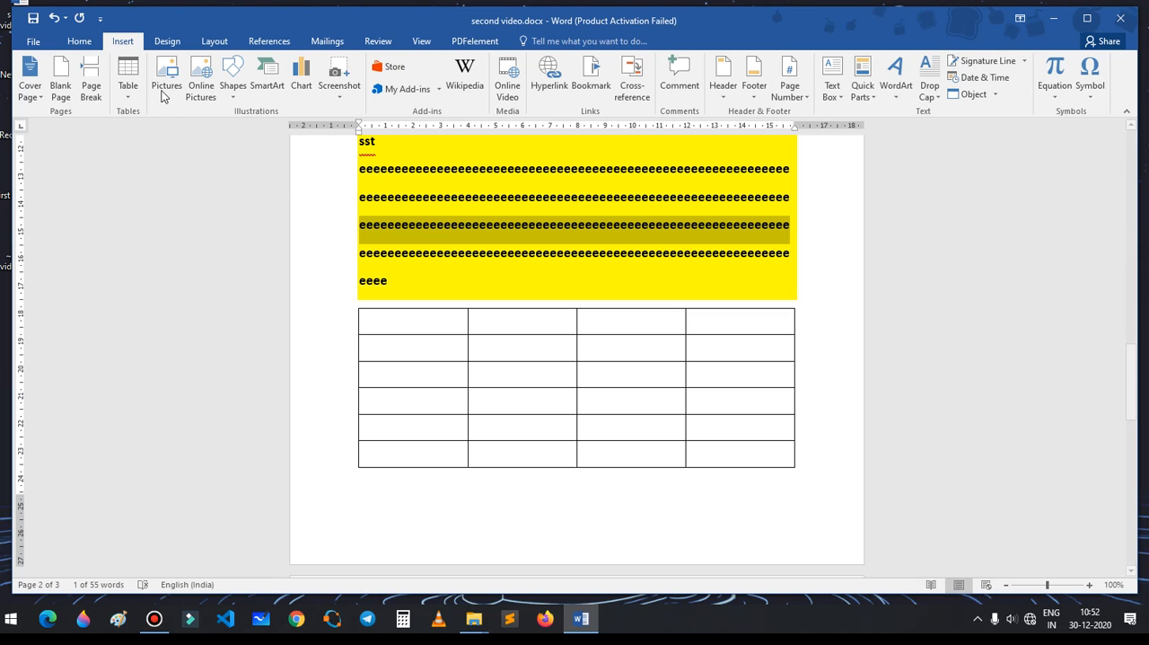
left_click(77, 43)
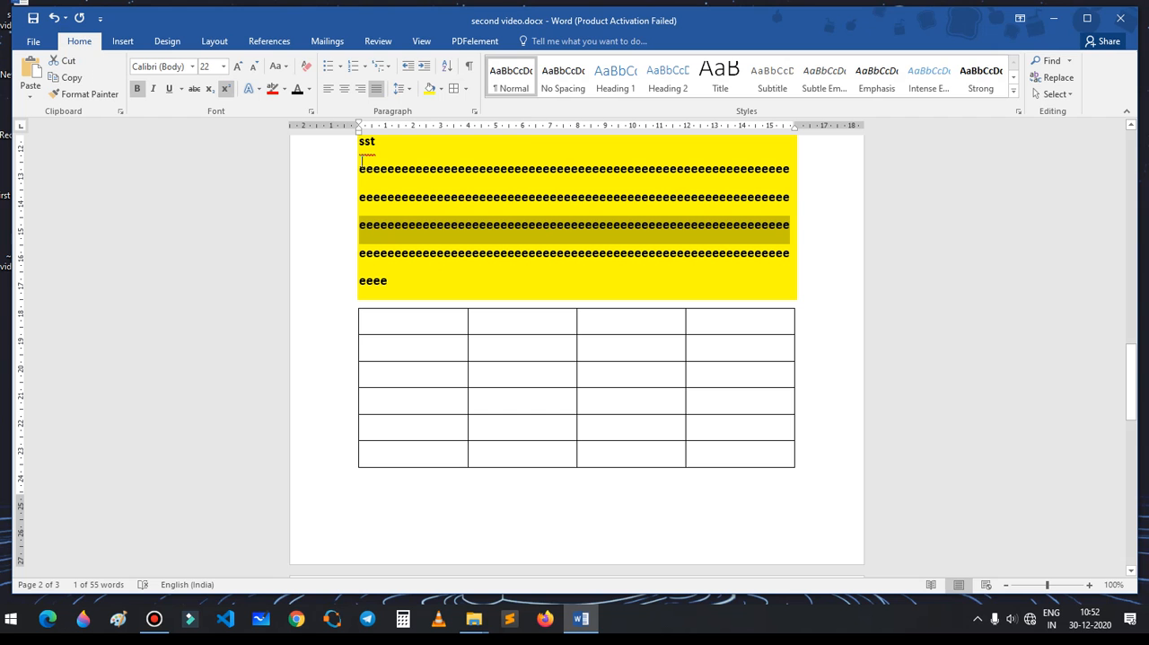
left_click(345, 180)
left_click(323, 212)
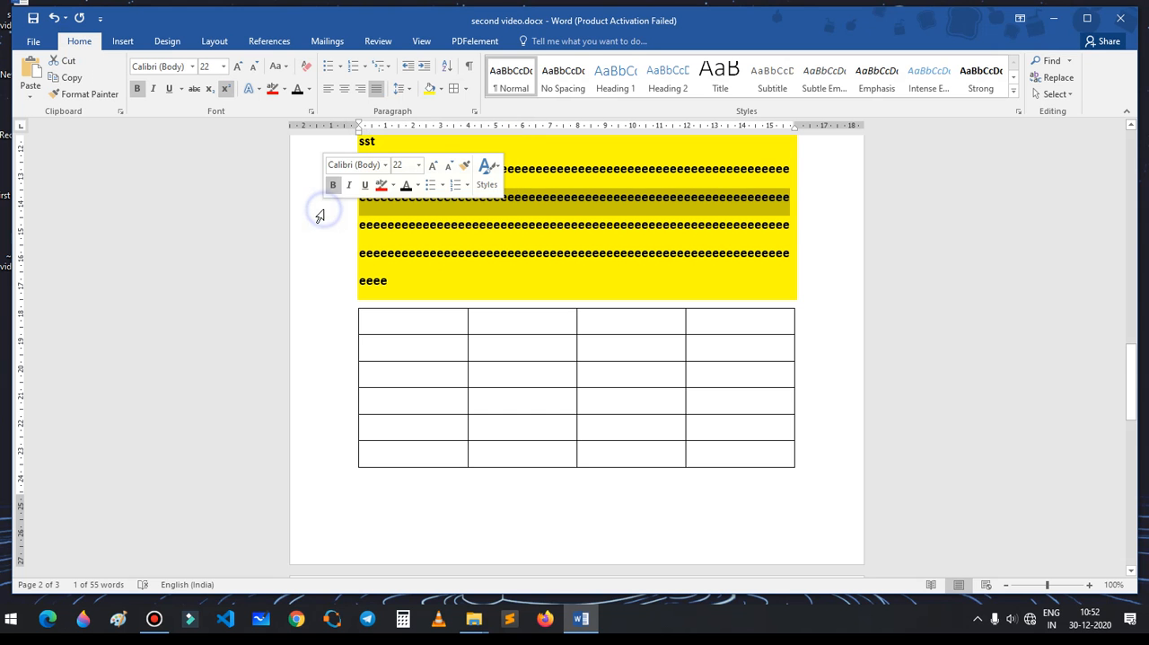
left_click(318, 240)
scroll(314, 255, "up", 5)
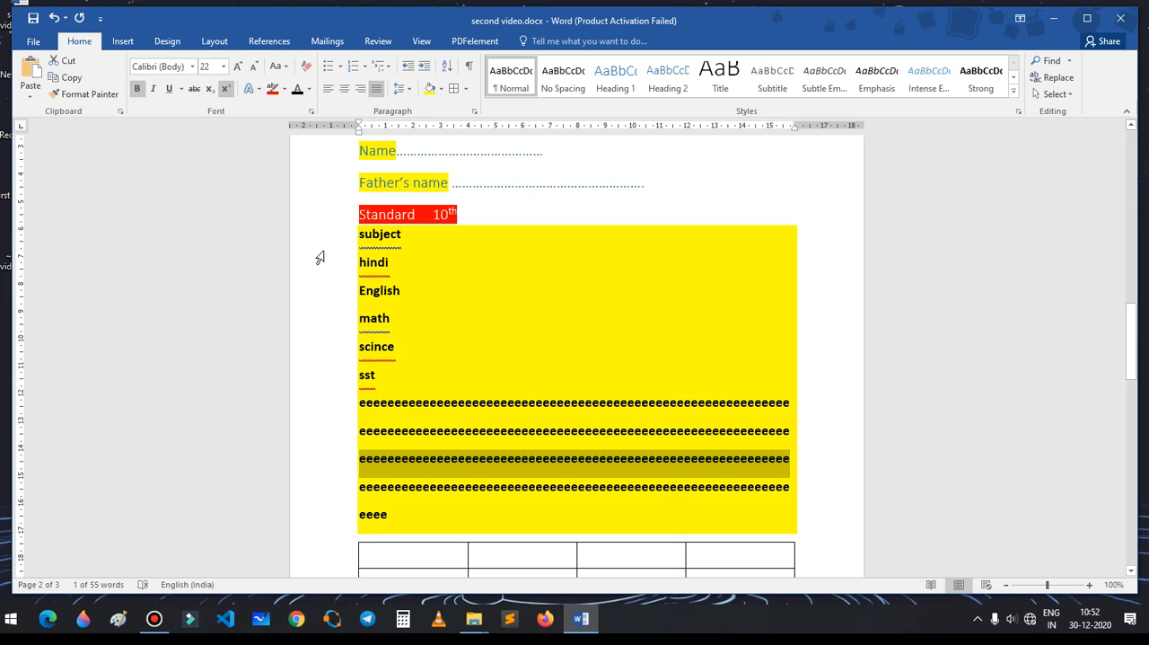
scroll(320, 258, "up", 3)
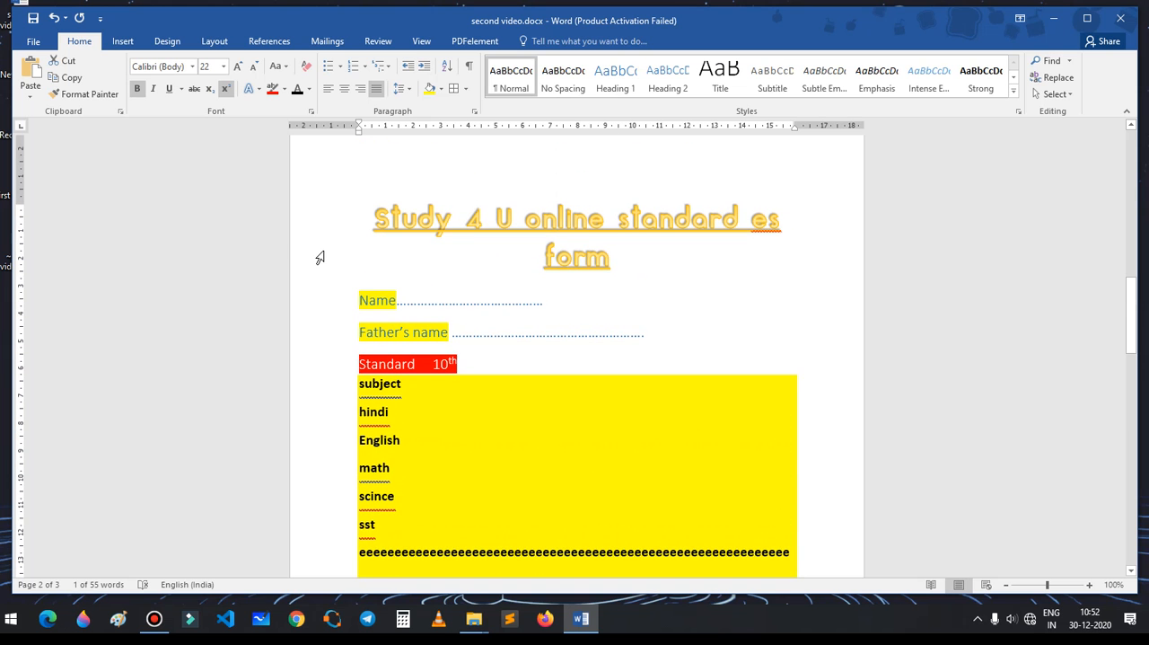
scroll(292, 241, "down", 3)
scroll(292, 240, "up", 3)
scroll(558, 391, "down", 6)
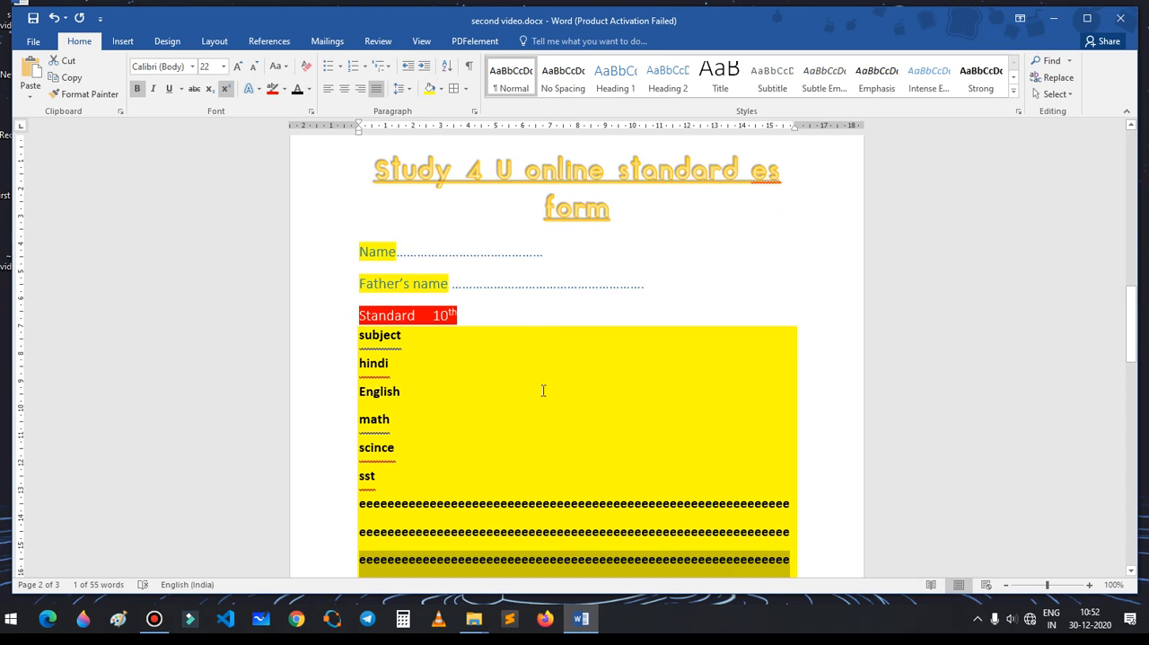
scroll(498, 378, "down", 2)
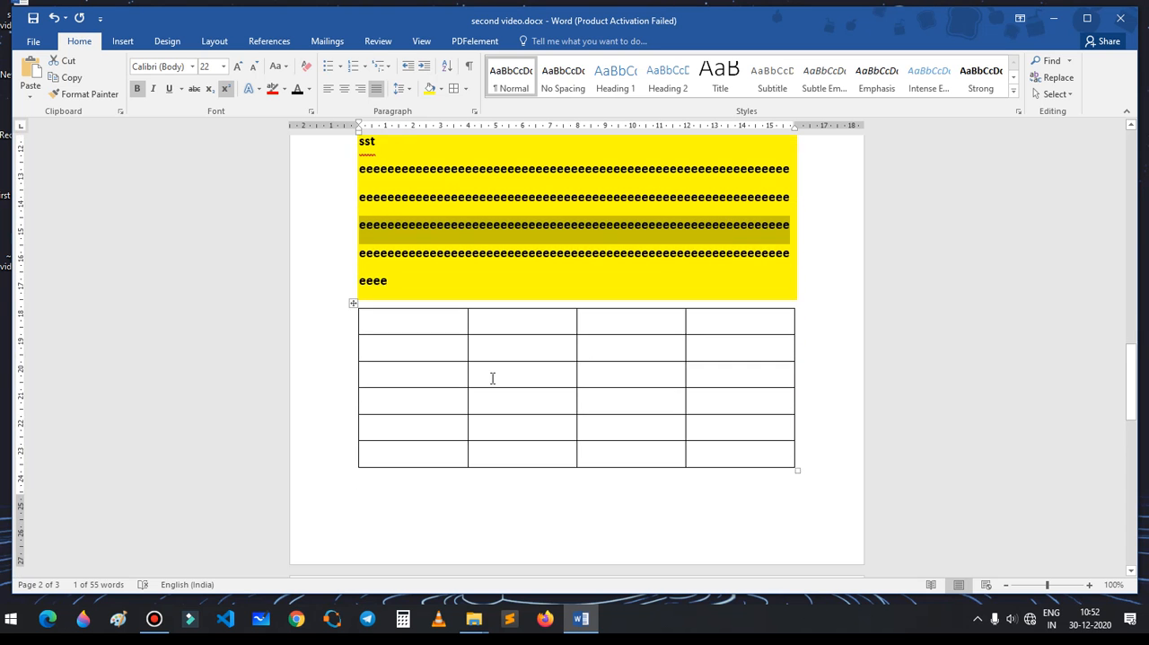